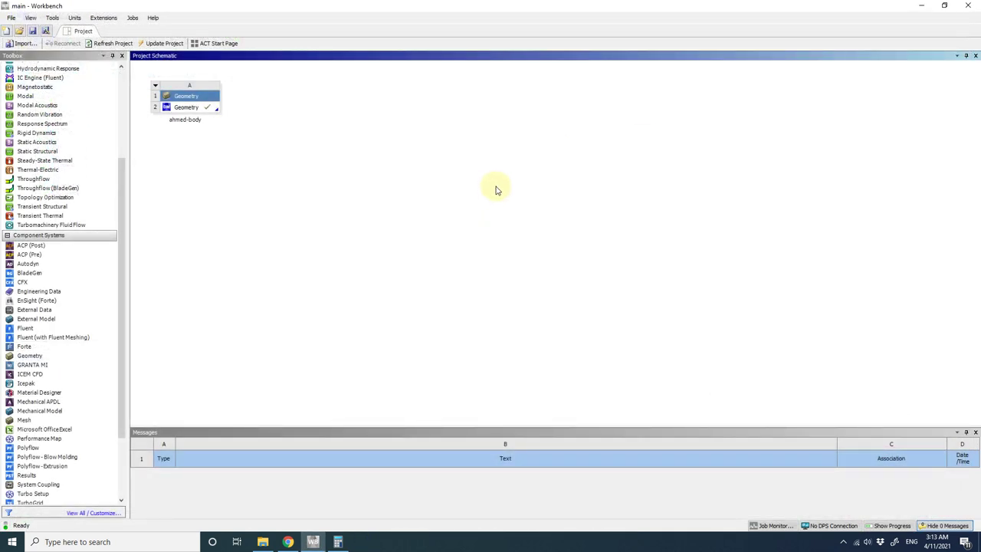
Add a second standalone Geometry system beside the ahmed-body system and open its geometry in SpaceClaim.
scroll(57, 433, down, 3)
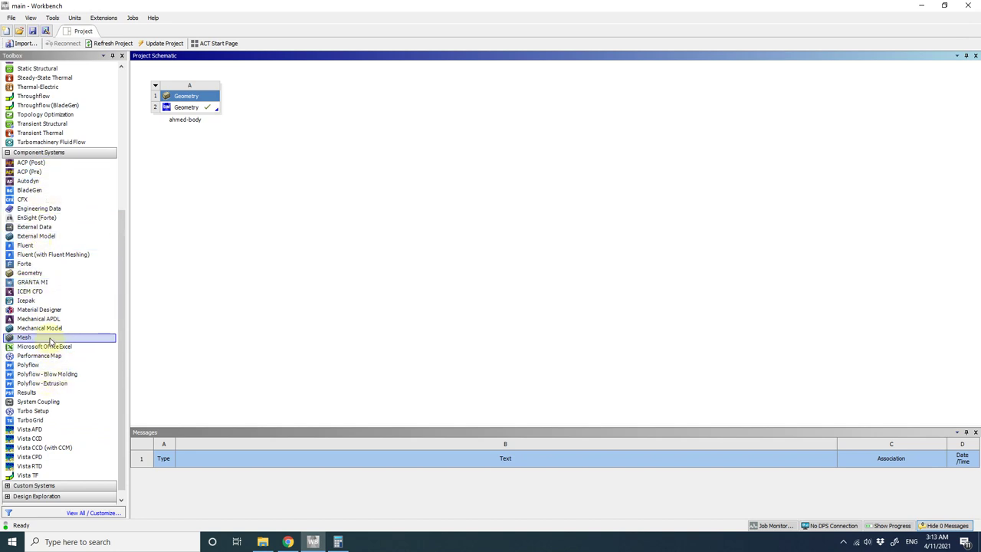
drag(45, 274, 285, 117)
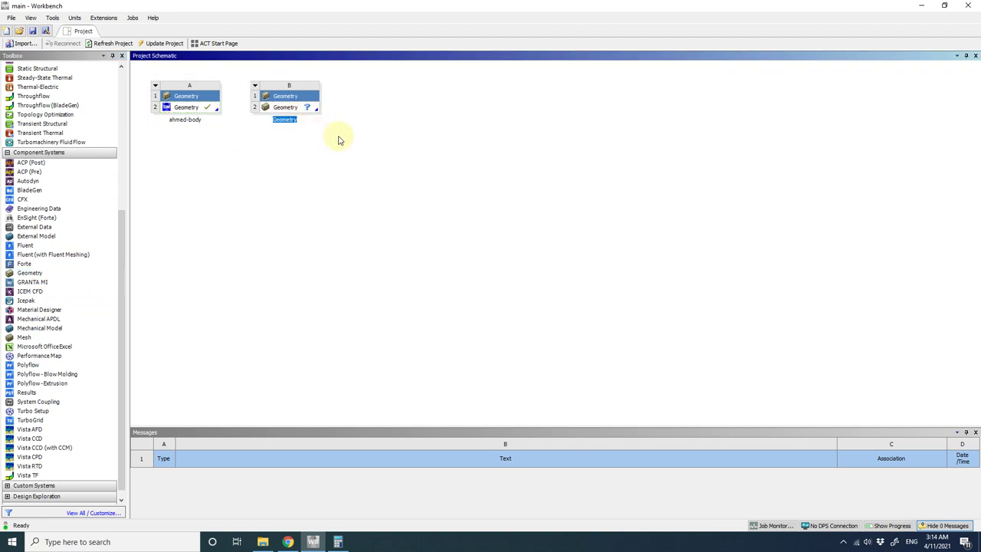
right_click(296, 113)
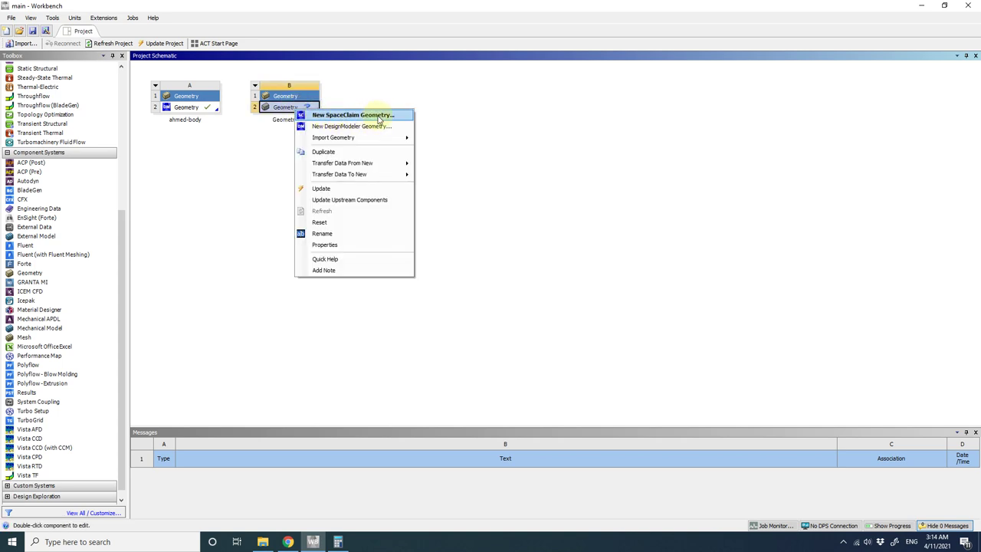
click(378, 116)
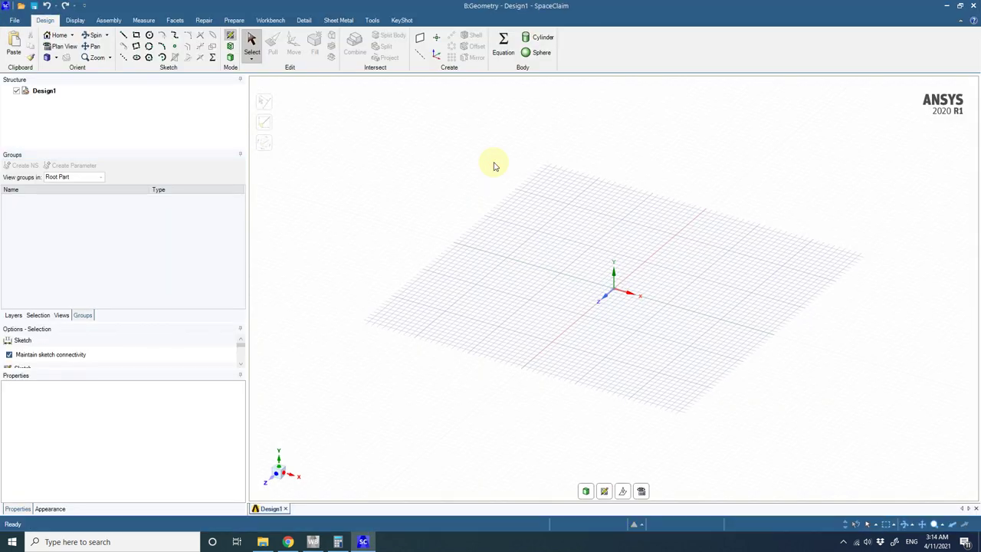
Create a new component under Design1, keeping its default name.
click(42, 91)
right_click(41, 94)
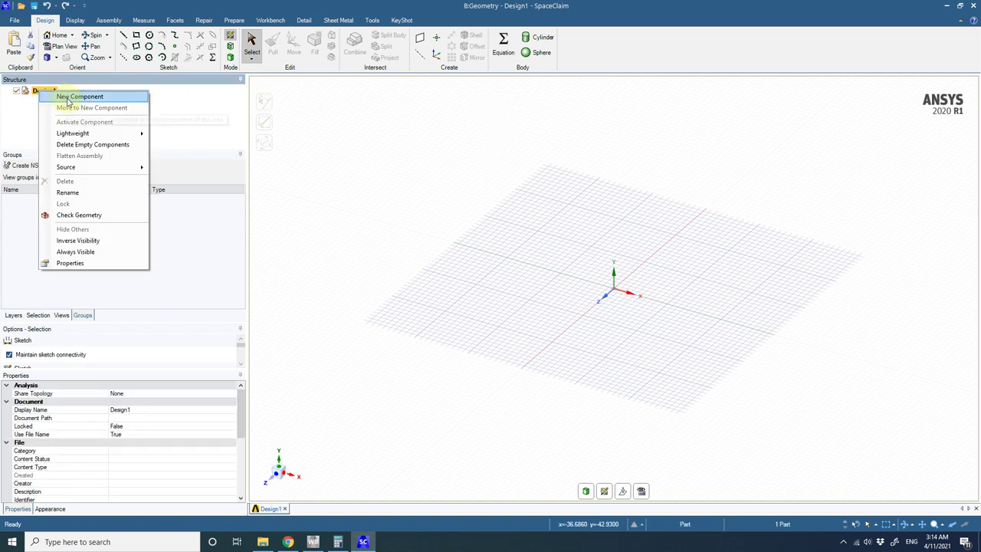
click(67, 96)
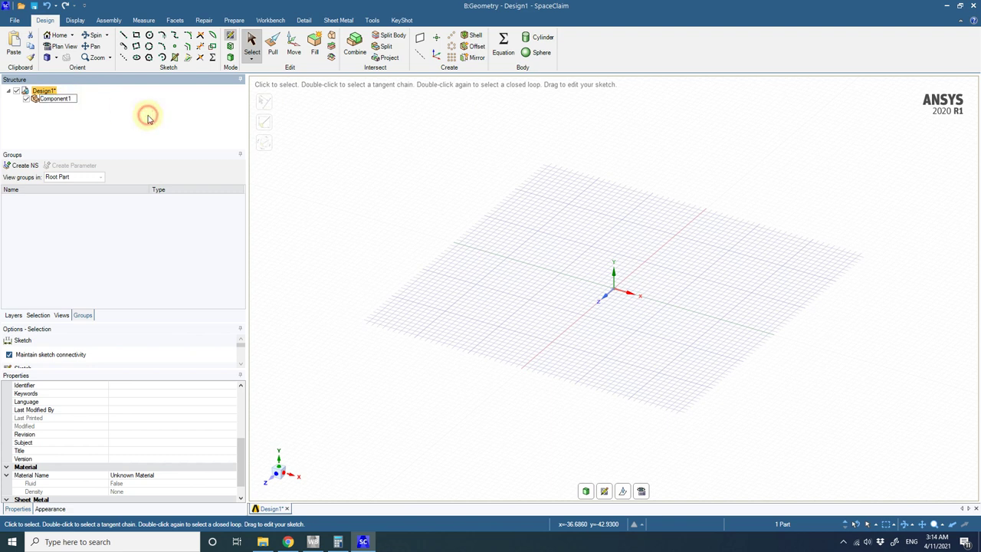
click(311, 149)
Start choosing a source file for the new component and browse to the ahmed body folder on the Desktop.
right_click(64, 101)
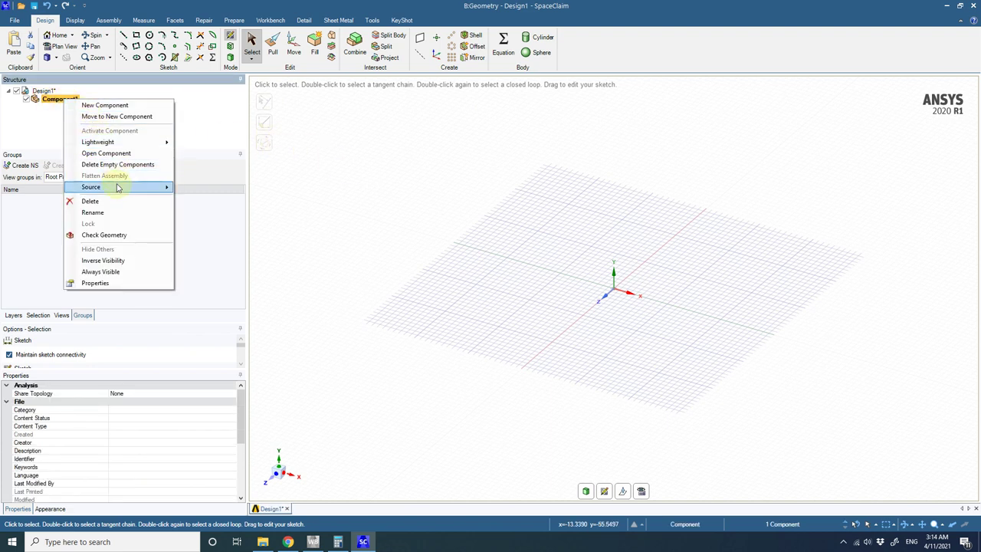
mouse_move(115, 186)
click(247, 198)
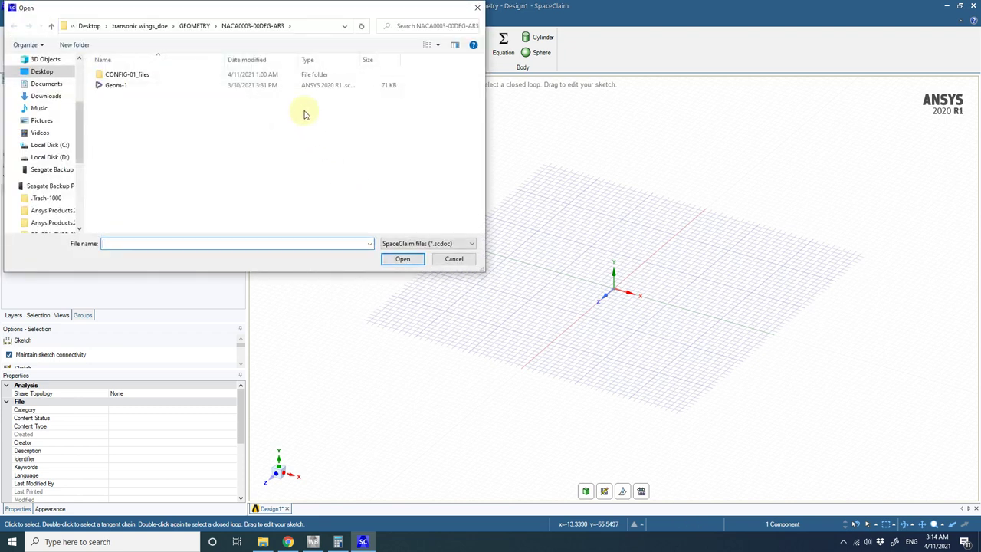
click(89, 26)
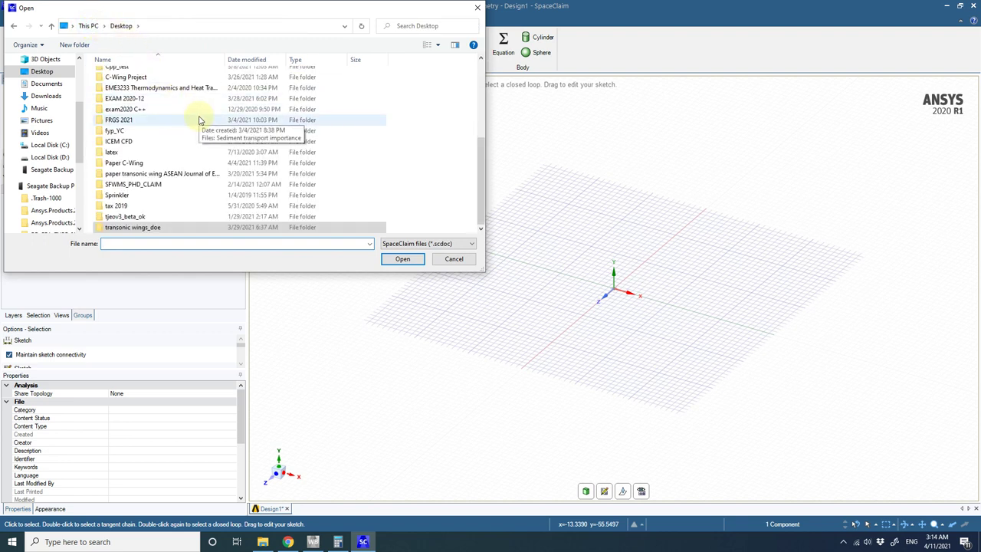
scroll(200, 123, up, 3)
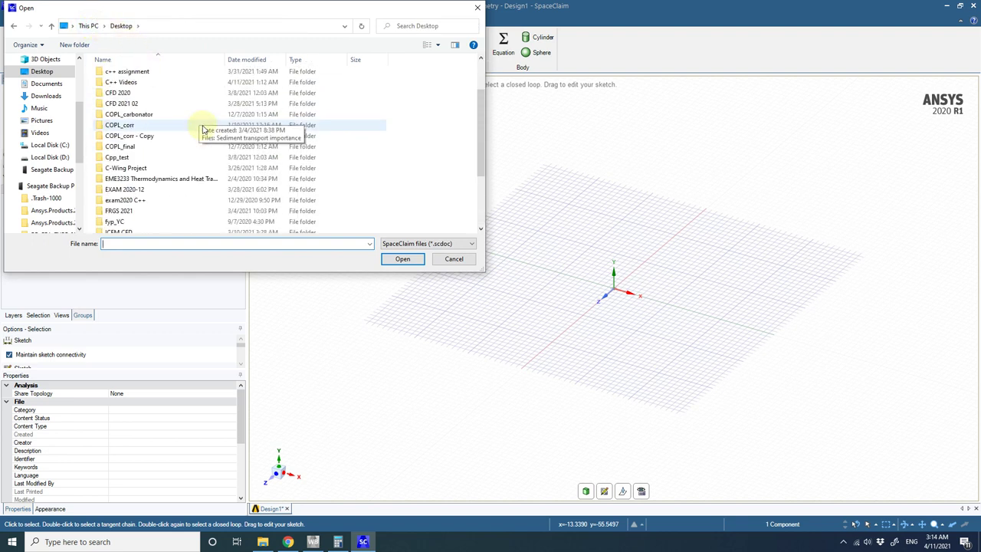
scroll(201, 127, up, 2)
double_click(136, 85)
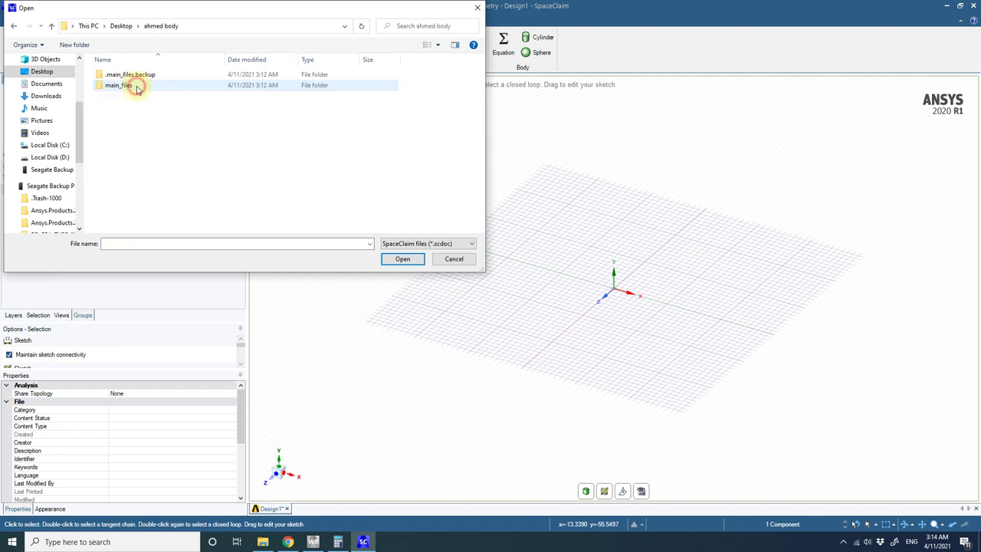
Filter for STEP files and load ahmed-body.stp as the component's source.
click(450, 244)
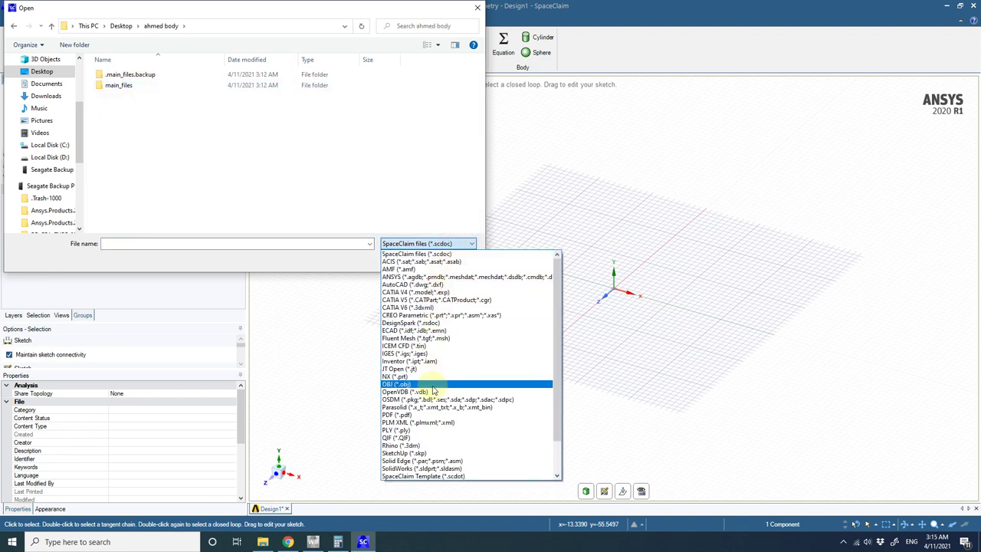
scroll(429, 463, down, 2)
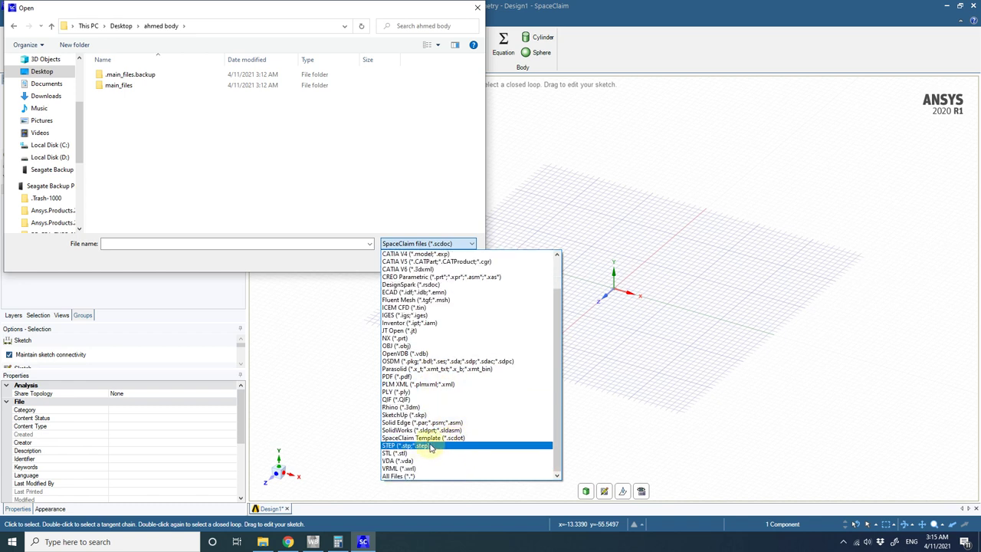
click(429, 446)
click(131, 95)
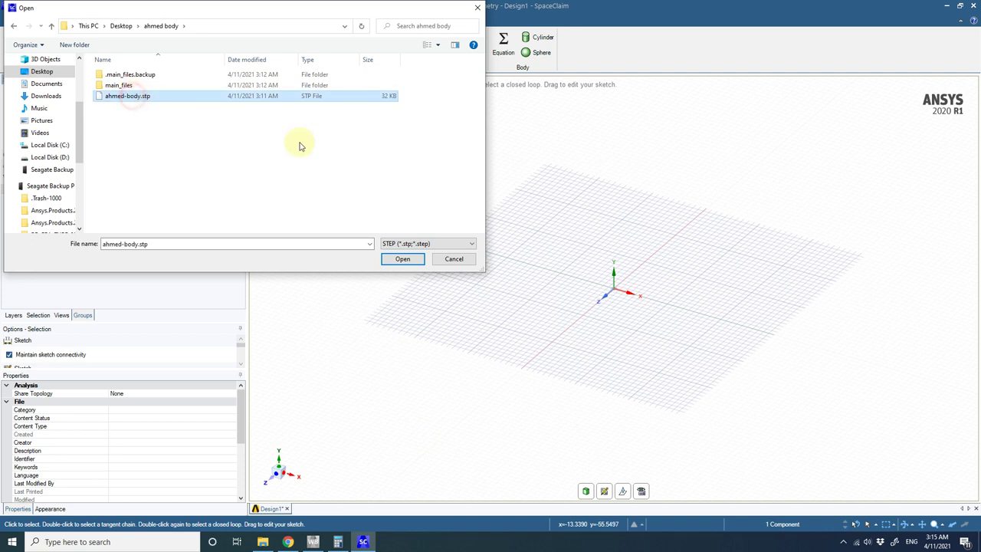
click(403, 259)
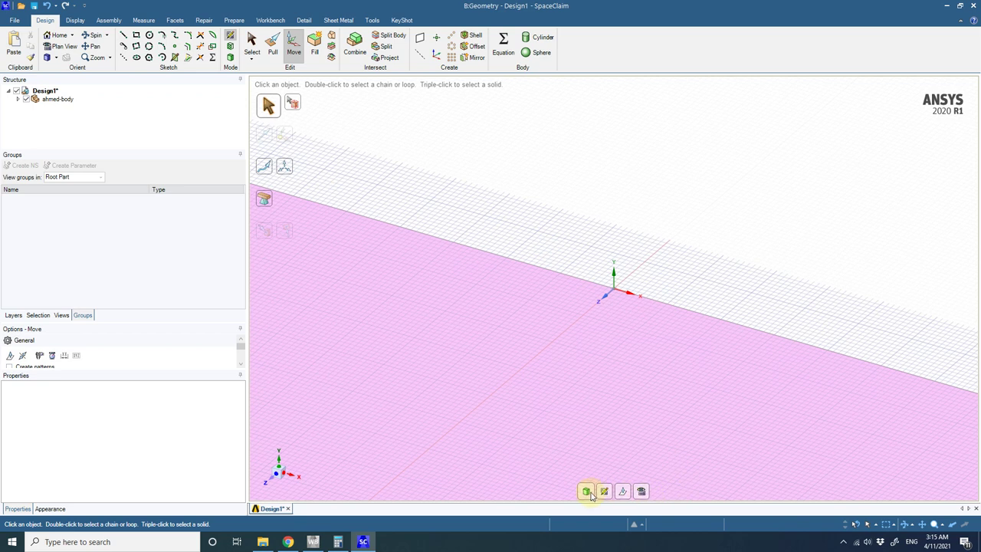
Switch from sketching to 3D mode and fit the whole imported domain in the view.
click(643, 493)
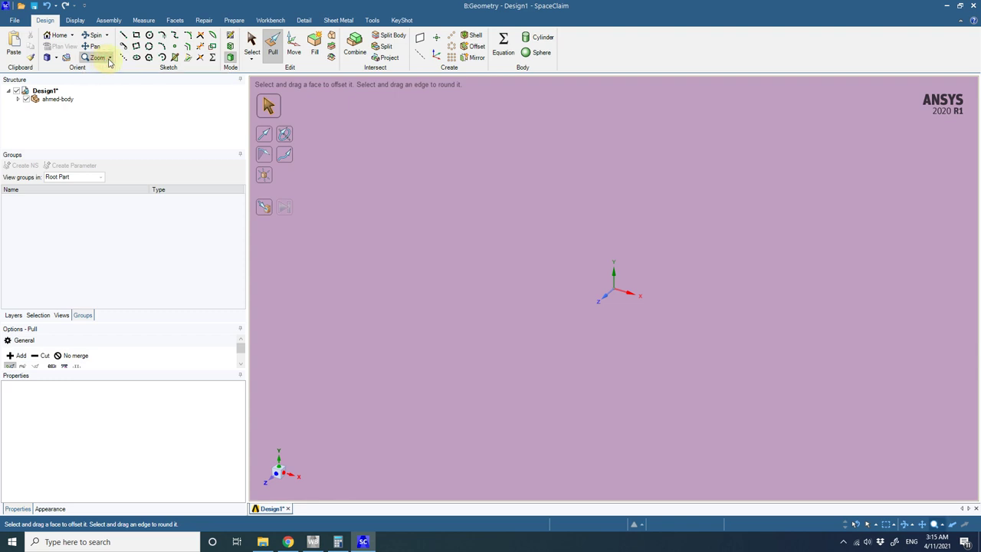
click(109, 59)
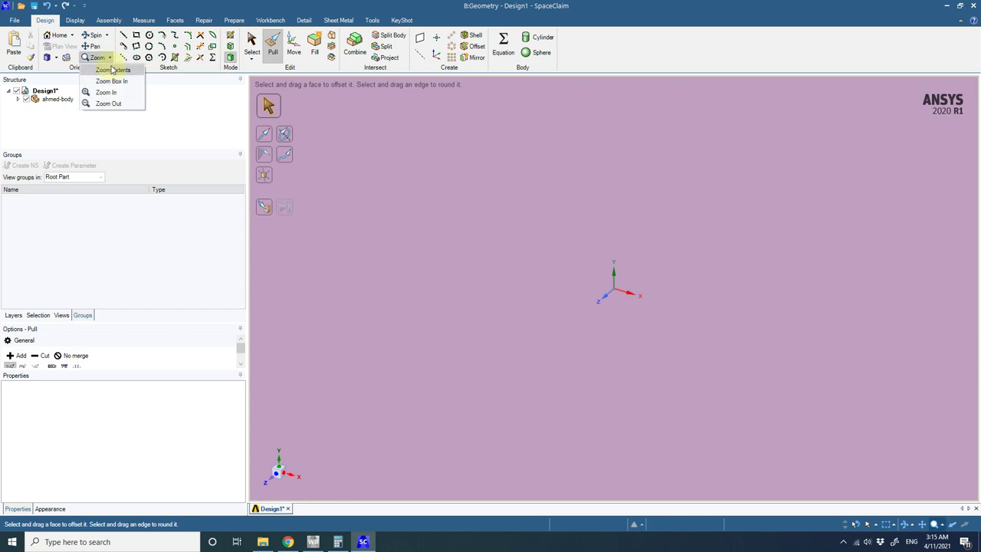
click(112, 83)
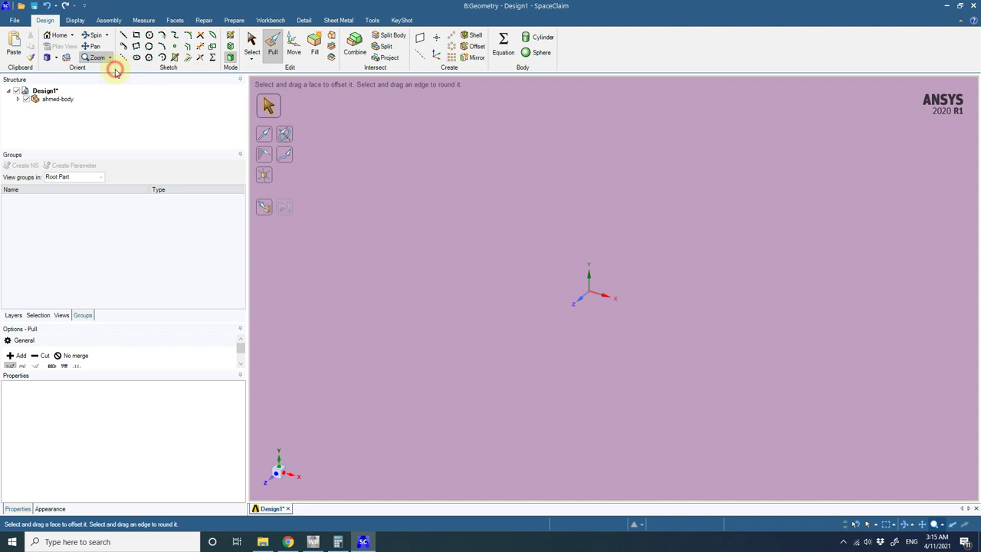
click(558, 317)
key(z)
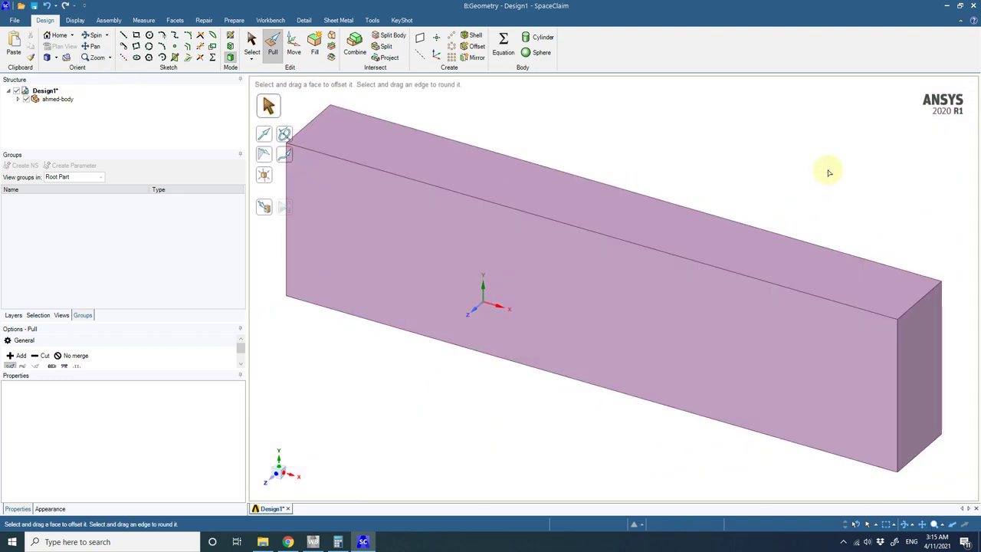
Inspect the car-shaped cutout on the opposite side of the imported domain up close.
click(255, 48)
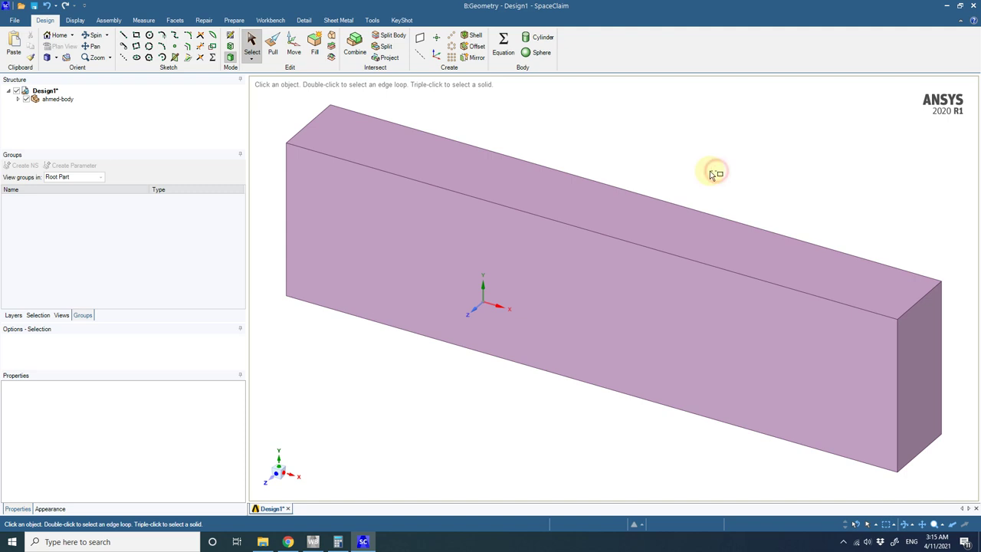
mouse_move(783, 177)
middle_down()
mouse_move(506, 142)
mouse_move(488, 204)
mouse_move(462, 232)
mouse_move(619, 196)
mouse_move(847, 207)
mouse_move(635, 208)
mouse_move(516, 225)
mouse_move(920, 288)
middle_up()
scroll(920, 288, up, 5)
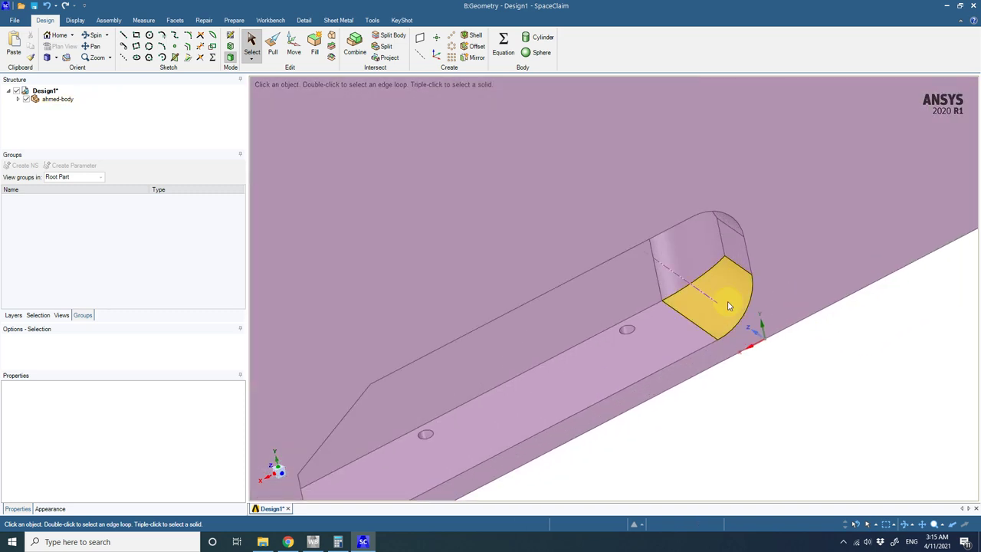
click(666, 334)
scroll(647, 335, down, 5)
key(Escape)
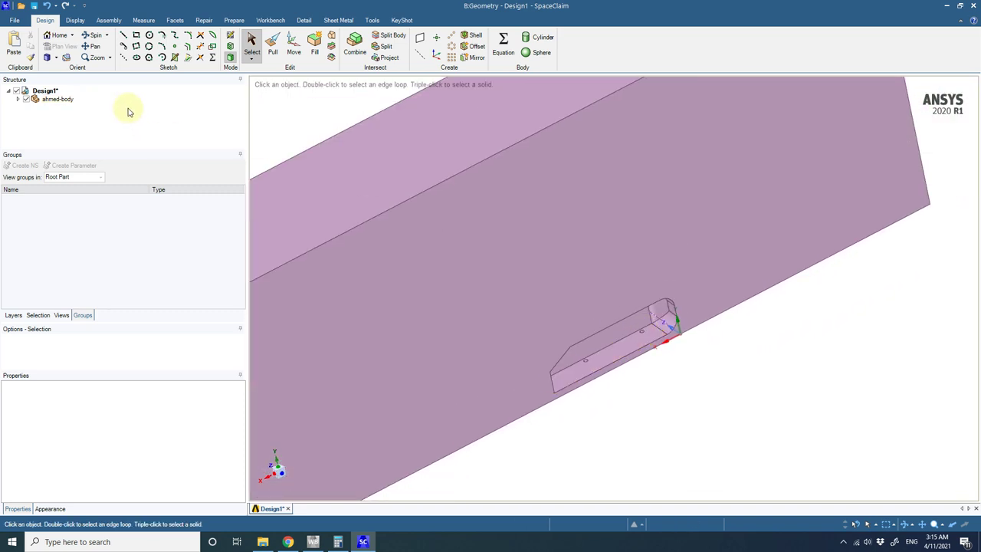
Rename the solid body inside the ahmed-body component as flow-domain.
click(17, 101)
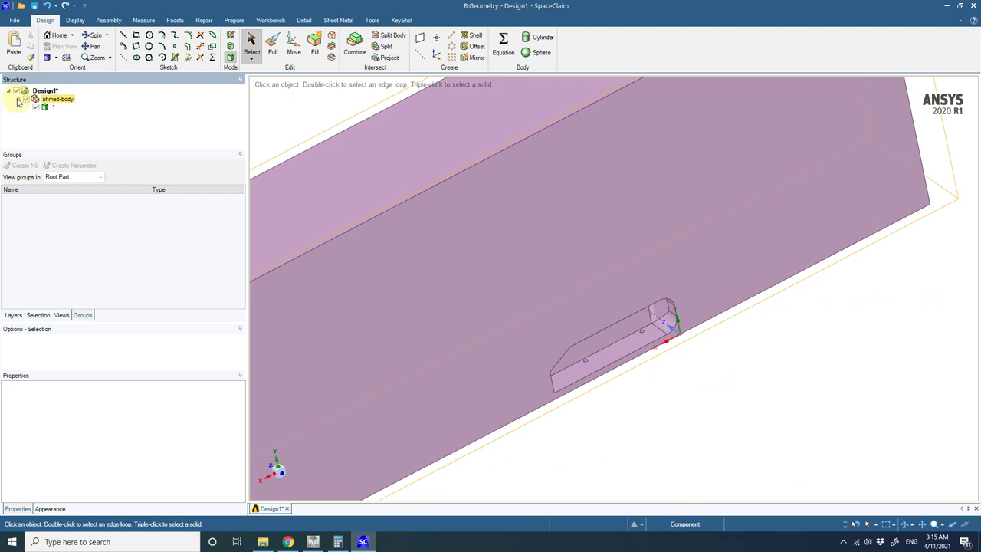
click(18, 100)
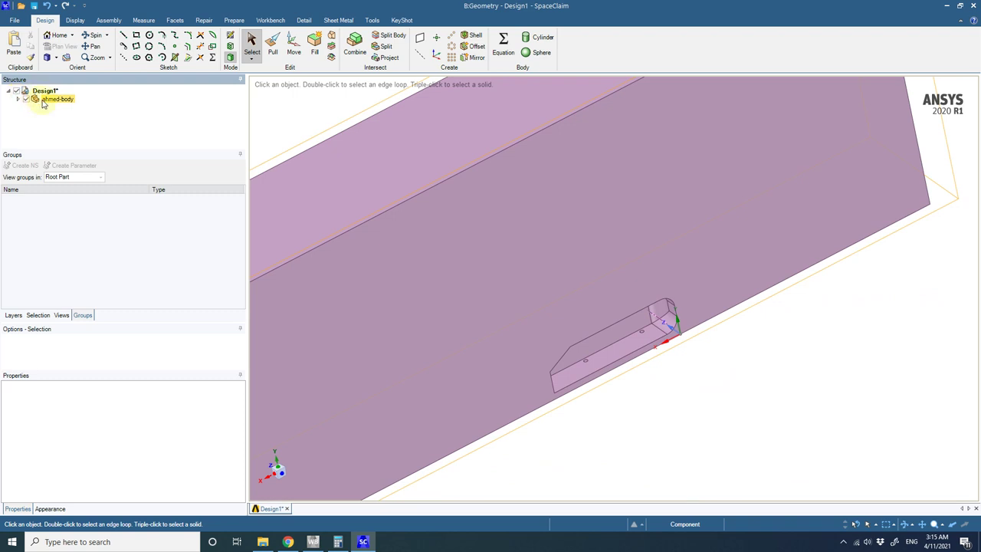
click(17, 100)
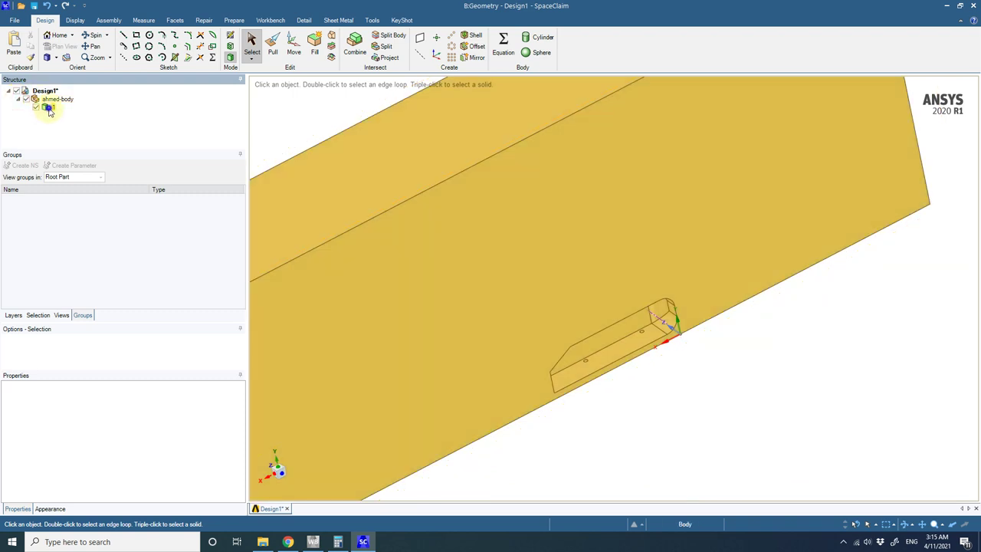
right_click(46, 109)
click(92, 161)
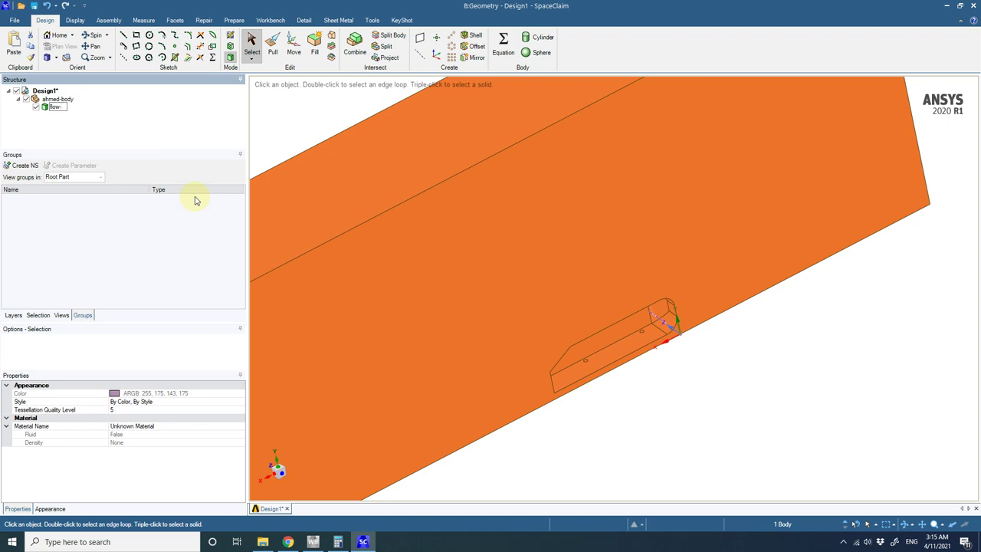
key(Return)
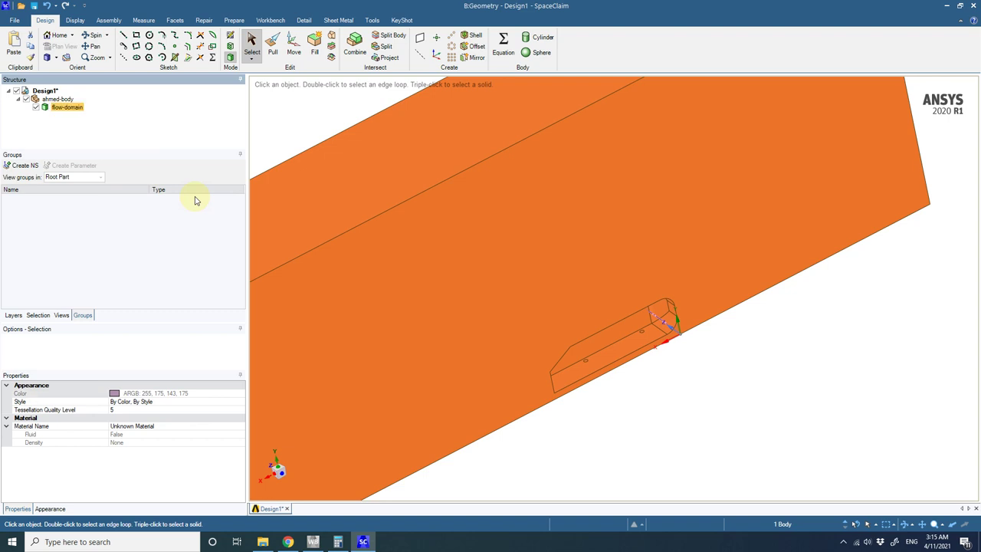
Save the design in the ahmed body folder as a SpaceClaim file named ahmed-body.
click(33, 6)
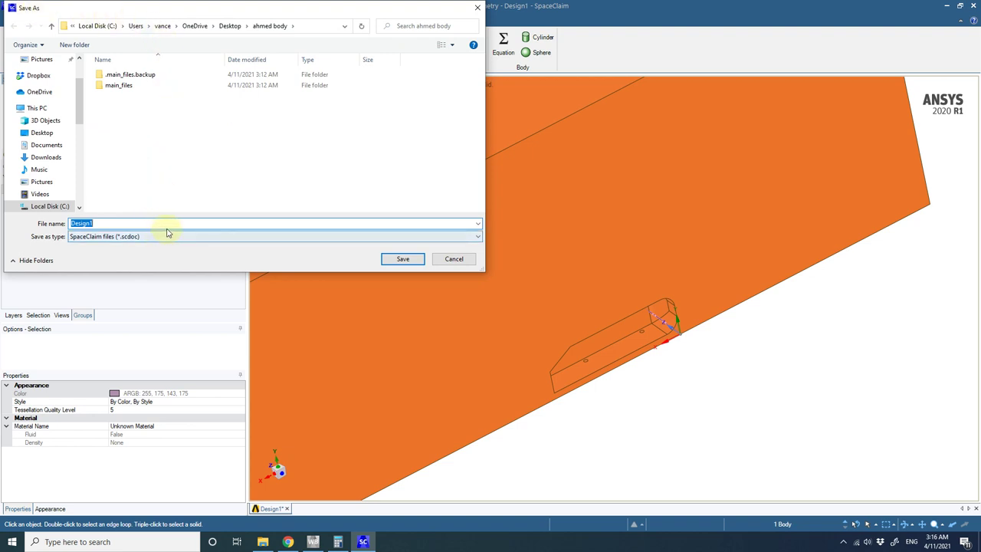
text(ah)
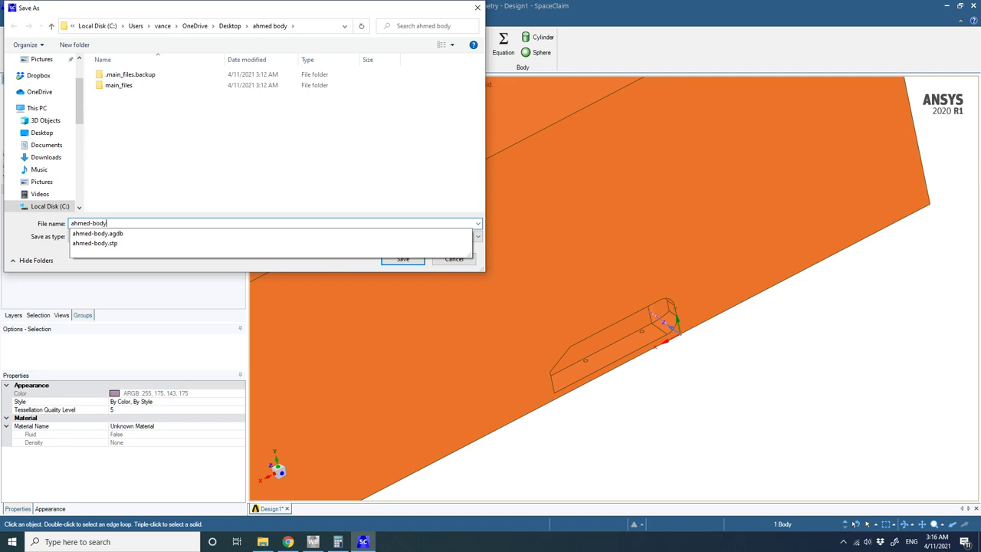
text(med-body)
key(Return)
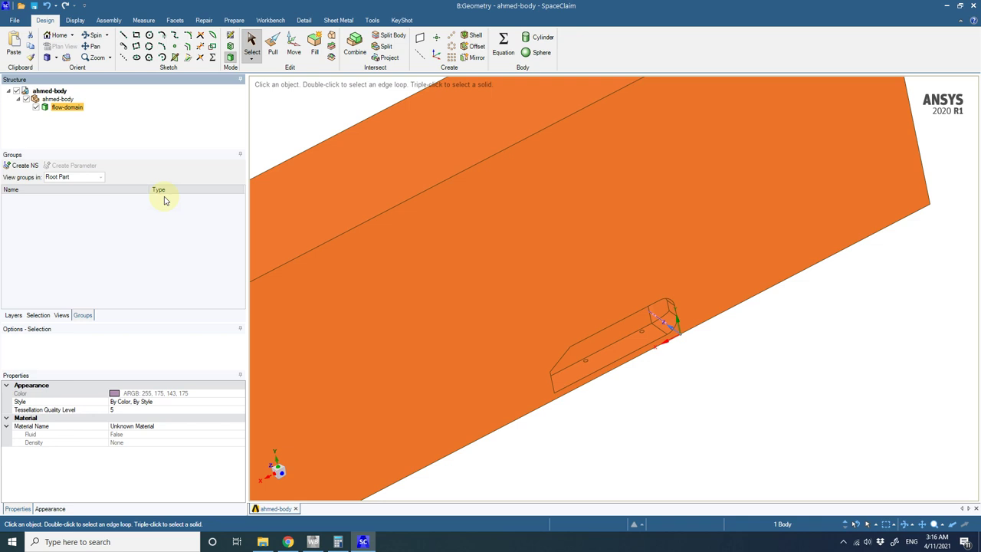
Examine the domain around the cutout and check the large side face containing it.
click(792, 358)
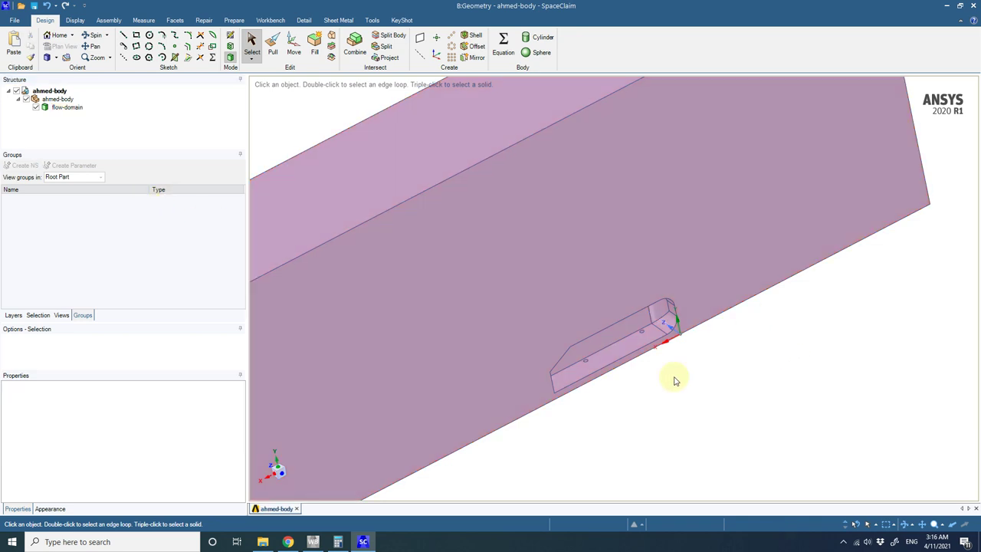
scroll(714, 397, down, 1)
scroll(714, 398, down, 2)
scroll(656, 442, up, 2)
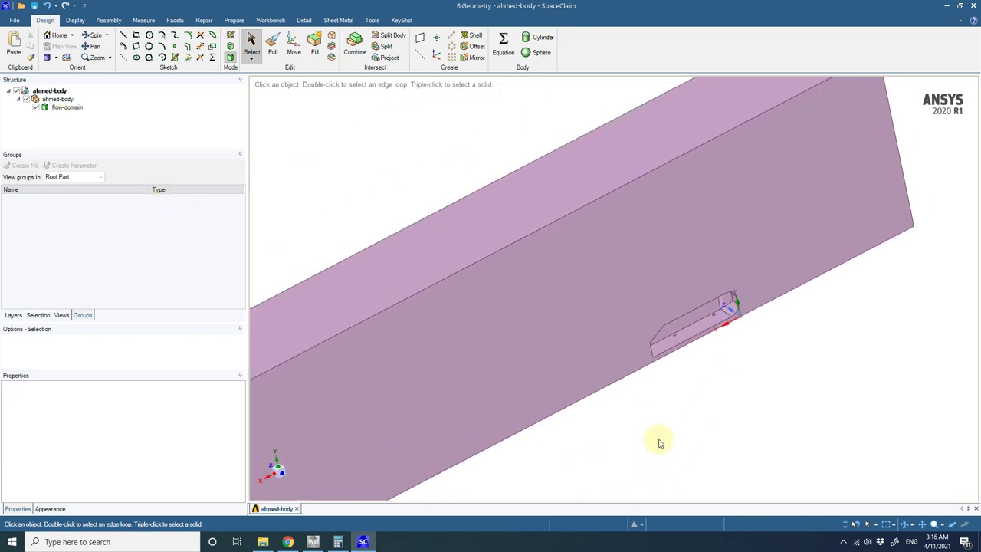
click(577, 300)
click(576, 299)
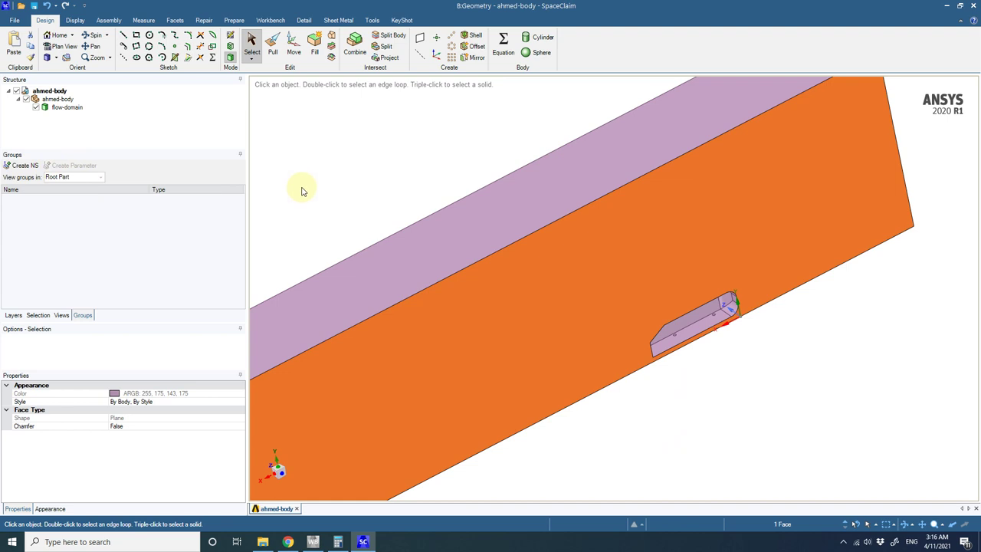
click(322, 174)
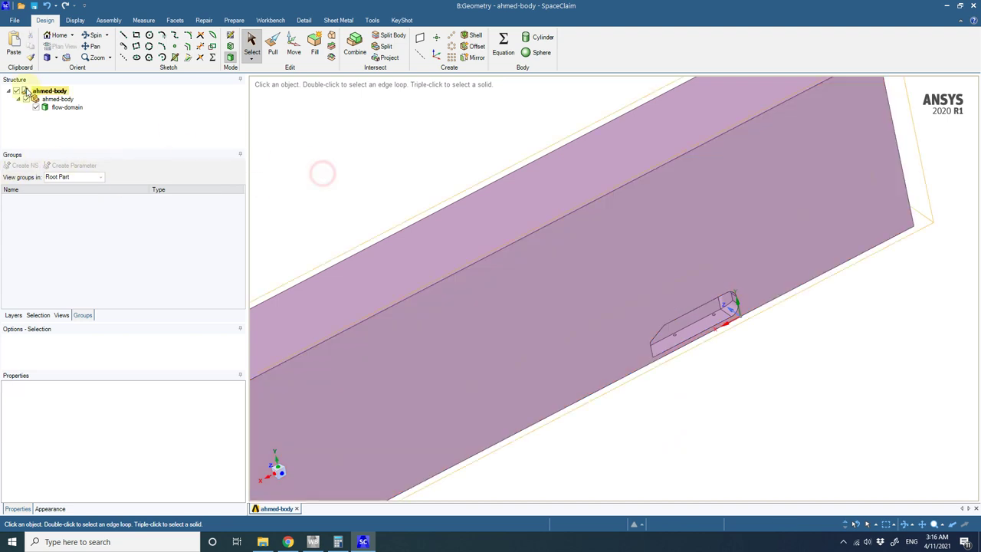
Review the structure hierarchy from the ahmed-body design through its component to the flow-domain body.
click(42, 91)
click(53, 98)
click(58, 108)
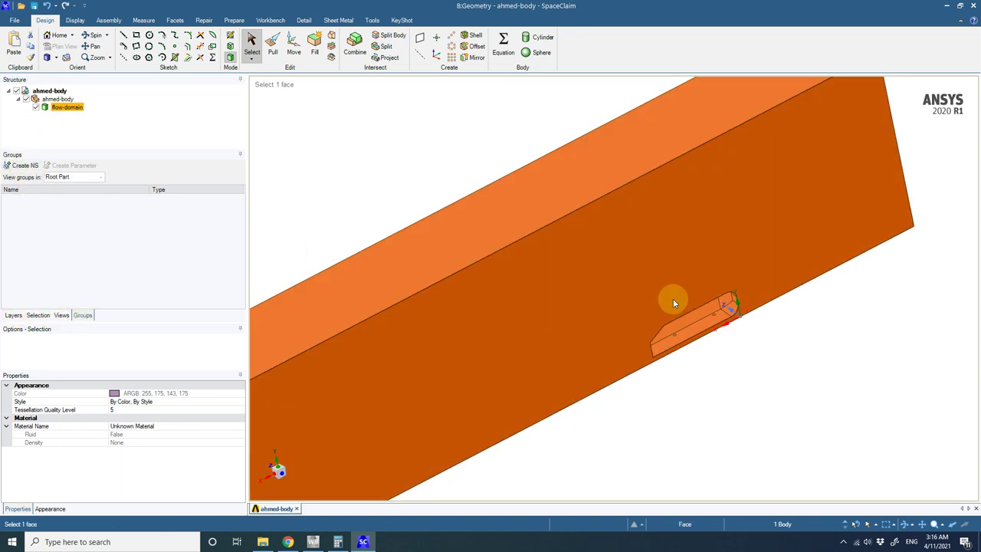
Create a named selection called symmetry from the large side face of the domain that contains the vehicle cutout.
click(878, 346)
click(722, 208)
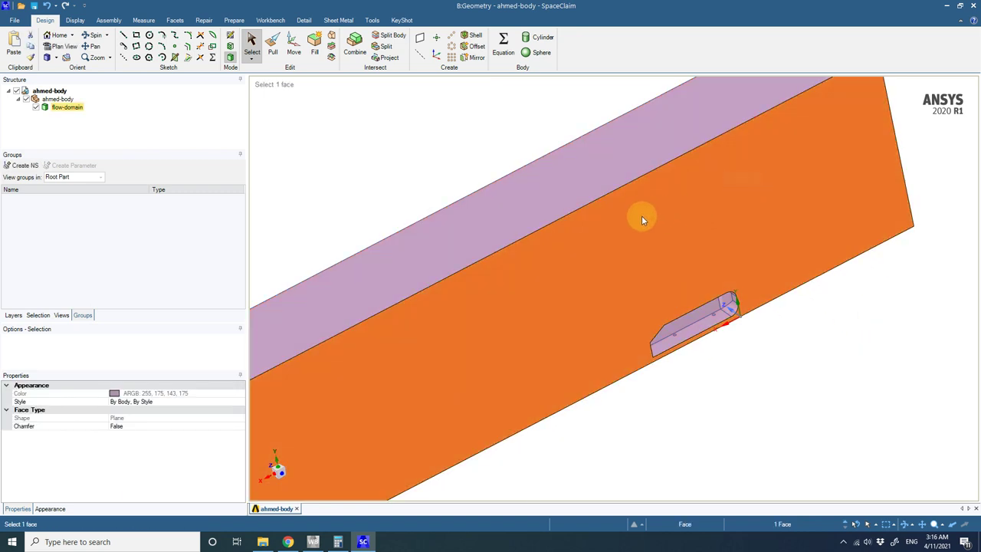
click(22, 164)
text(symmetry)
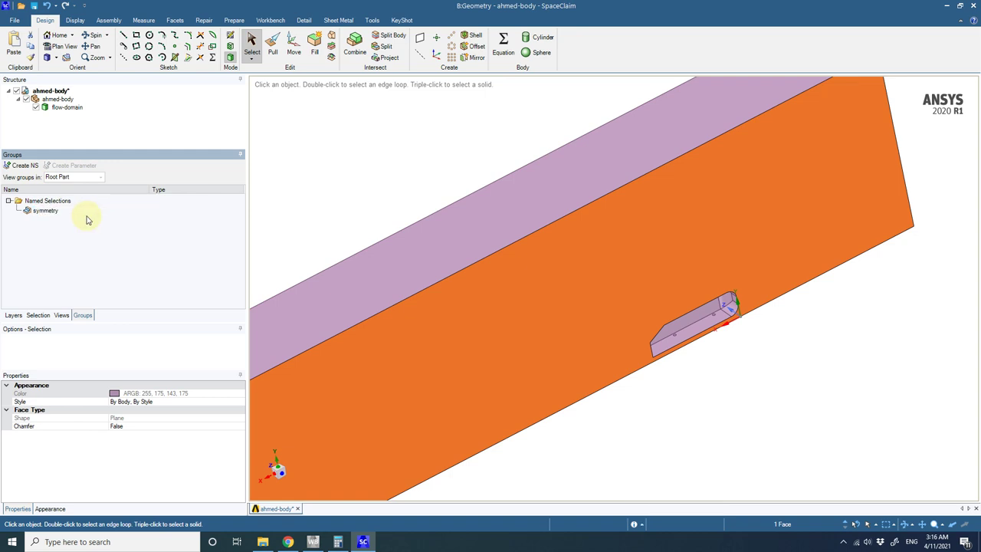
Create a named selection called flow from the domain's top face and the large side face opposite the symmetry face.
click(559, 296)
click(838, 386)
key(h)
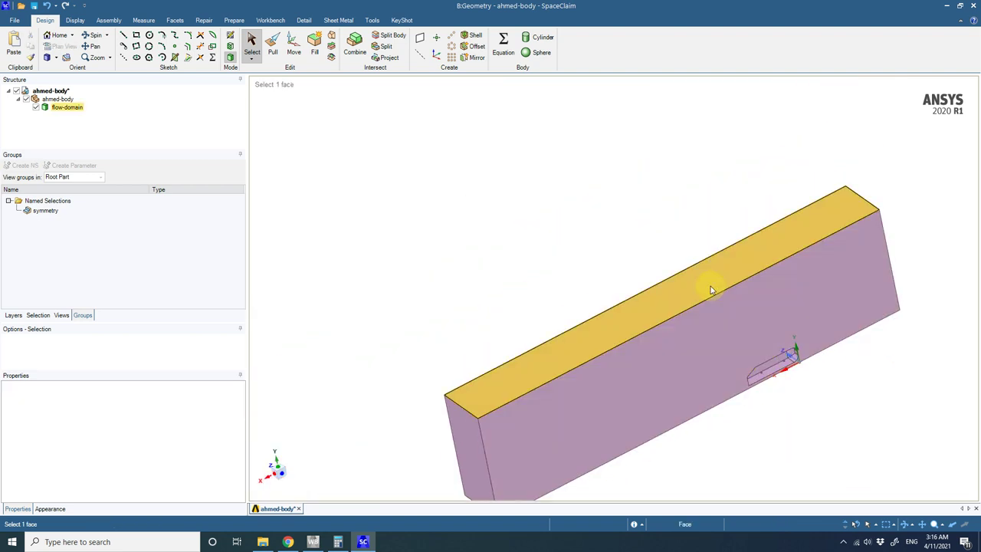
click(711, 290)
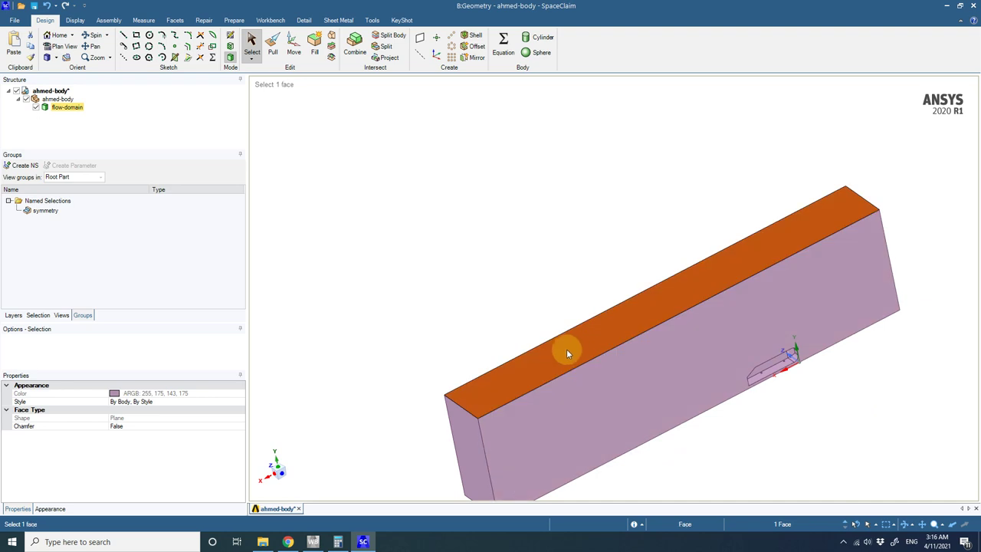
mouse_move(700, 332)
middle_down()
mouse_move(869, 252)
mouse_move(896, 290)
mouse_move(886, 329)
middle_up()
ctrl+click(527, 341)
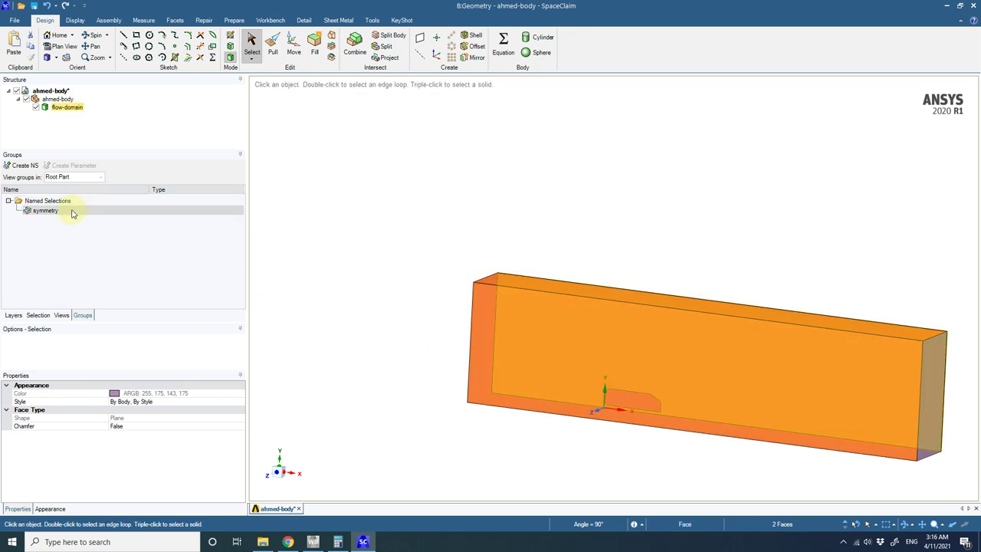
click(21, 165)
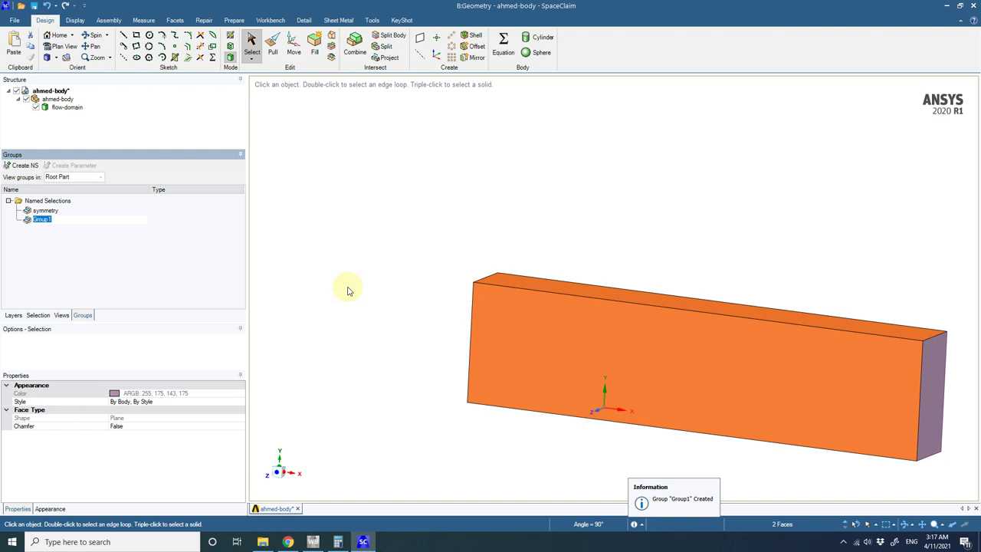
text(flow)
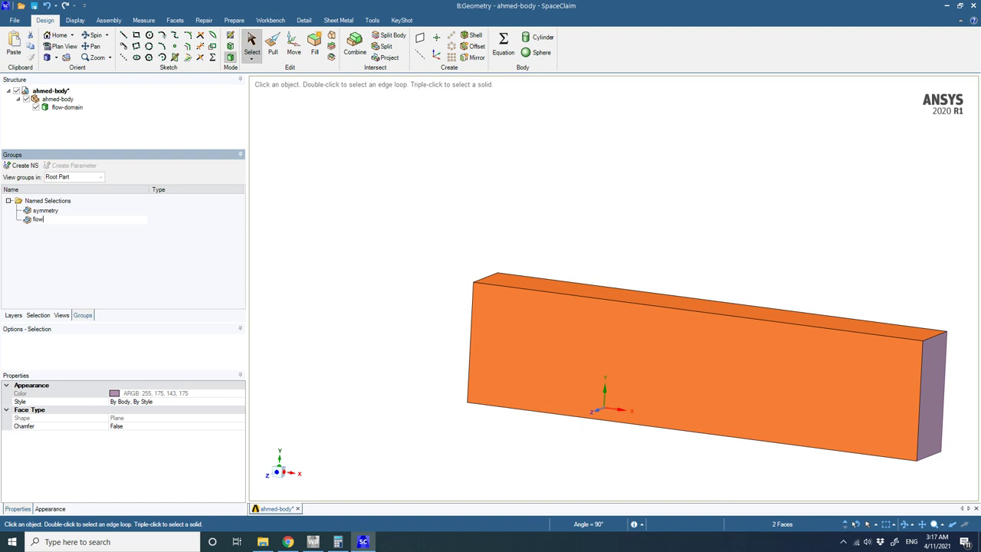
click(499, 220)
Create a named selection called inlet from the domain's end face nearest the cutout's rounded nose.
click(590, 390)
middle_drag(523, 350, 452, 395)
click(492, 376)
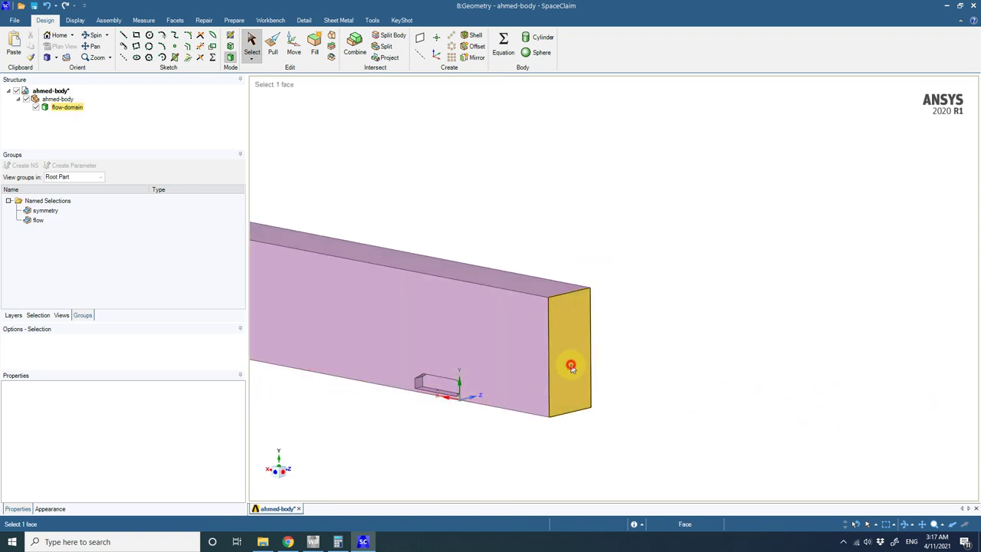
click(571, 368)
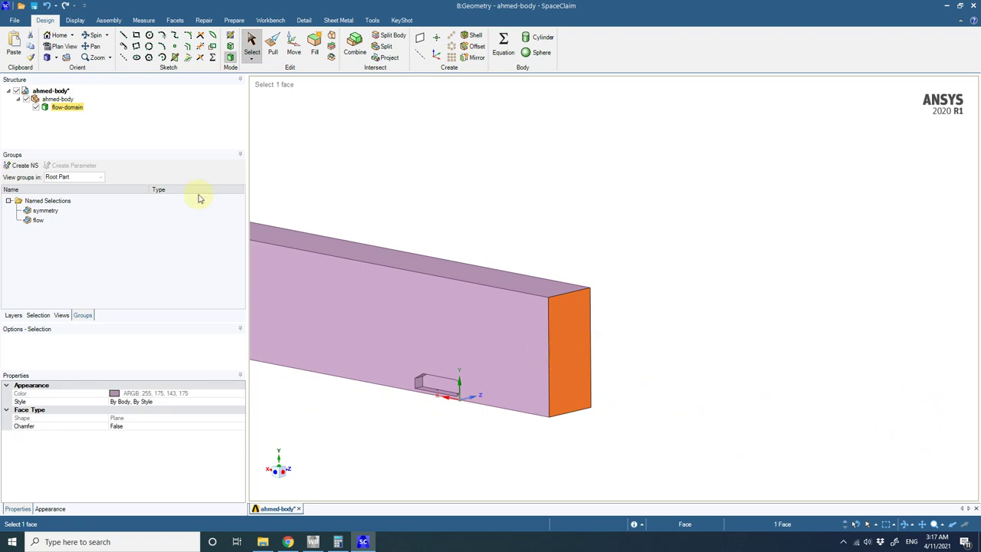
click(23, 167)
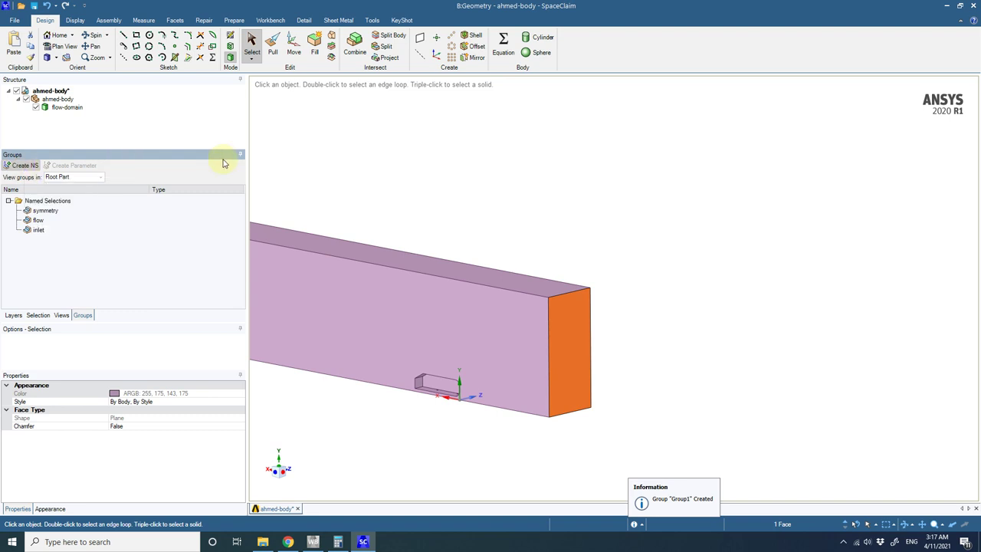
click(646, 273)
Create a named selection called outlet from the domain's end face opposite the inlet.
middle_drag(637, 344, 556, 372)
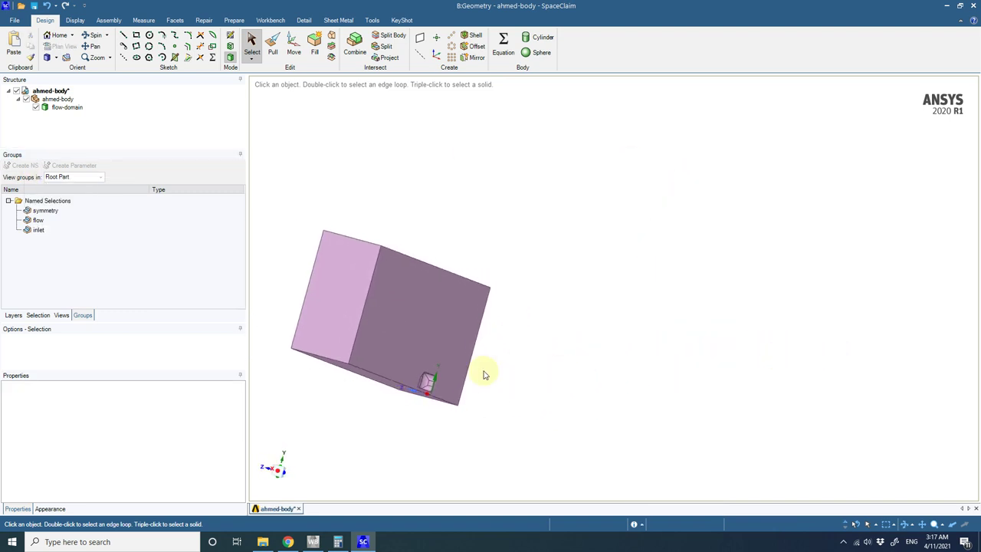
click(347, 290)
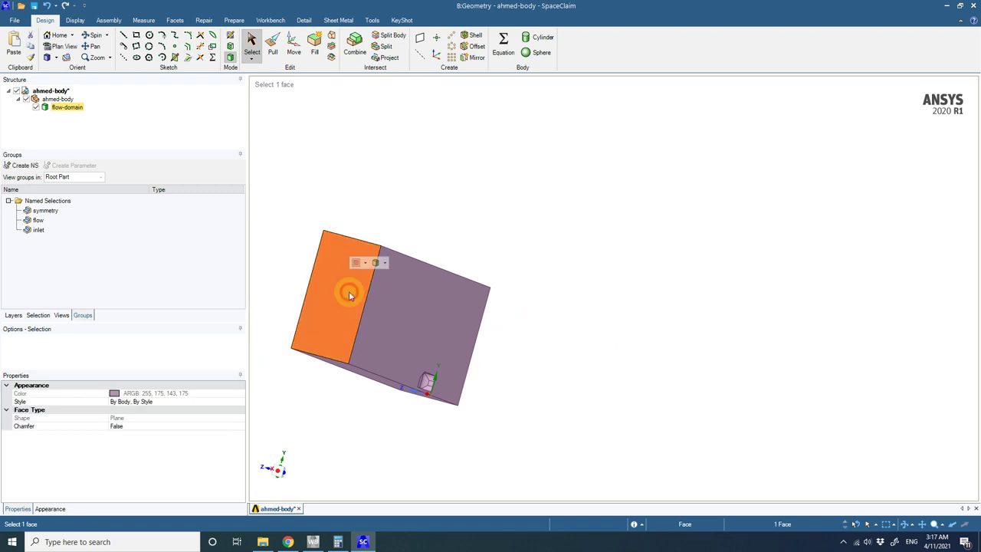
click(23, 166)
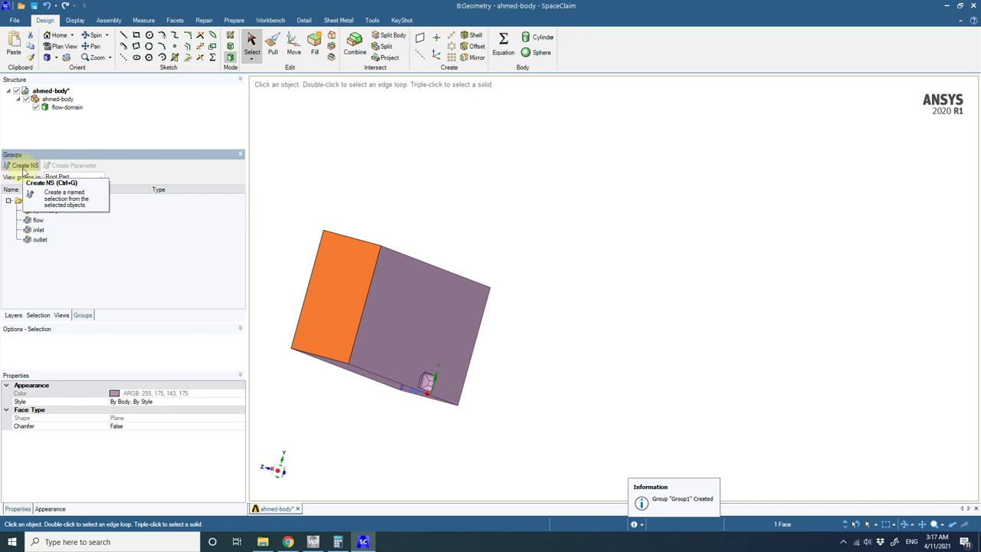
click(569, 273)
Create a named selection called ground from the domain's bottom face.
middle_drag(564, 298, 523, 336)
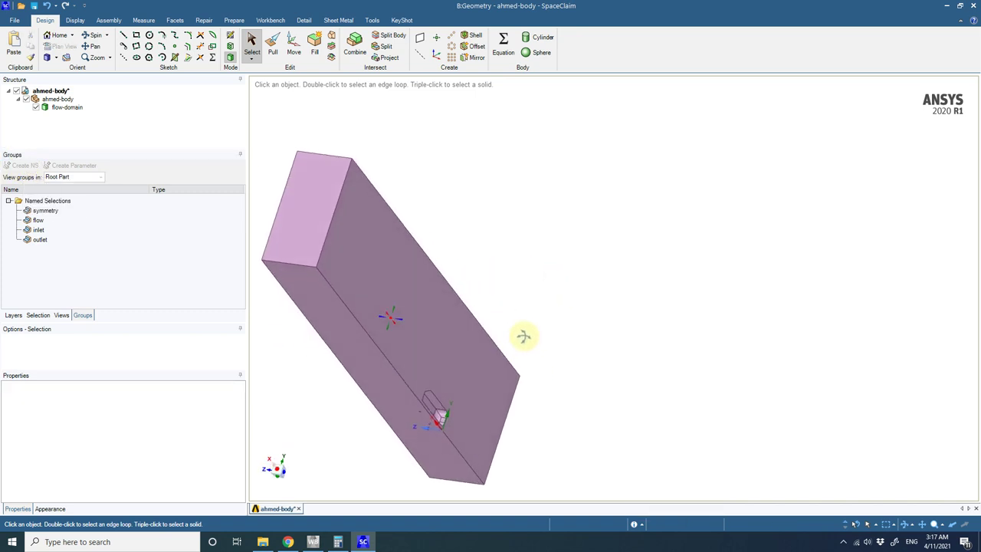
click(364, 353)
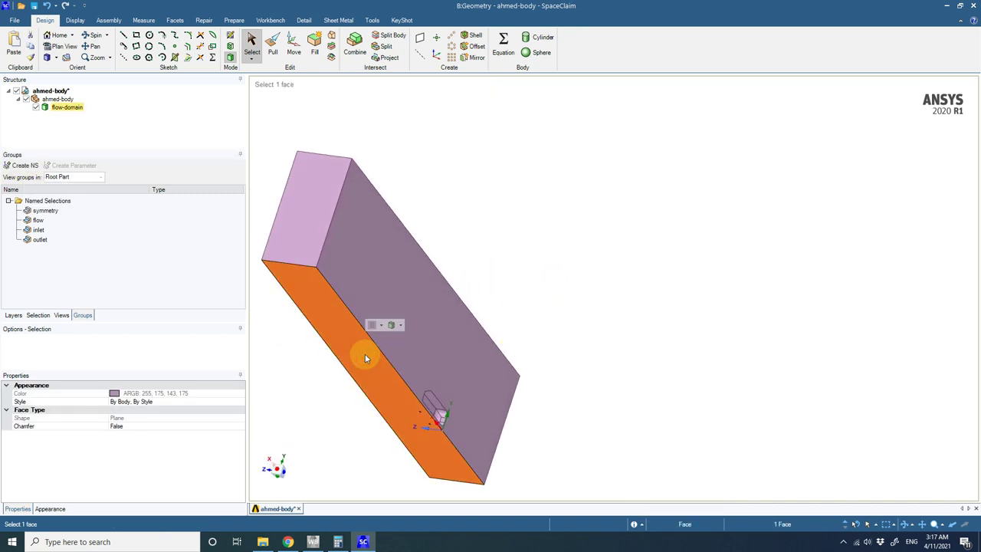
click(30, 166)
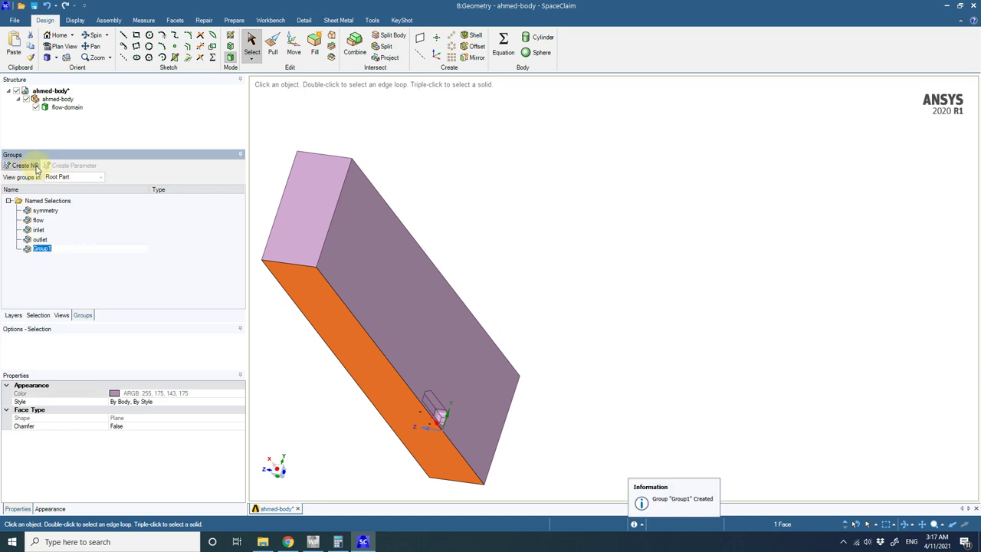
text(o)
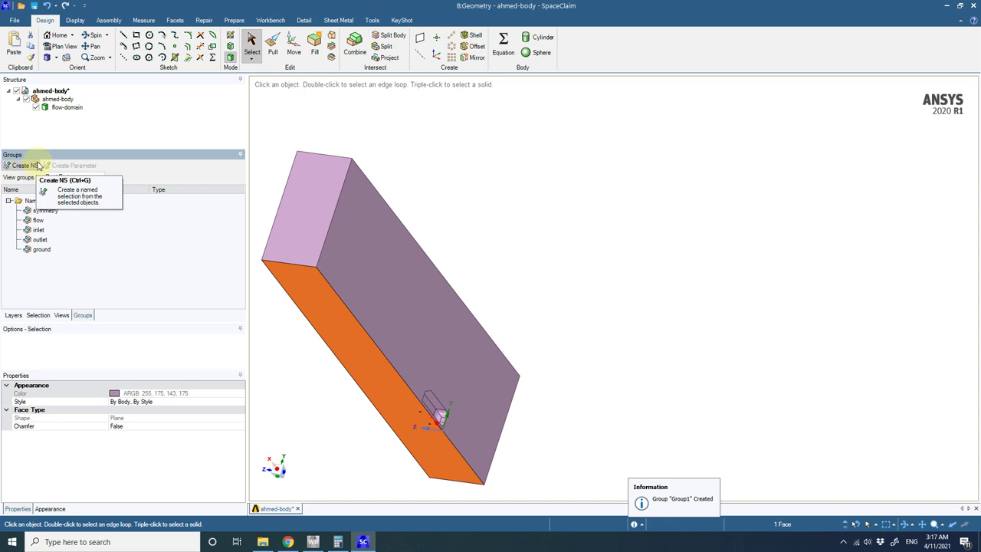
click(621, 272)
Select the rear, slanted, roof, rounded nose and side faces of the vehicle cutout together.
scroll(625, 284, down, 4)
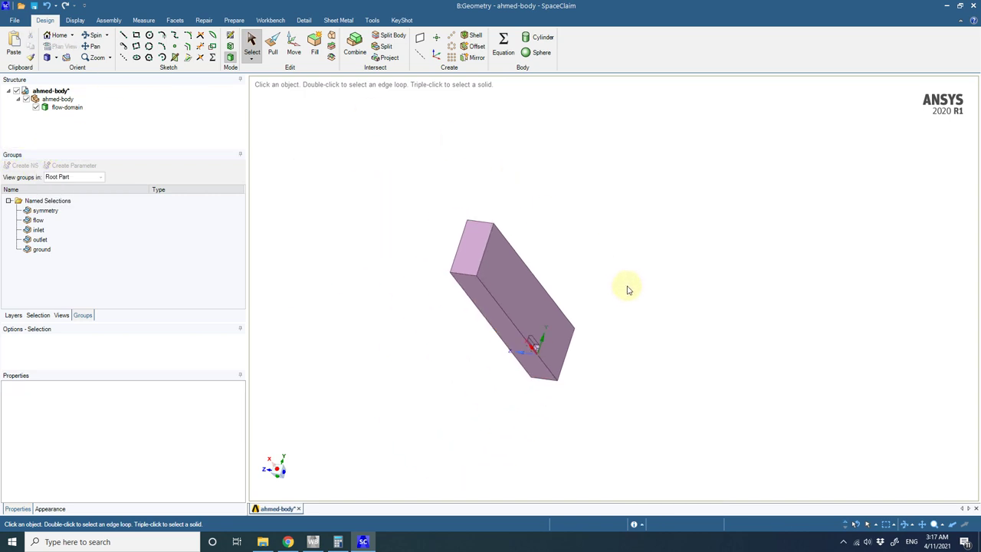
scroll(531, 383, up, 5)
click(528, 361)
middle_drag(508, 339, 391, 366)
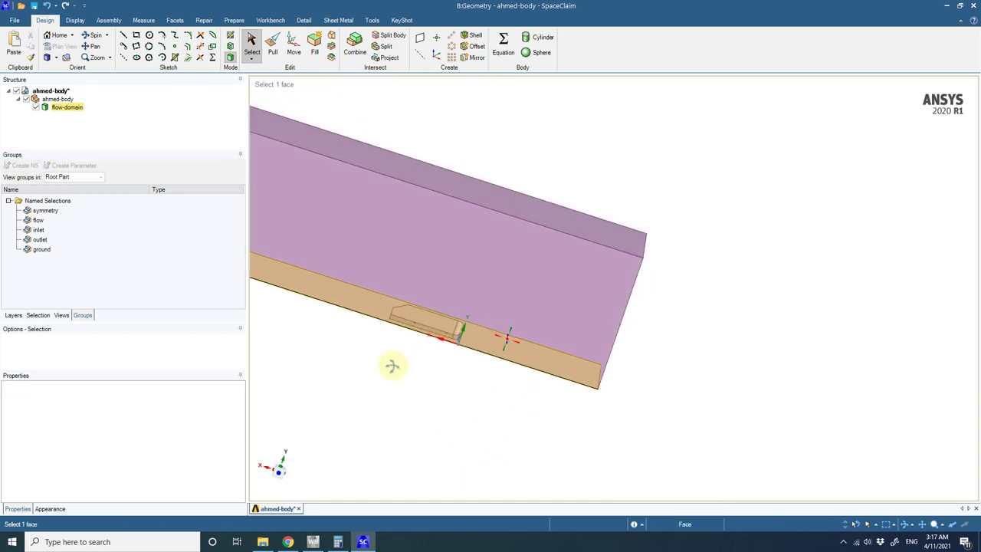
scroll(404, 318, up, 8)
middle_drag(473, 298, 372, 281)
click(371, 278)
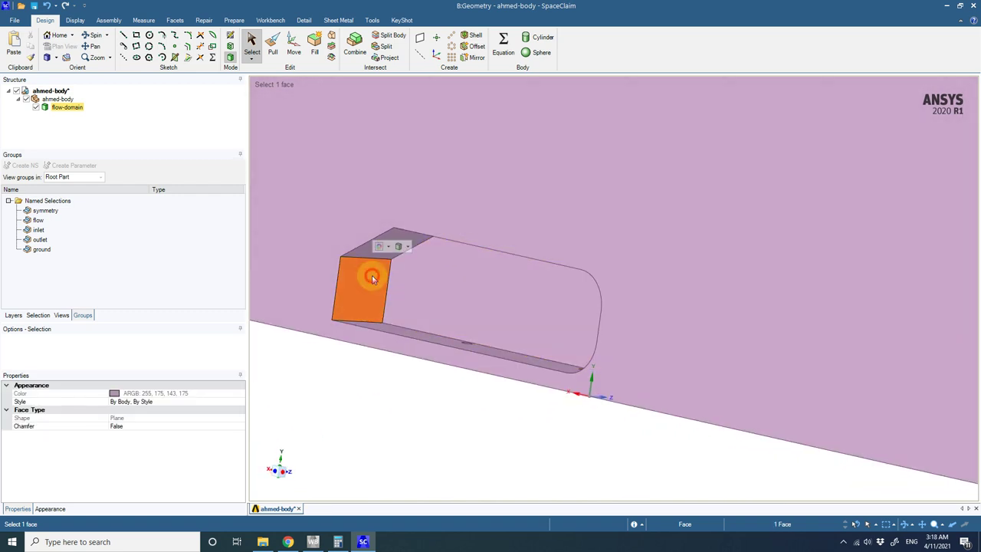
ctrl+click(394, 238)
middle_drag(470, 292, 668, 304)
ctrl+click(580, 237)
ctrl+click(678, 264)
ctrl+click(723, 299)
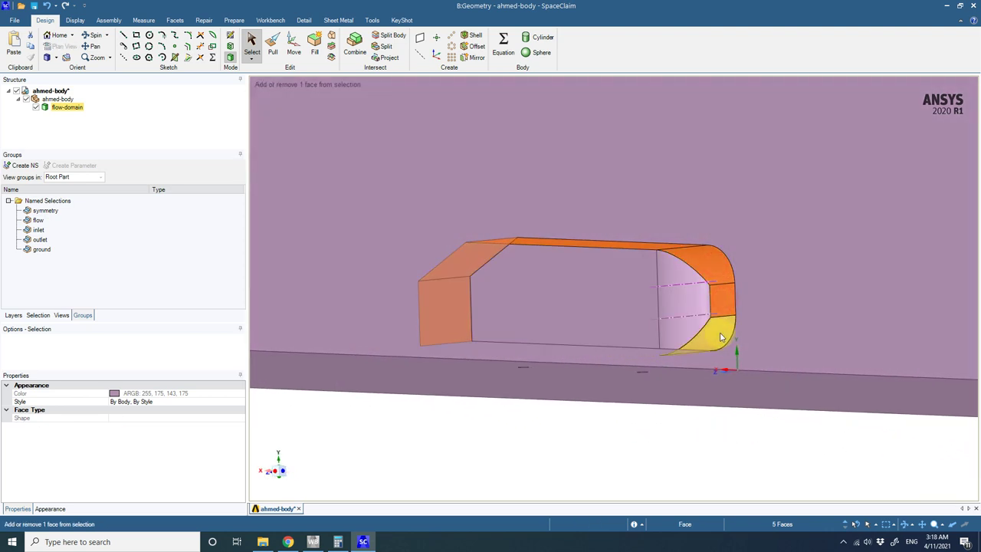
ctrl+click(720, 338)
ctrl+click(680, 322)
ctrl+click(591, 306)
Add the cutout's underside and its two small hole faces to the selection and create a named selection called vehicle.
middle_drag(591, 307, 525, 375)
ctrl+click(580, 375)
scroll(508, 377, up, 6)
ctrl+click(516, 371)
scroll(552, 365, down, 5)
scroll(731, 313, up, 6)
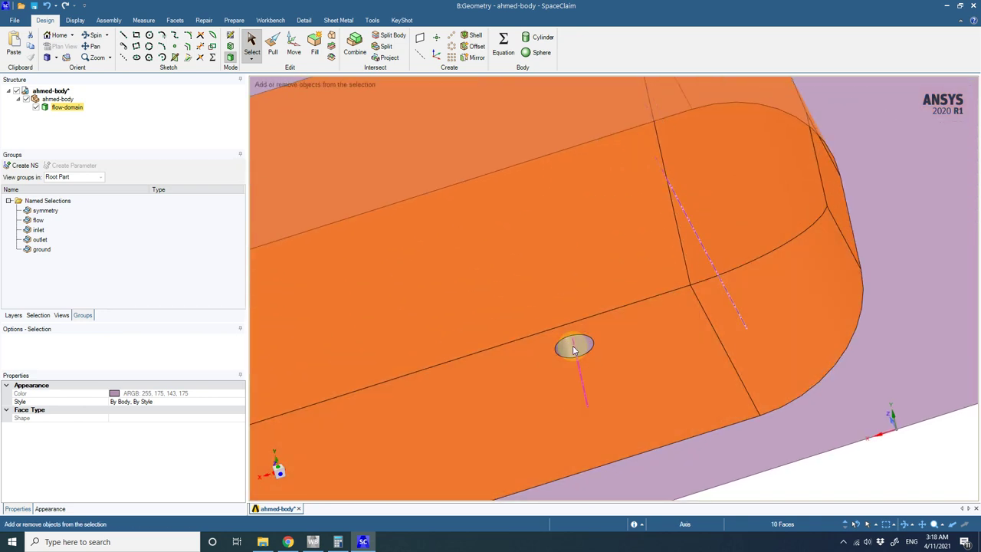
ctrl+click(587, 347)
scroll(648, 346, down, 6)
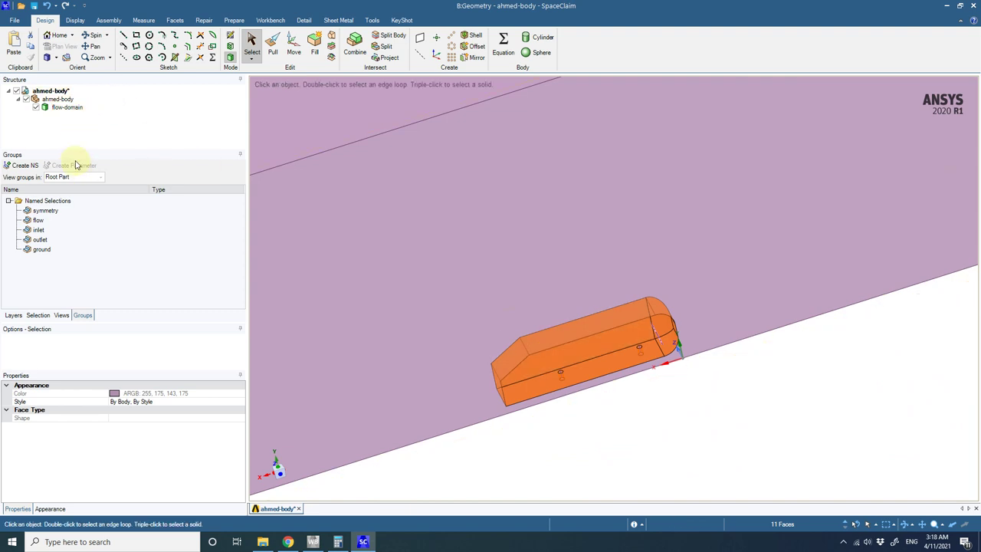
click(24, 165)
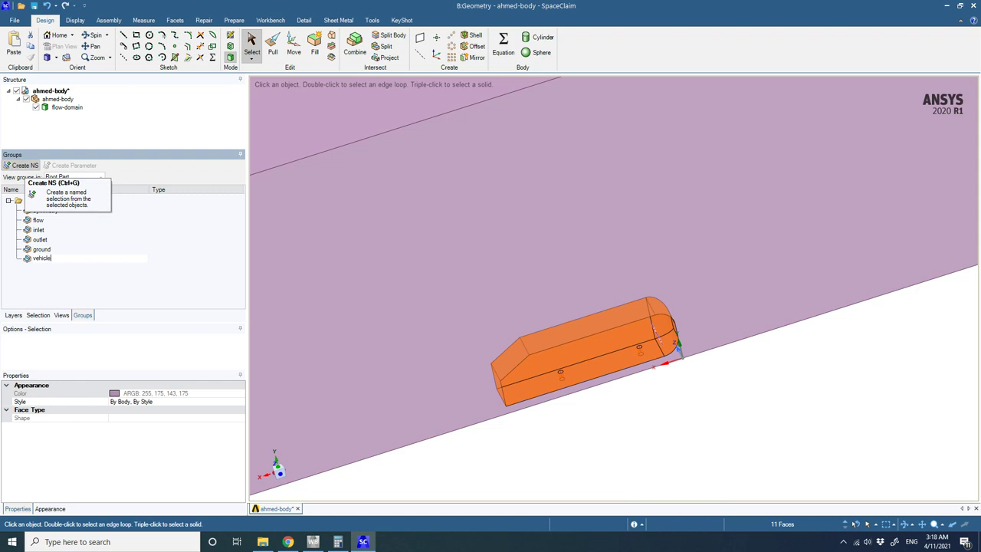
click(24, 167)
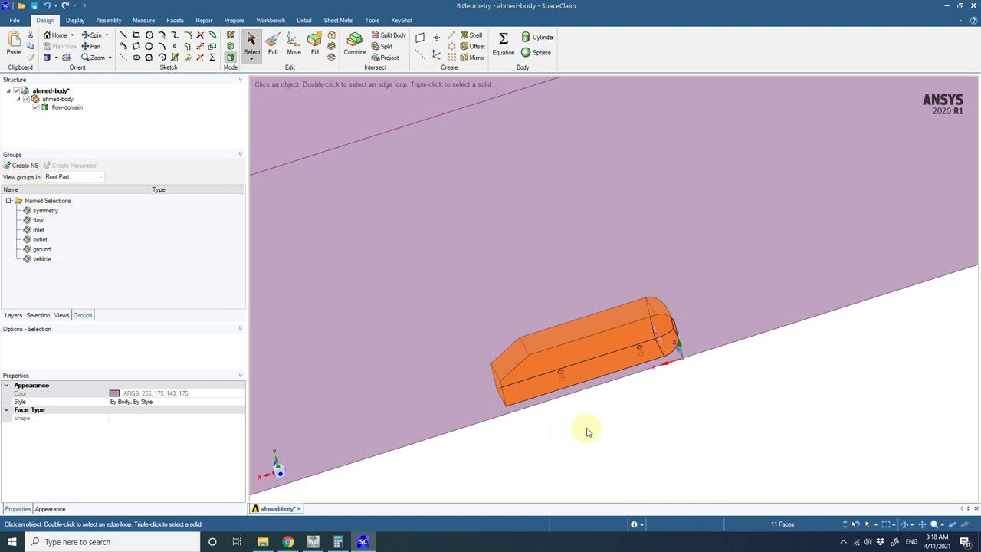
click(662, 427)
Examine the vehicle cutout from several angles and check which faces the vehicle named selection highlights.
scroll(663, 429, down, 5)
scroll(628, 443, up, 3)
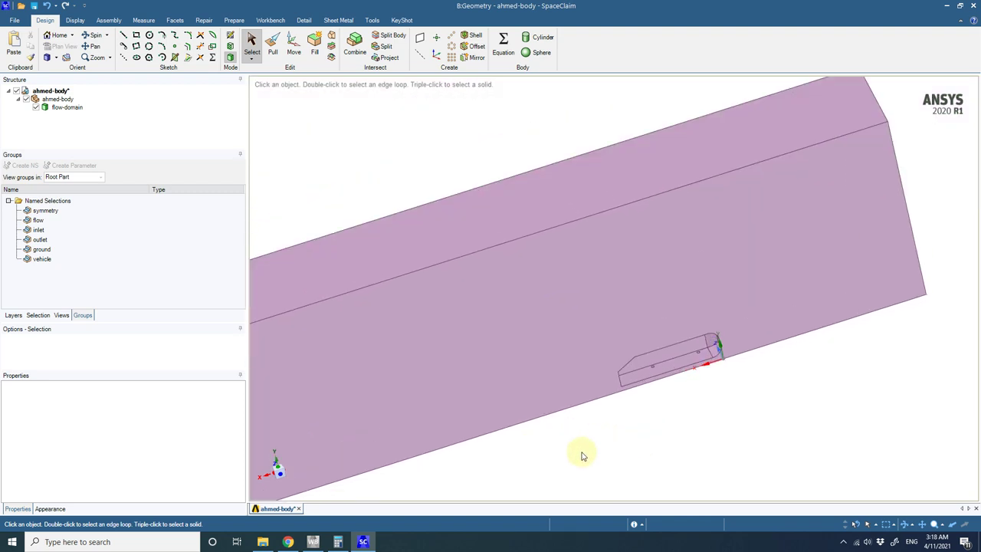
middle_drag(644, 427, 700, 409)
scroll(664, 403, up, 4)
click(638, 354)
scroll(639, 349, up, 4)
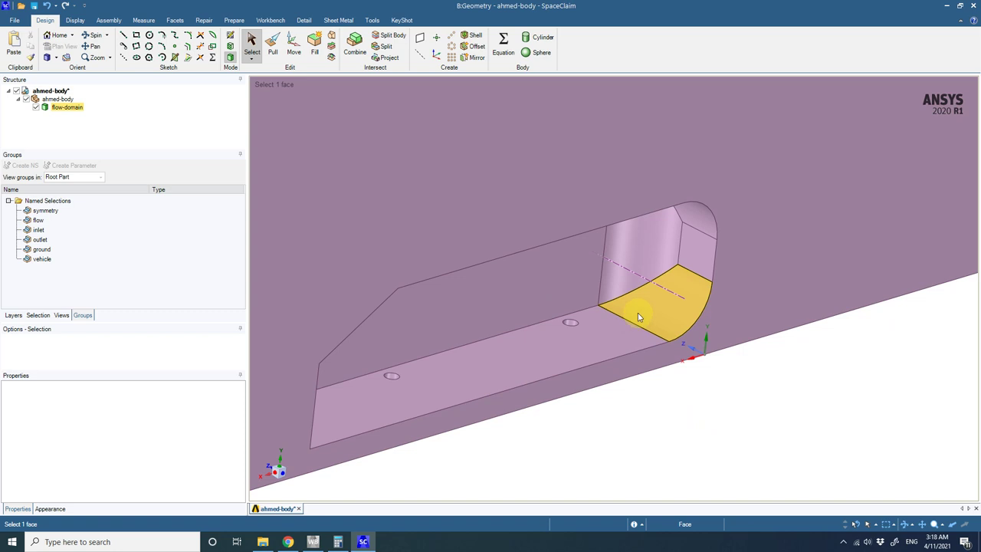
click(655, 284)
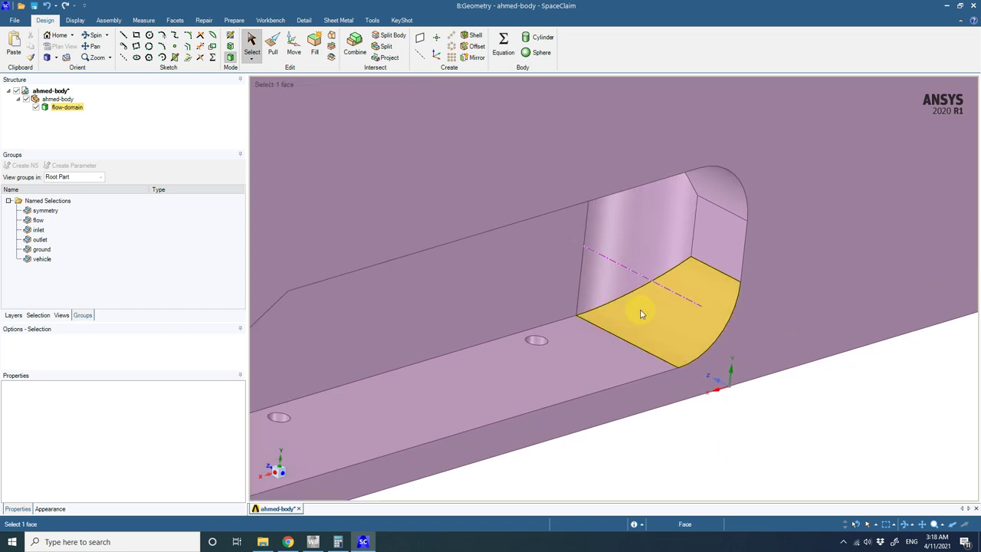
scroll(642, 314, down, 4)
click(518, 317)
middle_drag(518, 317, 410, 422)
key(Escape)
click(70, 259)
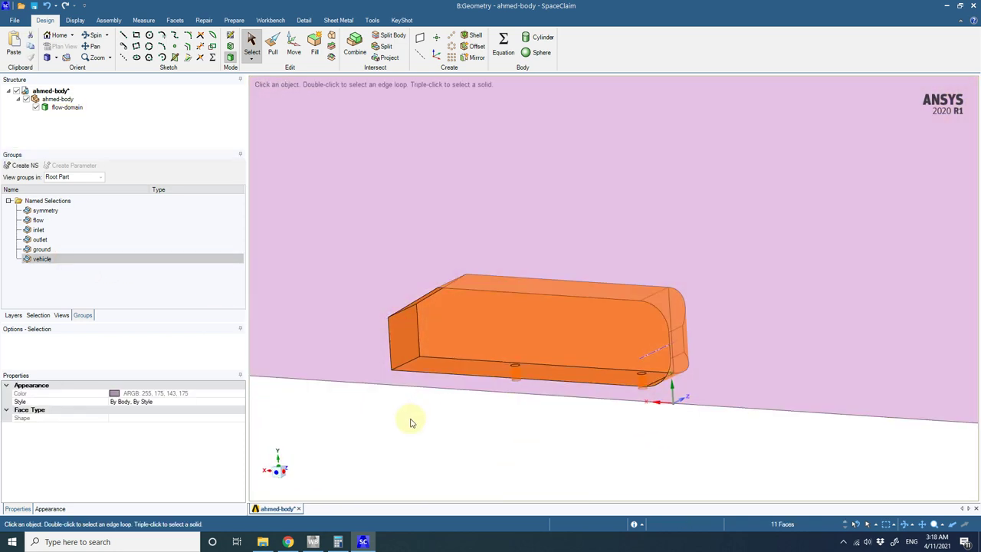
click(410, 422)
Save the ahmed-body design and close SpaceClaim to return to the Workbench project.
click(33, 7)
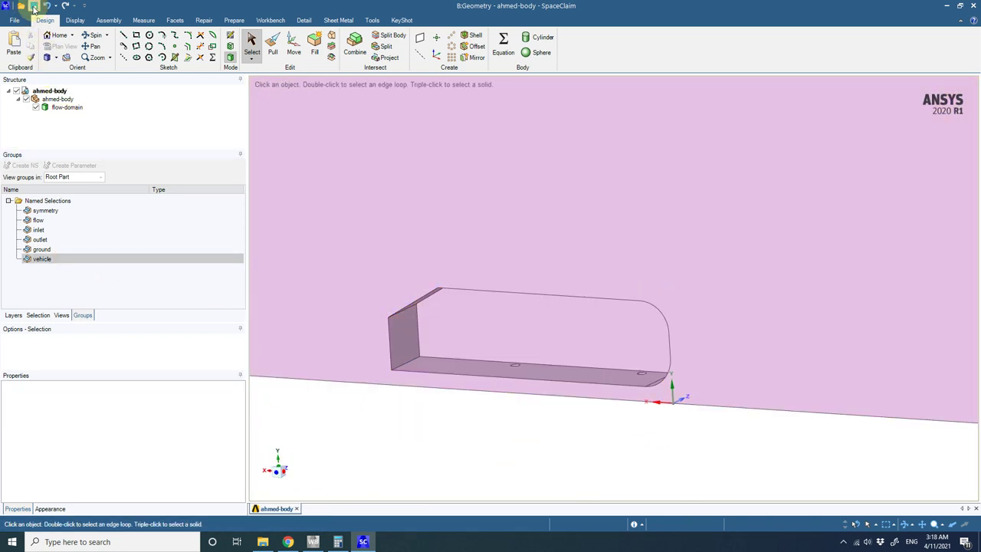
click(974, 6)
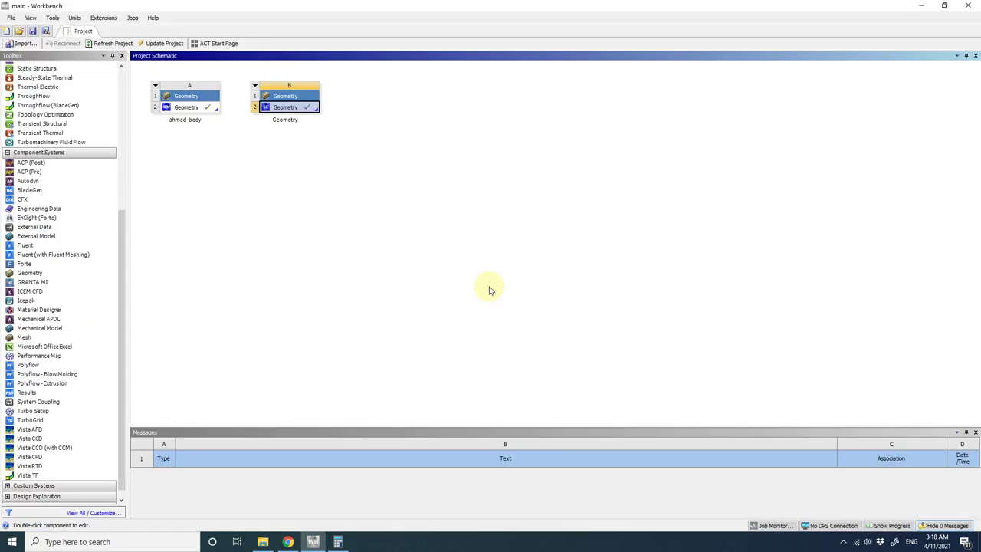
Reopen the Geometry cell of system B in SpaceClaim and bring up the Calculator window.
click(291, 109)
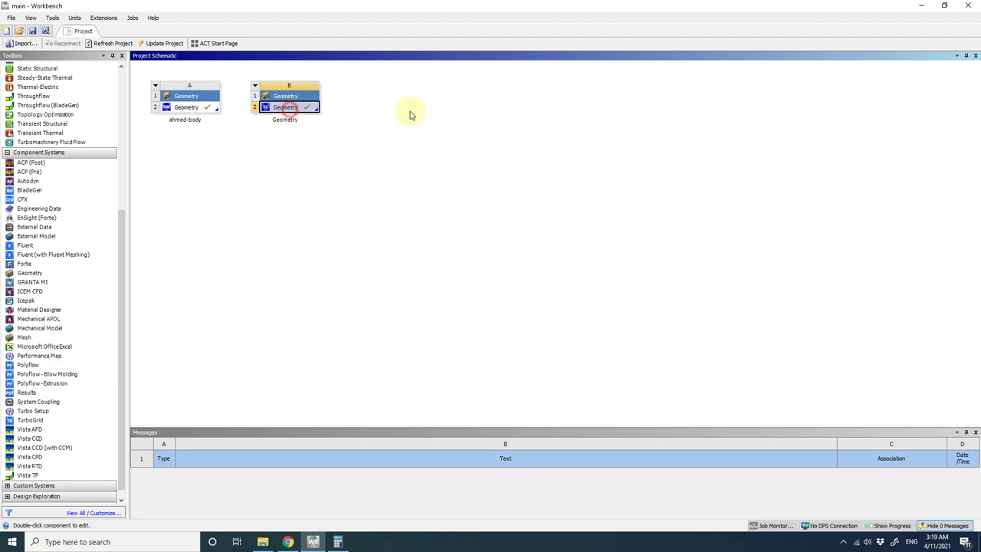
double_click(285, 109)
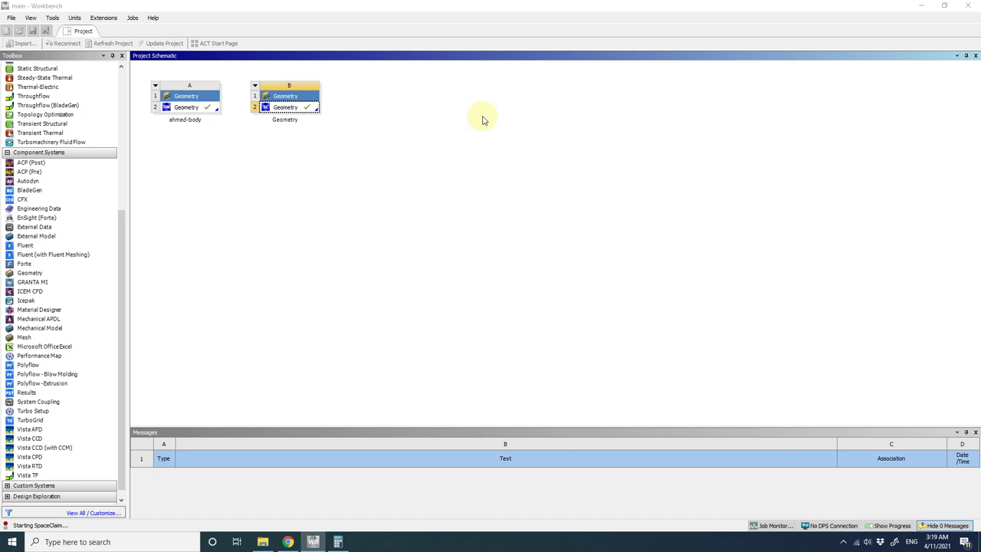
click(337, 541)
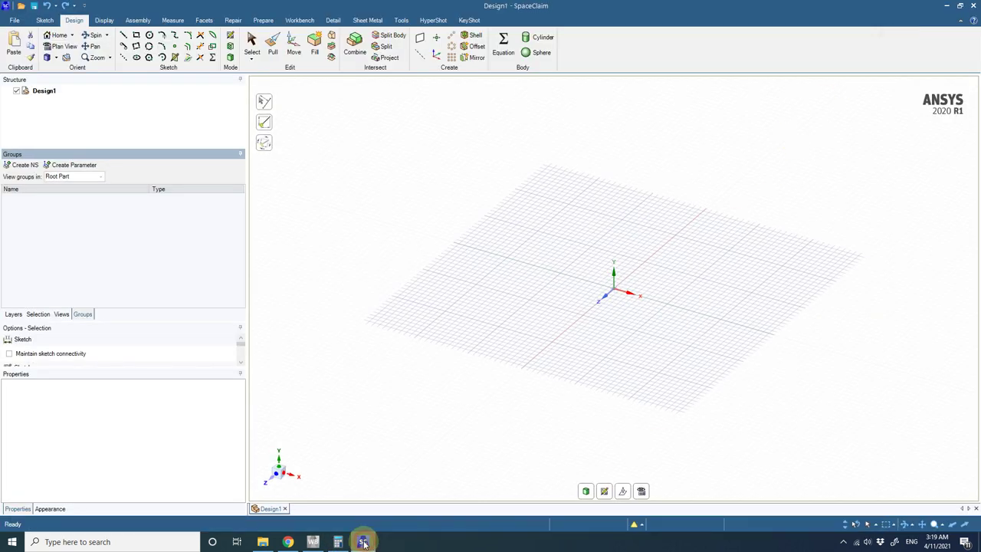
click(337, 542)
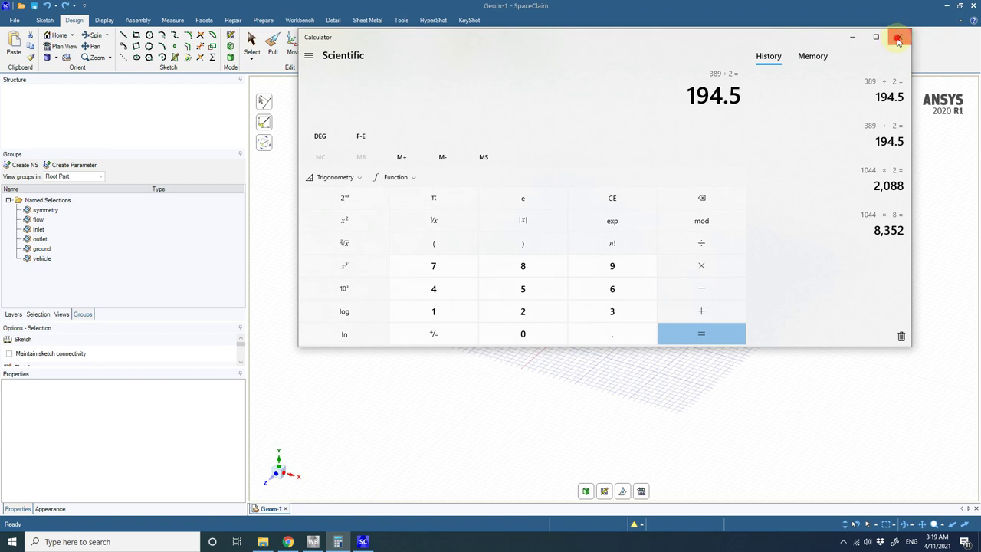
Close the Calculator and check the flow-domain body and the vehicle named selection in the reopened geometry.
click(898, 39)
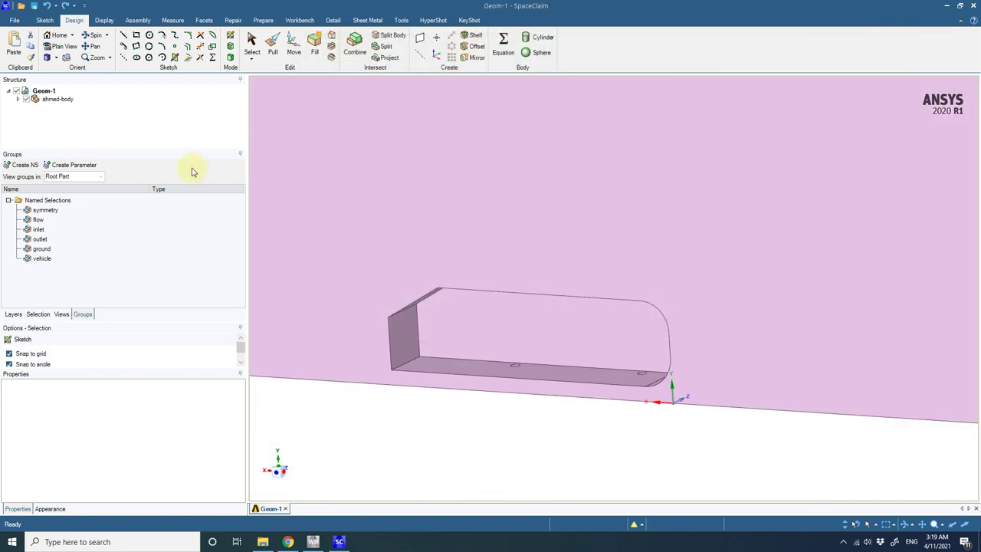
click(17, 98)
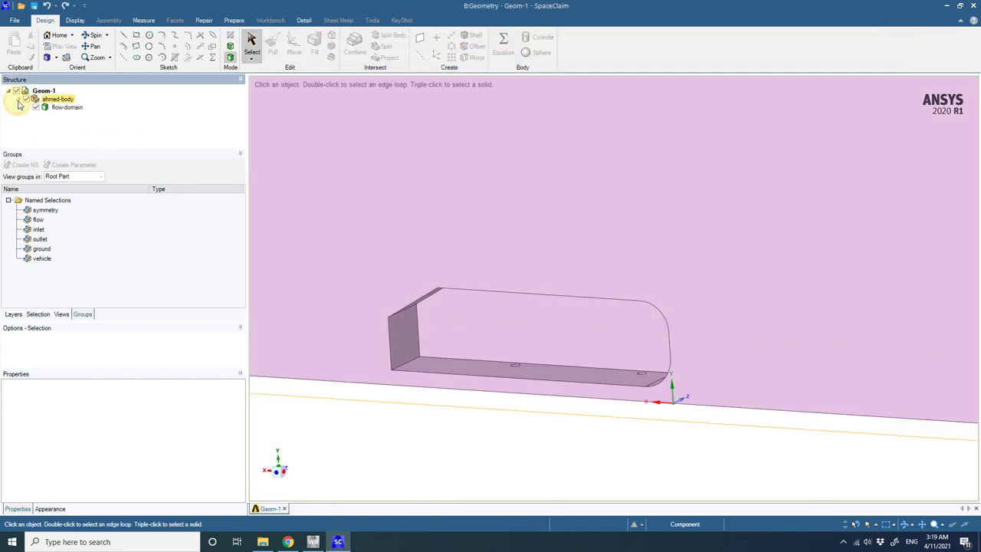
click(42, 259)
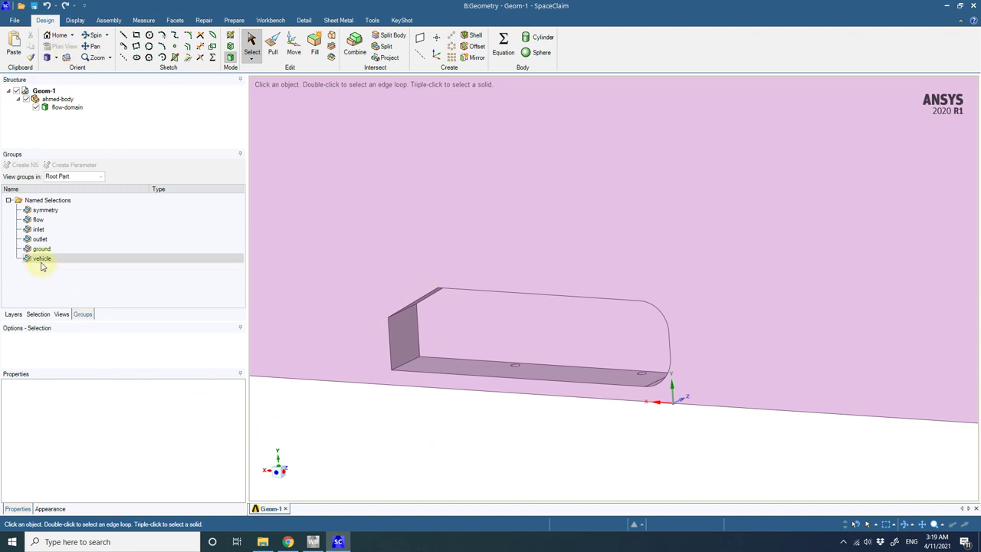
Save the geometry as ahmed-body in the ahmed body folder, overwriting the existing file, and close SpaceClaim.
click(16, 21)
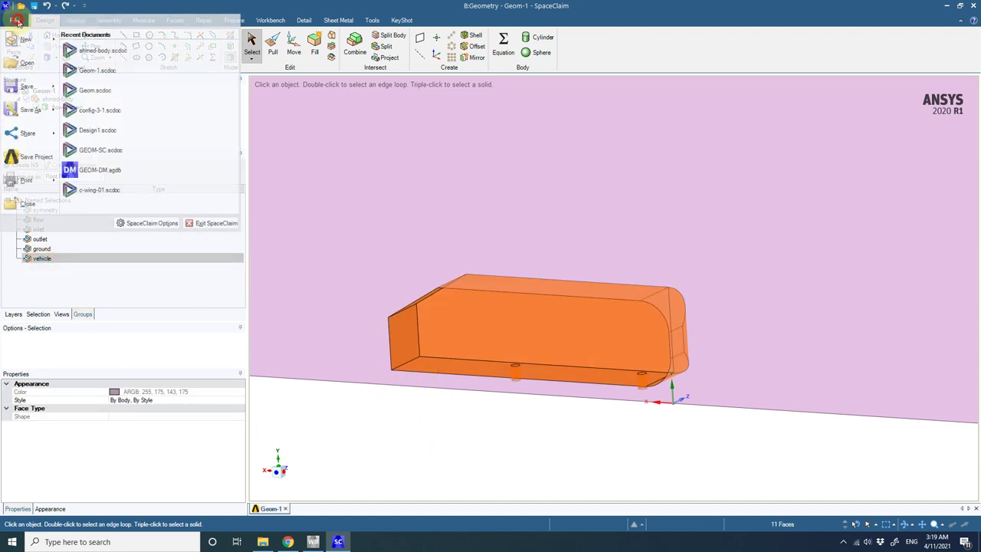
click(28, 116)
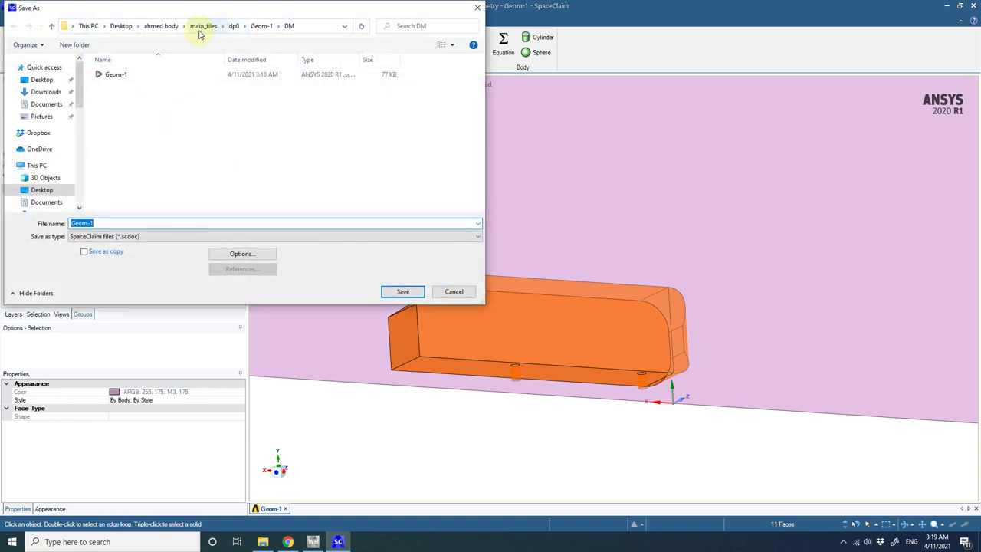
click(164, 27)
click(136, 97)
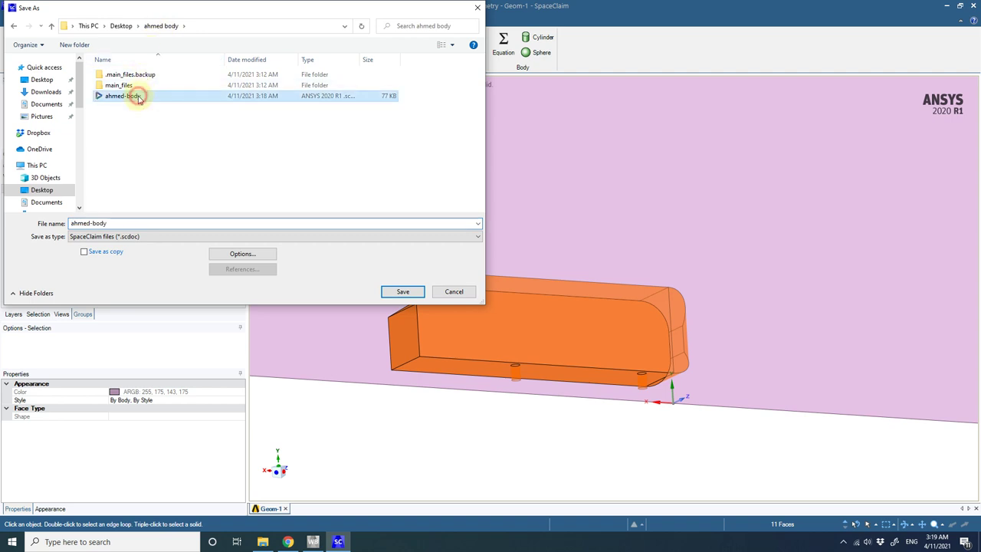
click(387, 295)
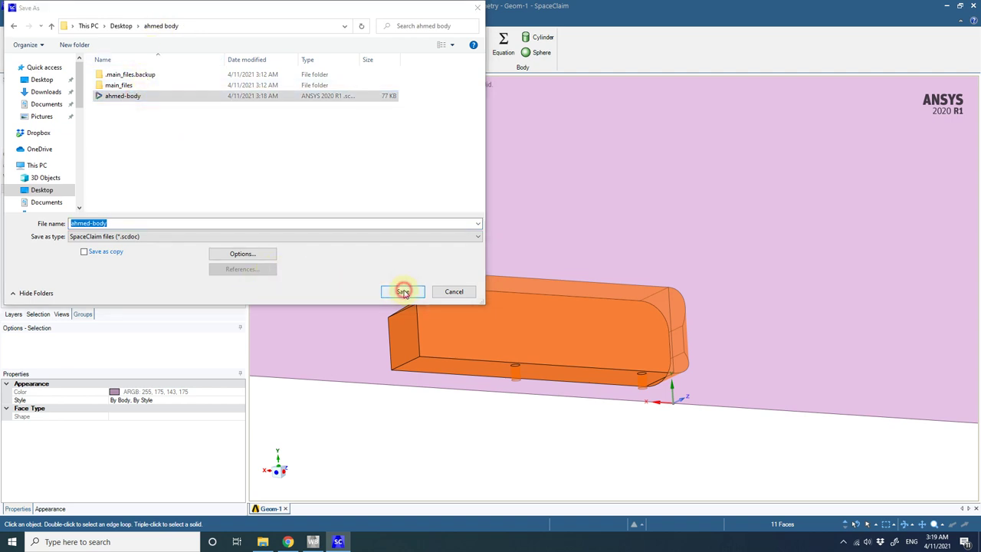
click(495, 304)
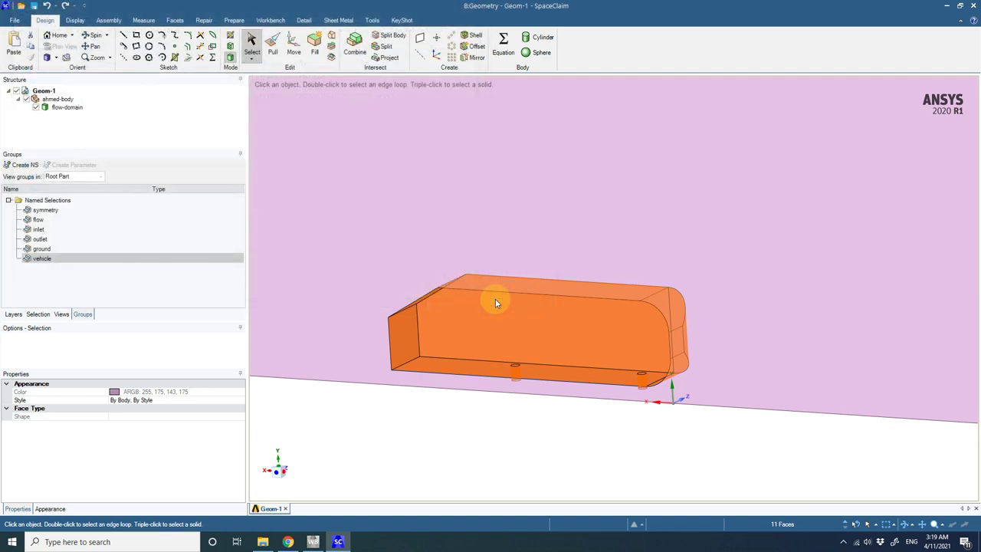
click(528, 147)
key(Escape)
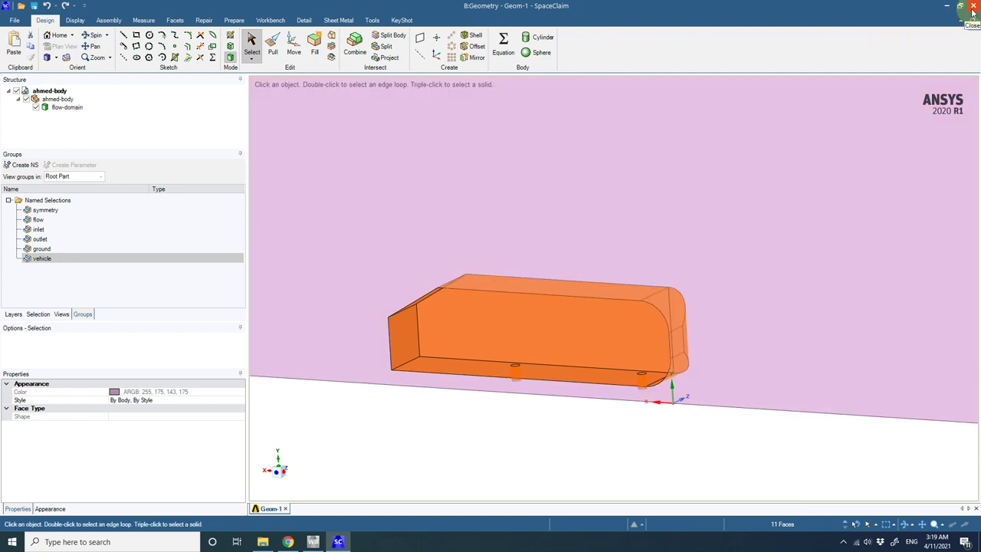
click(971, 9)
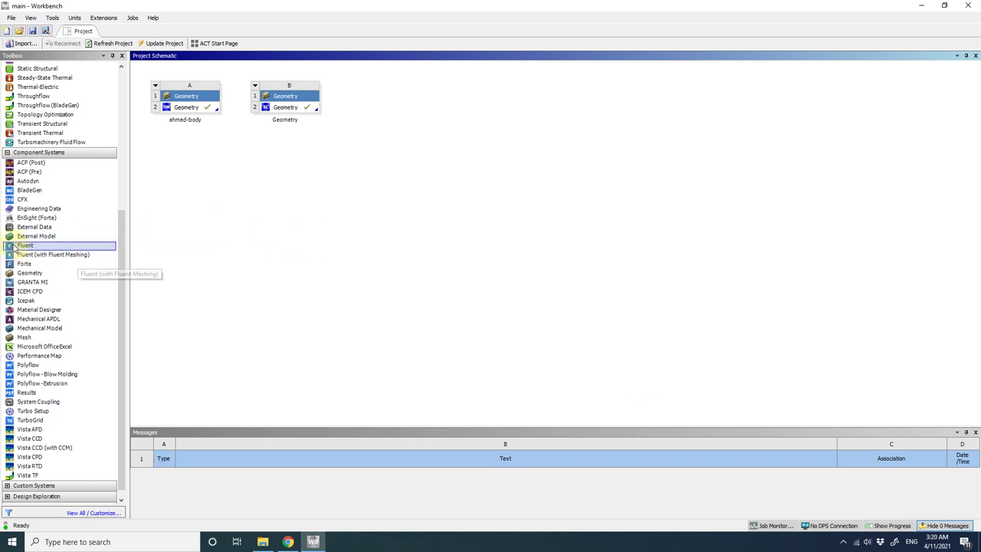
Add a Fluent (with Fluent Meshing) component system to the project schematic beside system B.
click(53, 255)
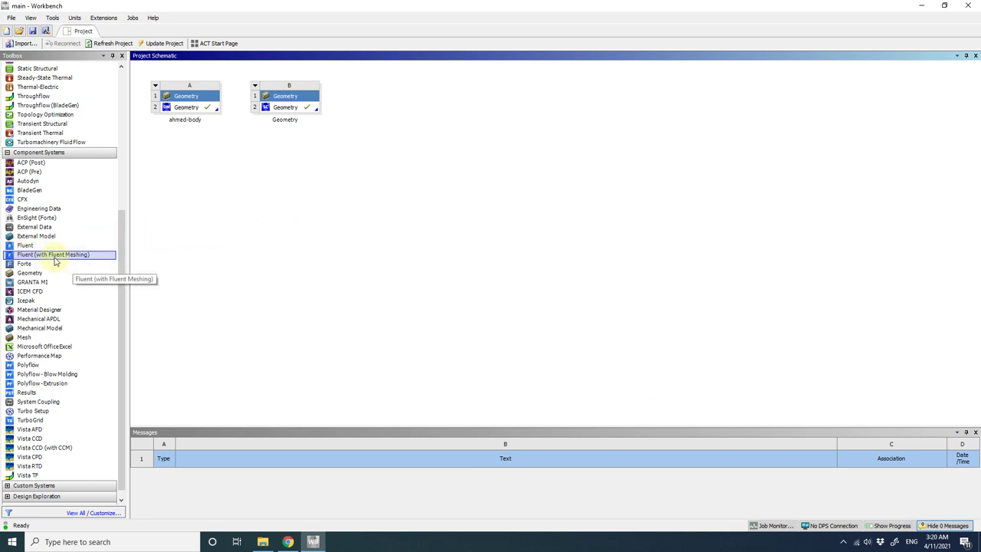
drag(55, 261, 392, 103)
click(558, 127)
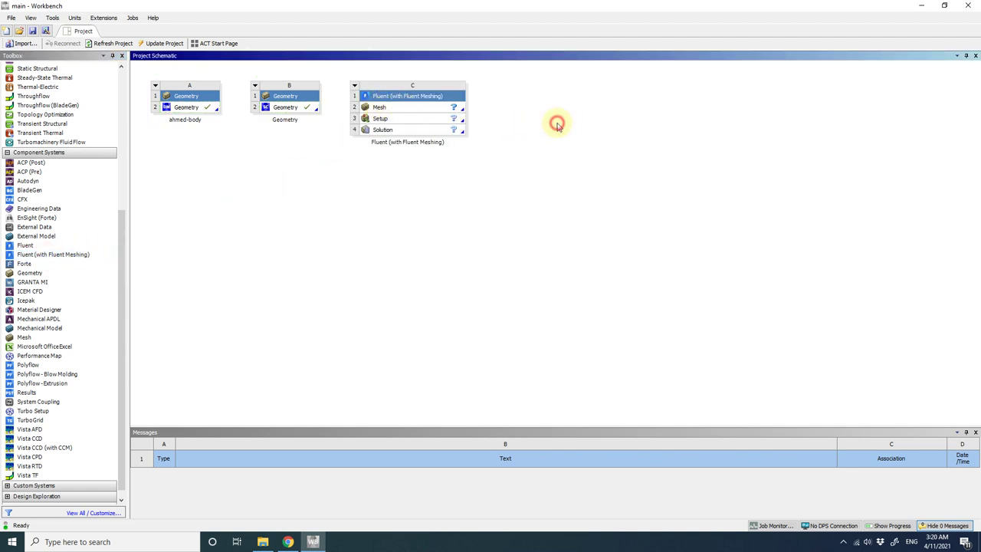
Launch Fluent from the Mesh cell of system C with double precision and the desired number of meshing processes.
click(431, 114)
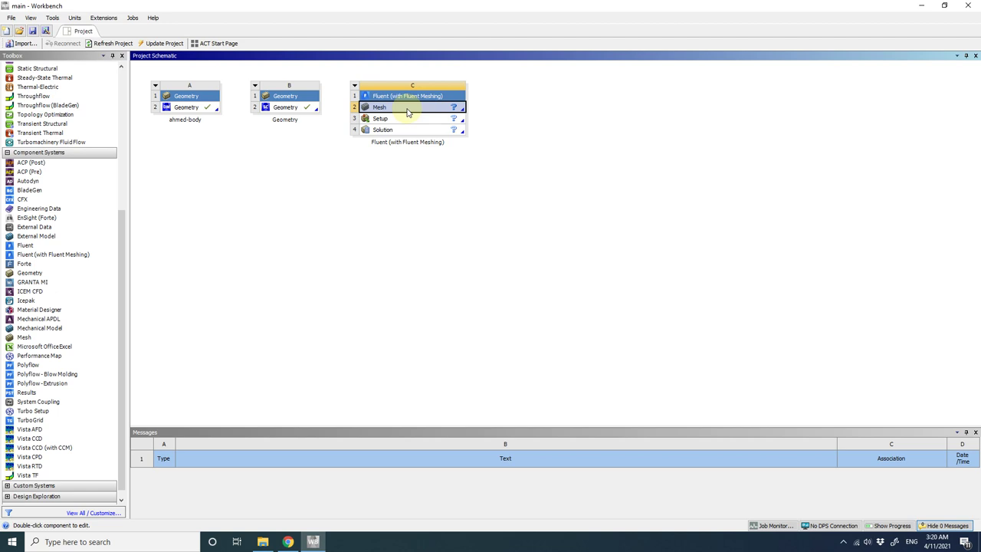
double_click(408, 109)
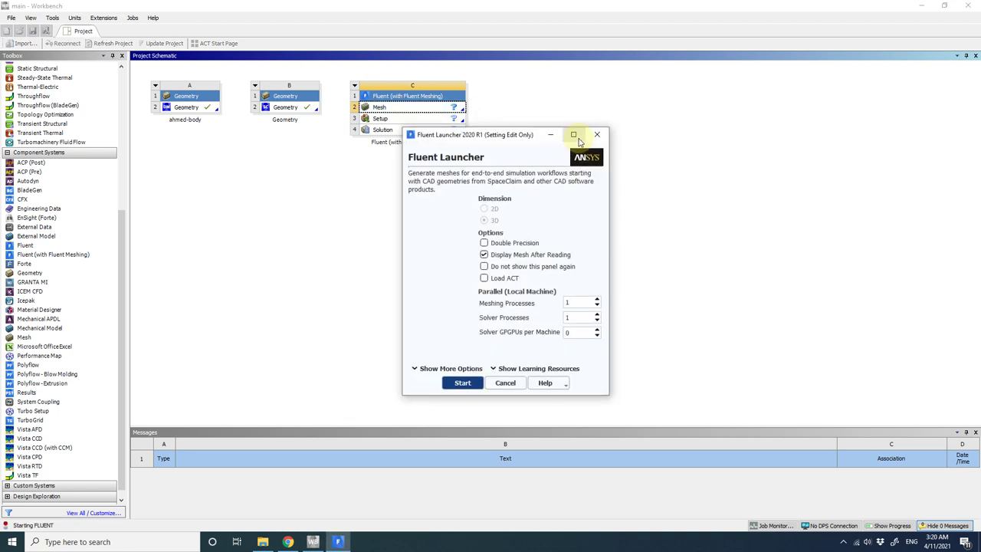
click(499, 244)
double_click(570, 304)
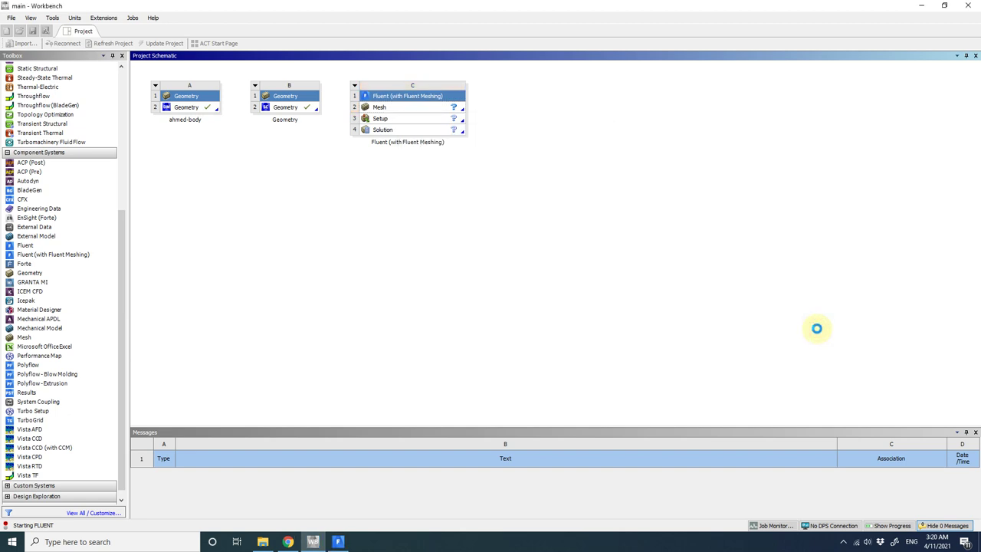
click(338, 542)
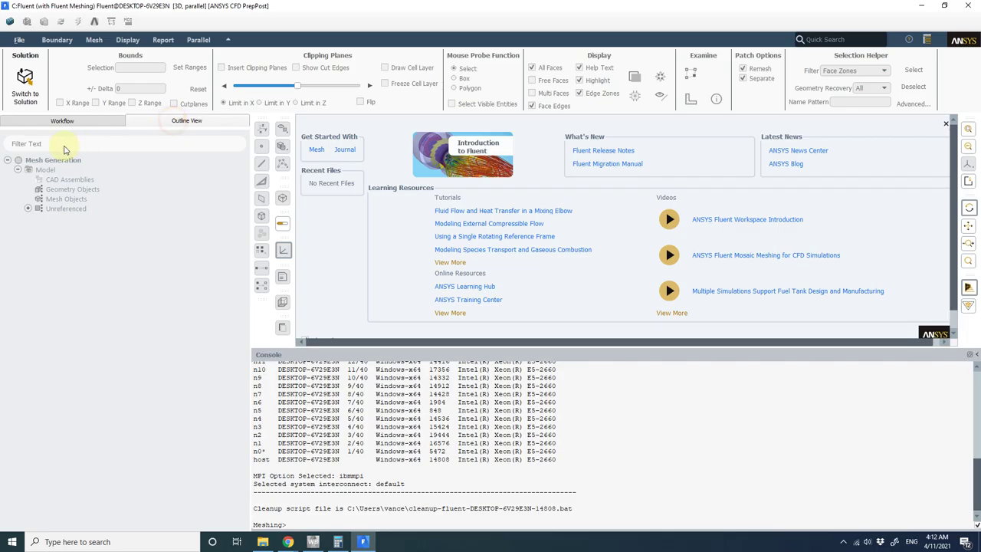
click(21, 40)
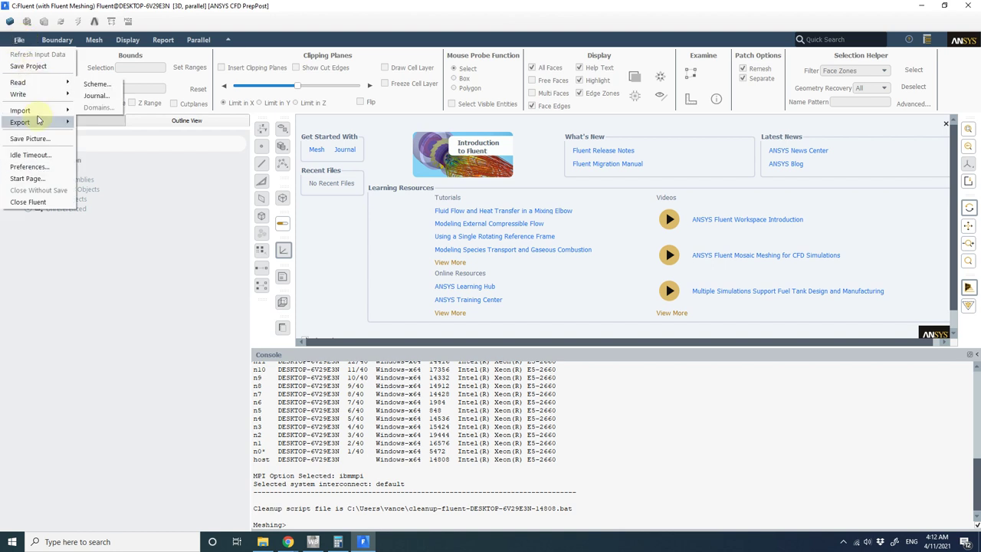
mouse_move(38, 110)
click(89, 112)
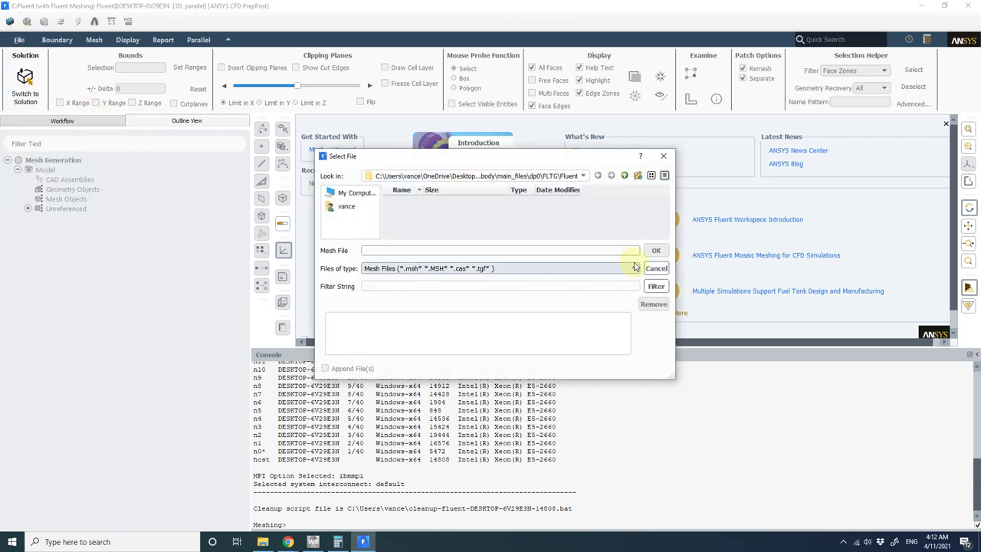
click(662, 157)
Import the CAD file ahmed-body.scdoc from the ahmed body folder in mm with CAD Faceting tessellation.
click(18, 41)
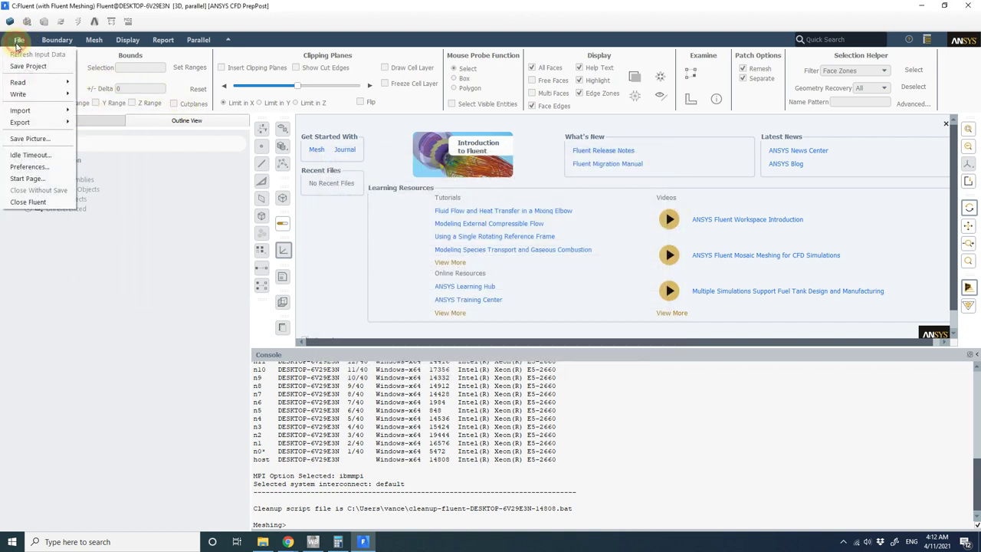
mouse_move(40, 110)
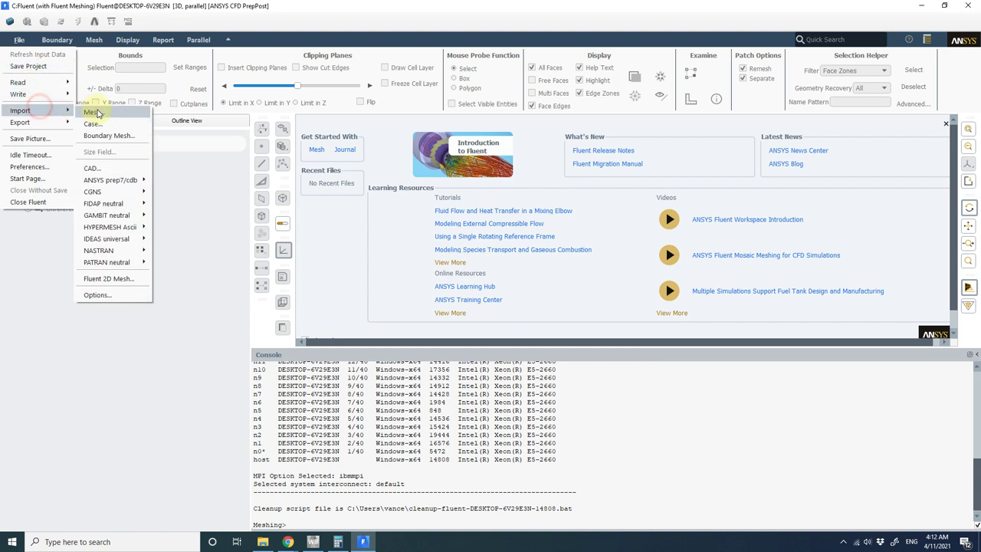
click(106, 170)
click(396, 304)
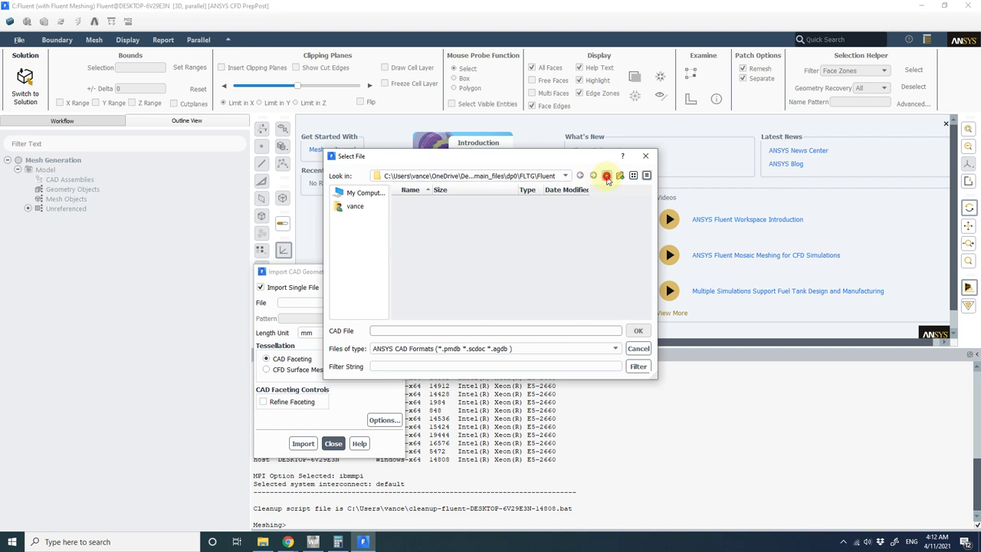
click(605, 177)
click(605, 177)
click(605, 177)
click(606, 177)
click(459, 229)
click(638, 332)
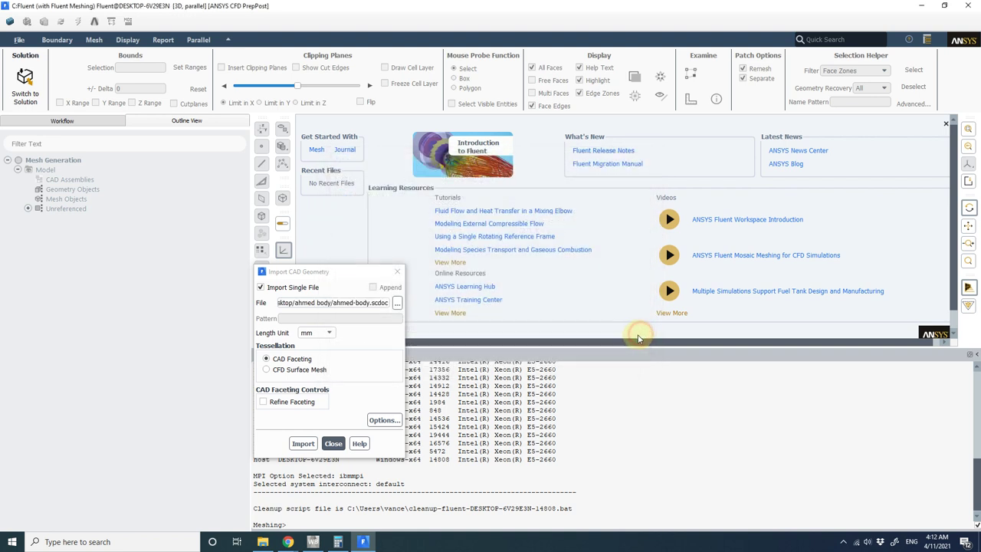
click(303, 443)
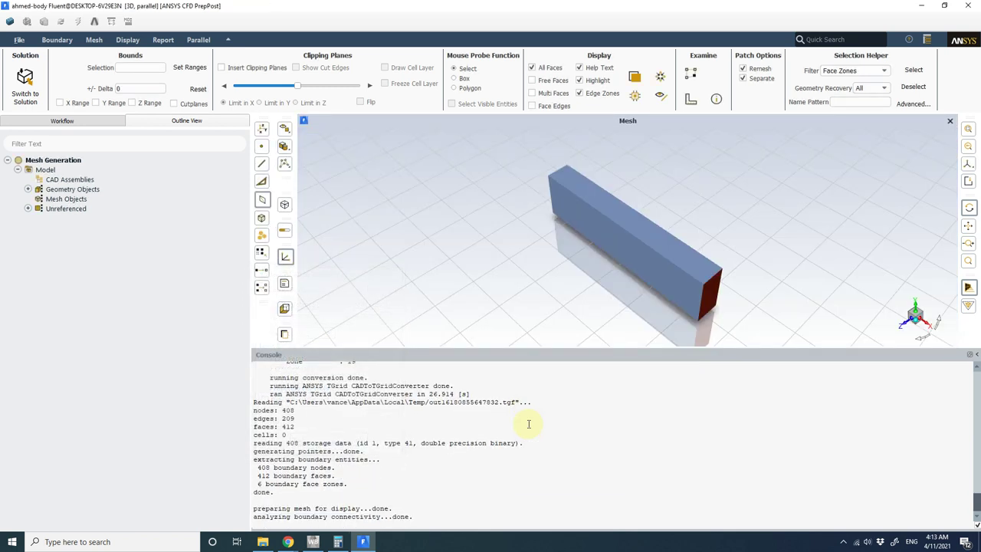
Open Scoped Sizing for the model and apply a global minimum size of 2.
right_click(45, 169)
mouse_move(77, 193)
click(157, 194)
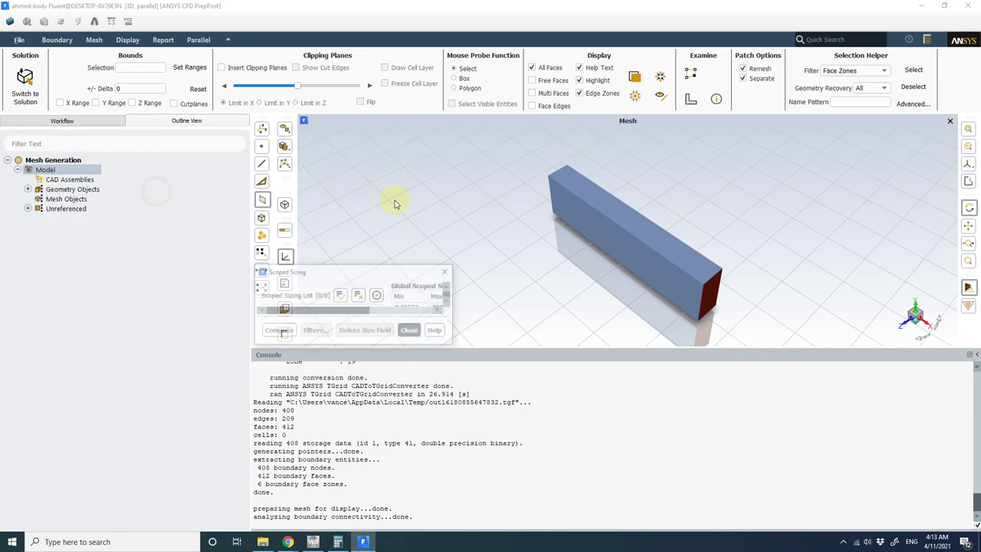
double_click(496, 181)
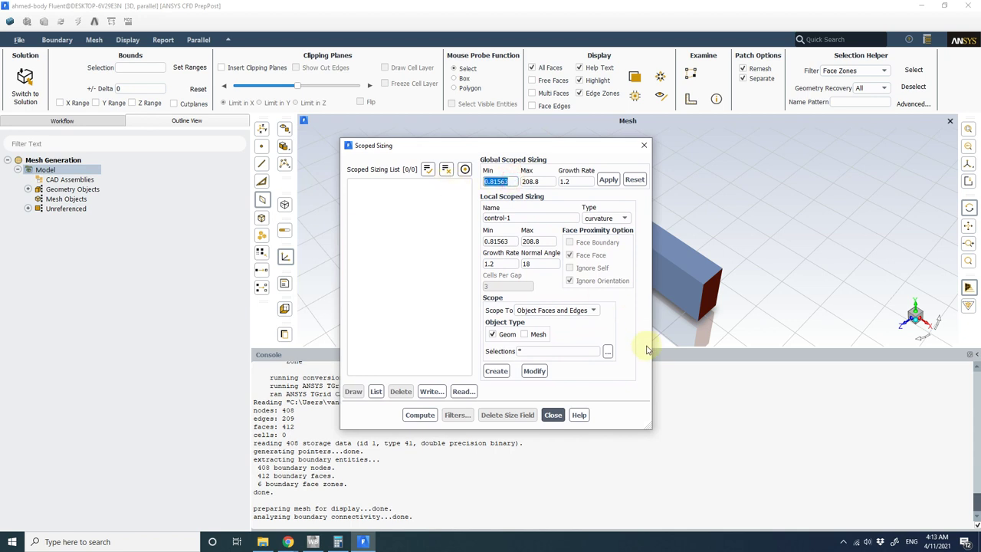
text(2)
click(607, 180)
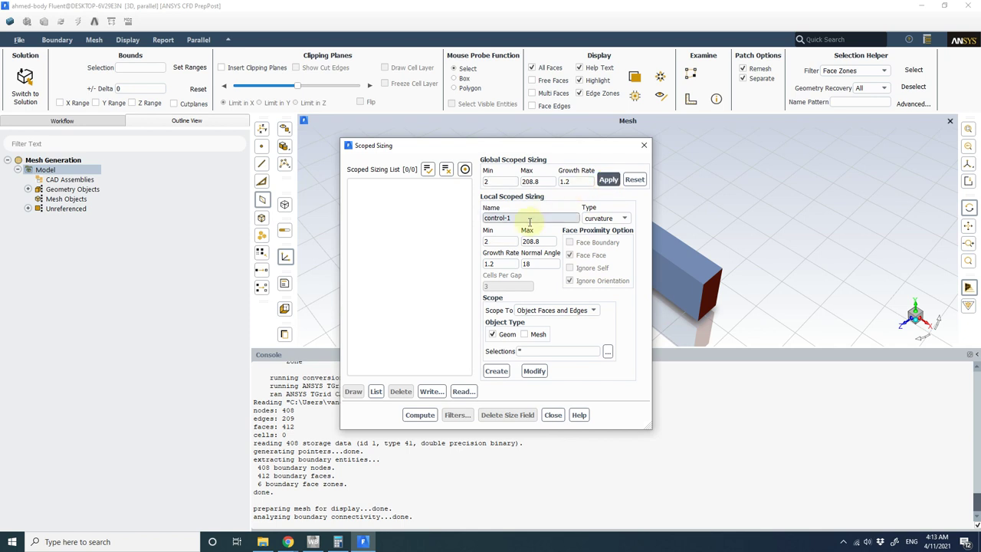
Name the local curvature sizing surface-vehicle and set its maximum size to 15 and normal angle to 12.
text(surface-vehicle)
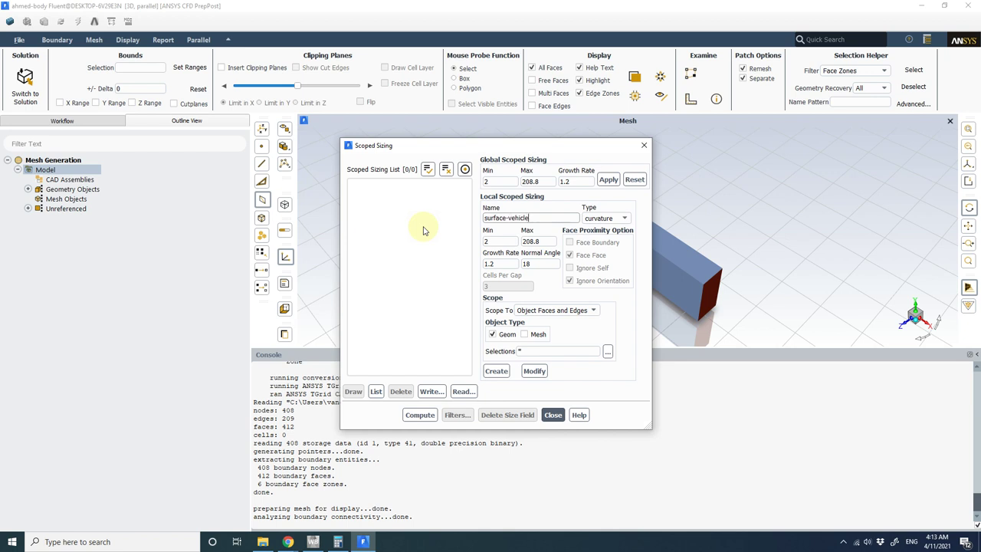
drag(536, 241, 509, 243)
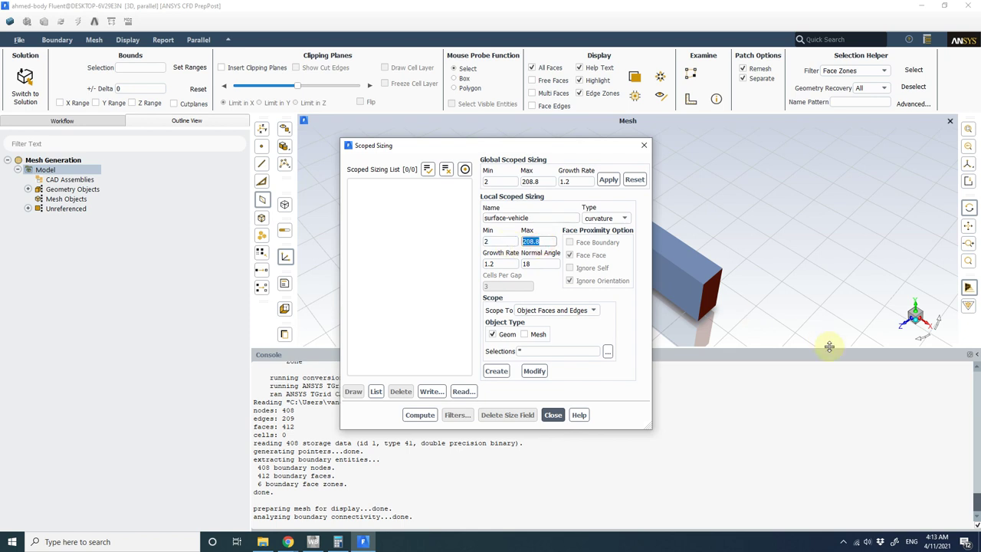
text(20)
drag(546, 264, 524, 264)
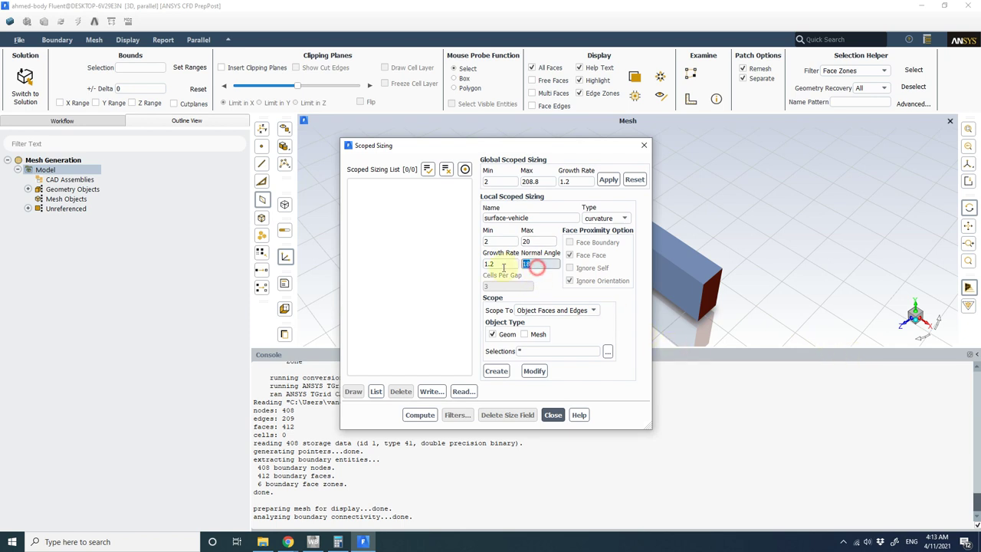
click(534, 242)
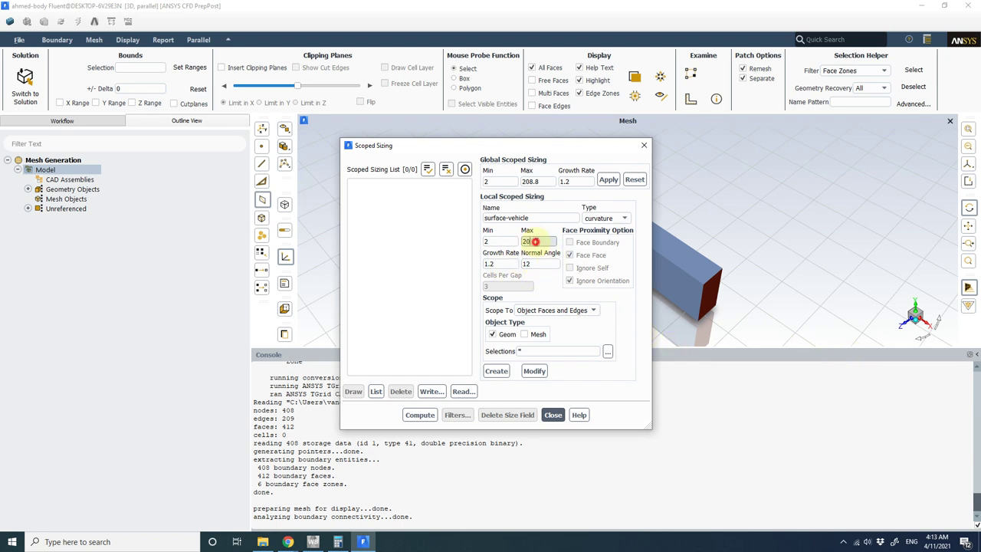
double_click(536, 241)
text(15)
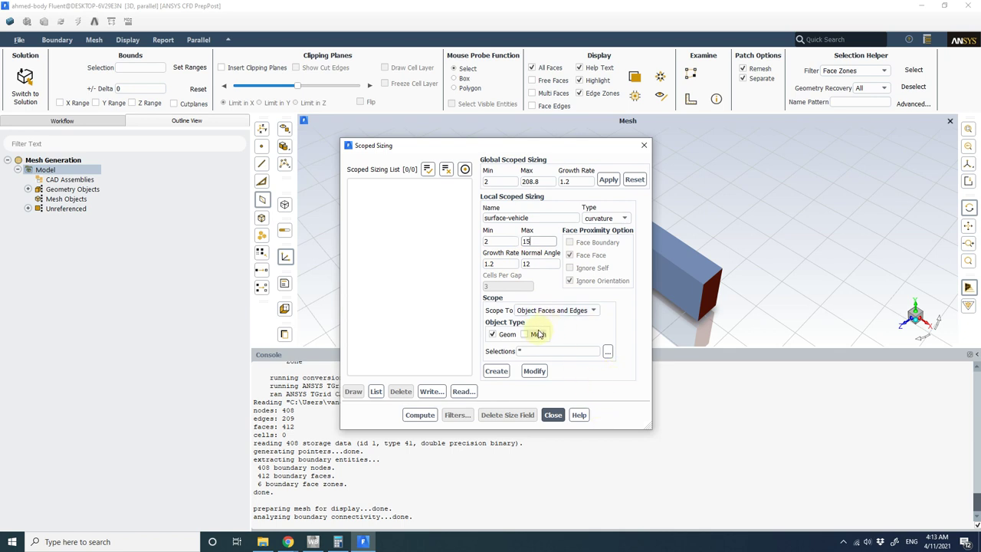
Scope the surface-vehicle sizing to Face Zone and select only the vehicle zone.
click(565, 310)
click(550, 353)
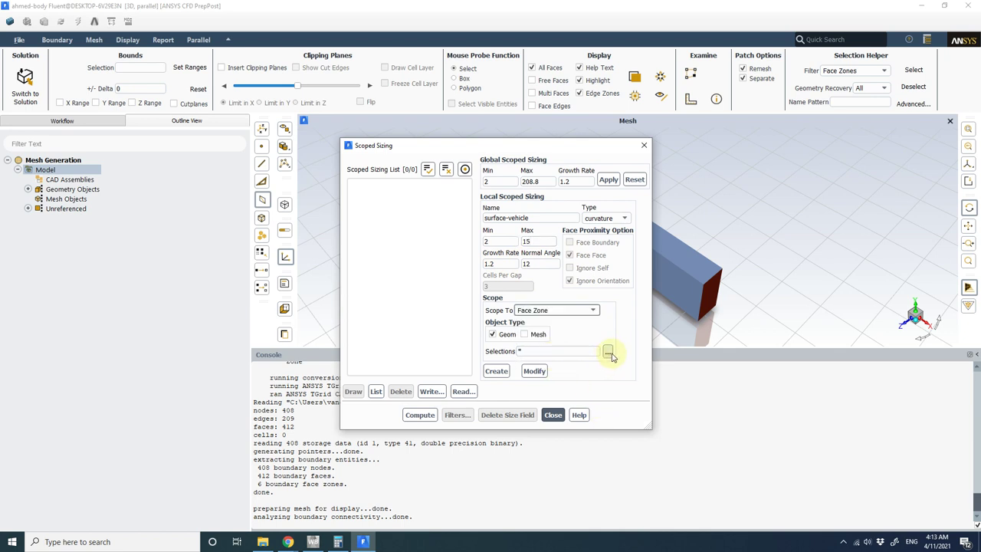
click(607, 351)
click(372, 295)
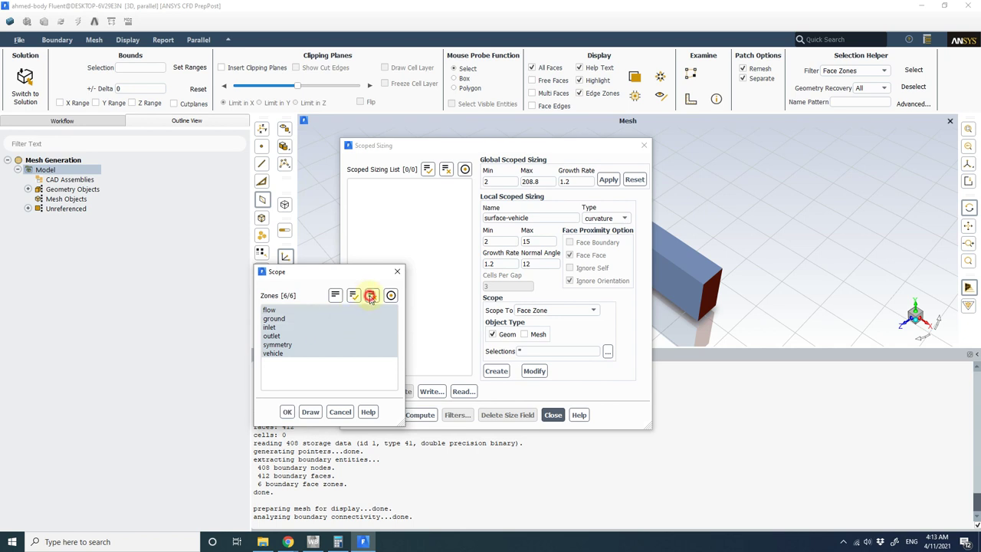
click(297, 353)
click(286, 412)
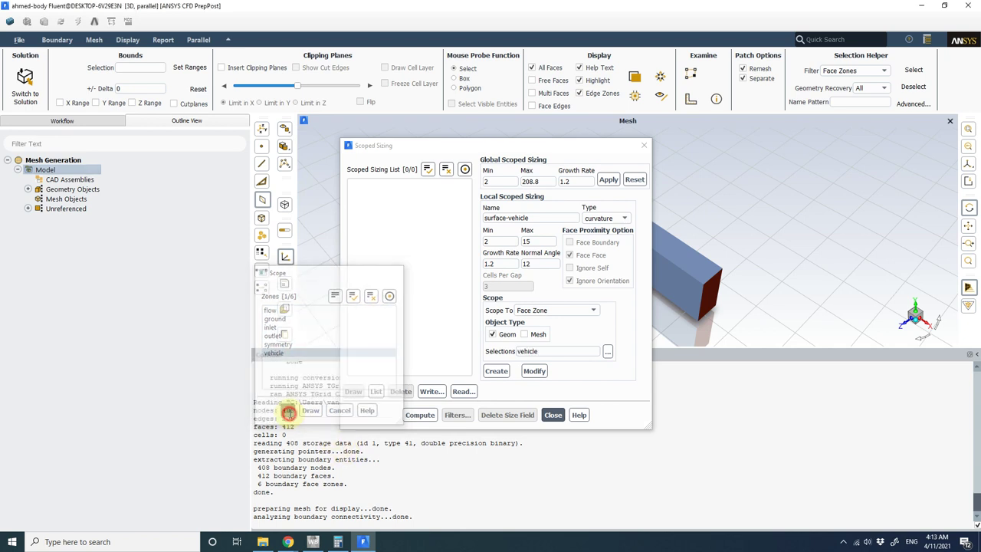
Change the surface-vehicle sizing's maximum size to 10 and create the control.
double_click(538, 240)
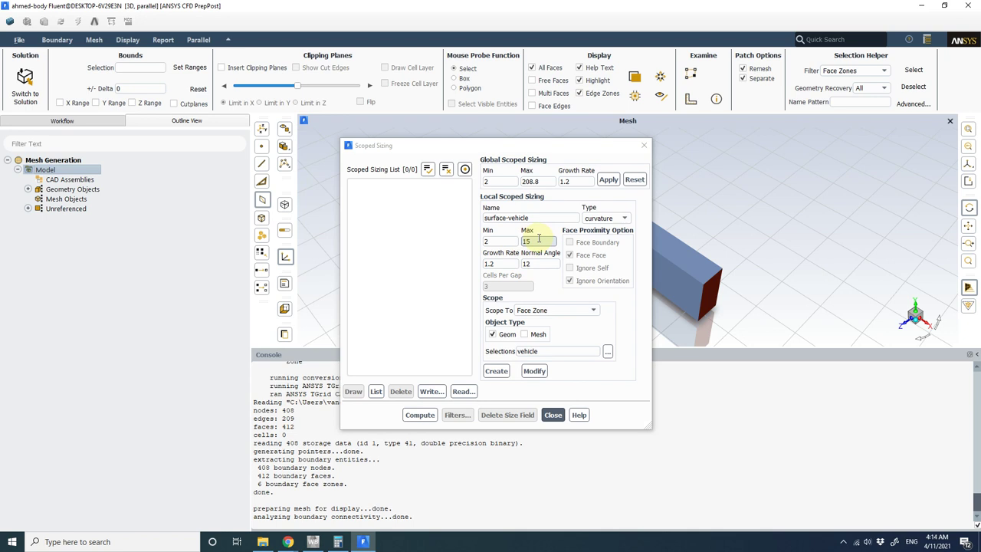
click(534, 241)
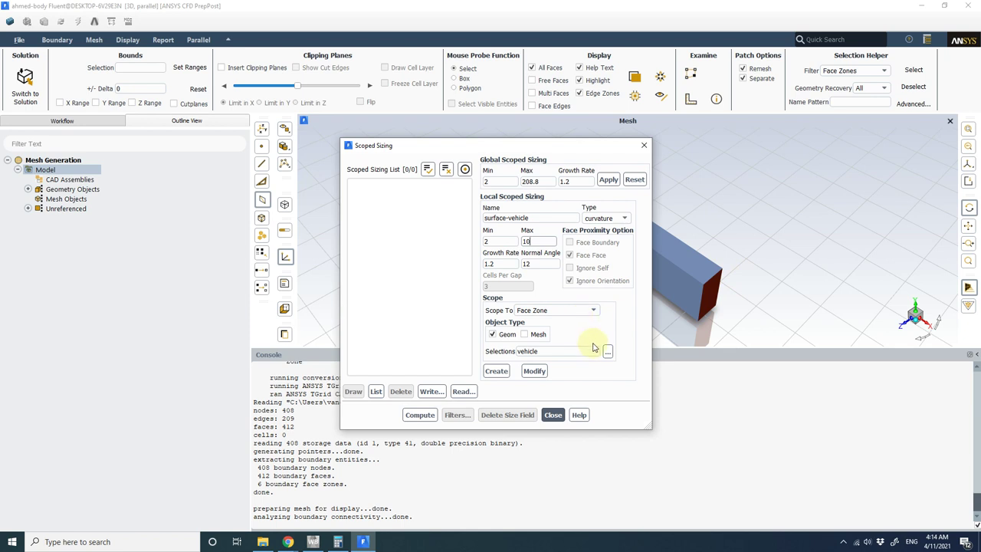
click(507, 378)
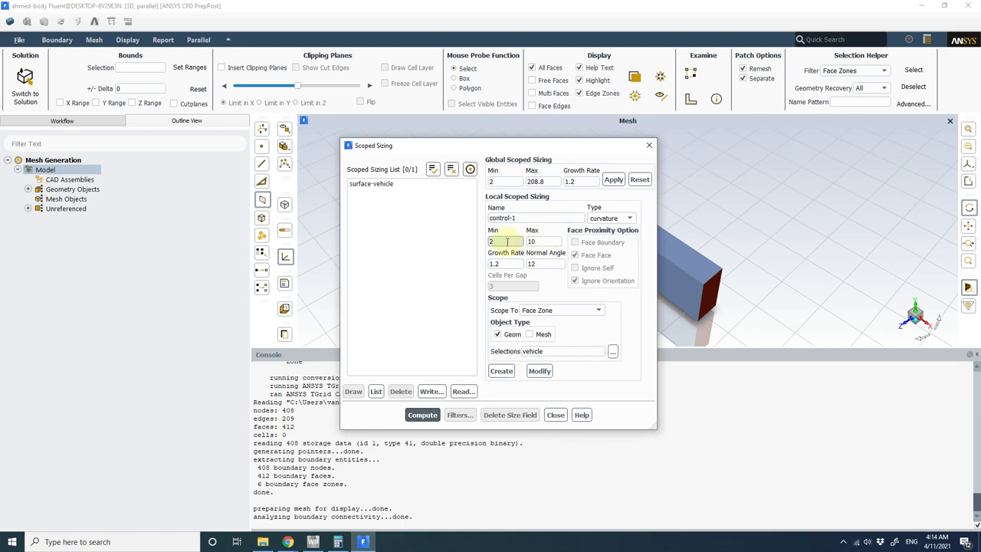
Name the new local scoped sizing prox-vehicle and set its type to proximity.
double_click(542, 215)
text(pr)
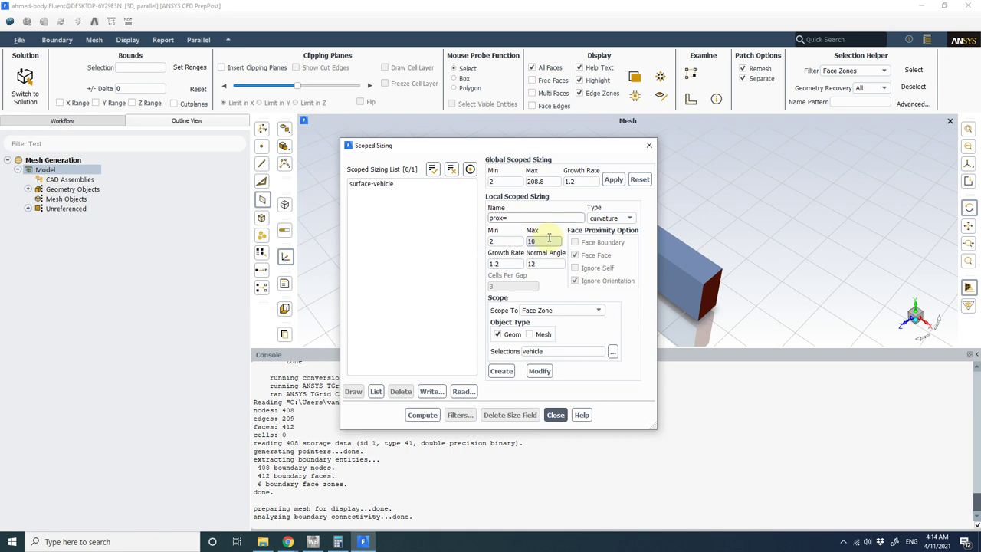
text(ox-vehicle)
click(612, 219)
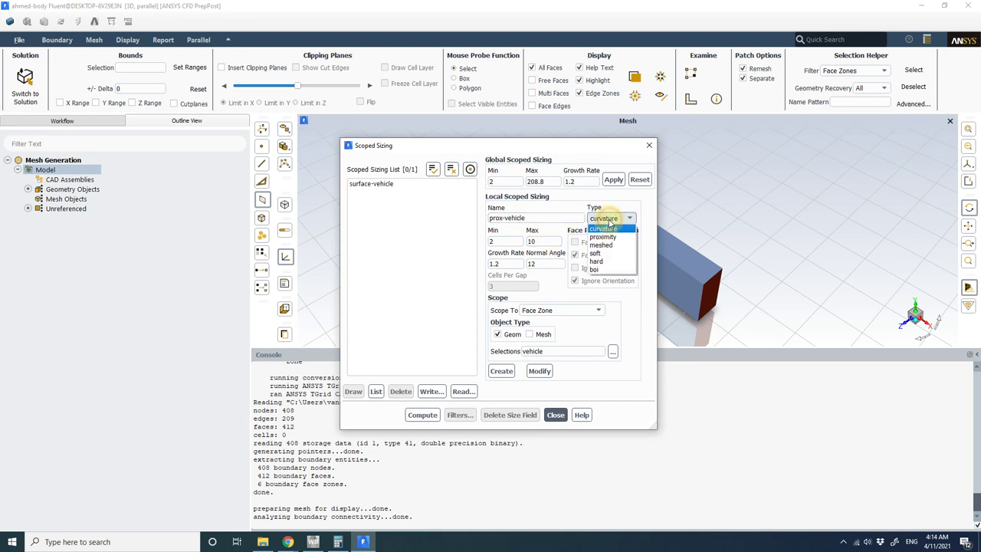
click(604, 236)
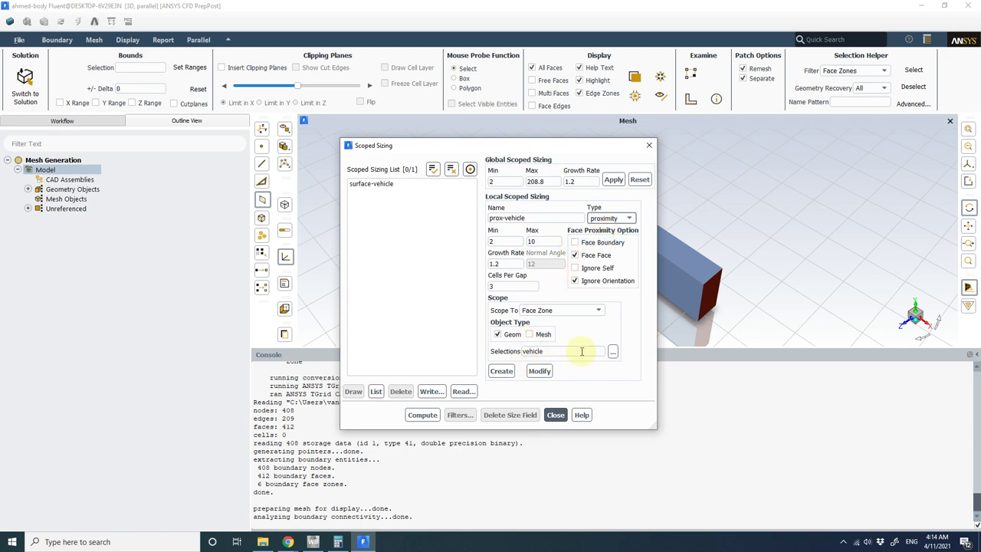
Scope prox-vehicle to Edge Zone with only vehicle:feature selected and create the control.
click(586, 316)
click(571, 353)
click(611, 353)
click(372, 295)
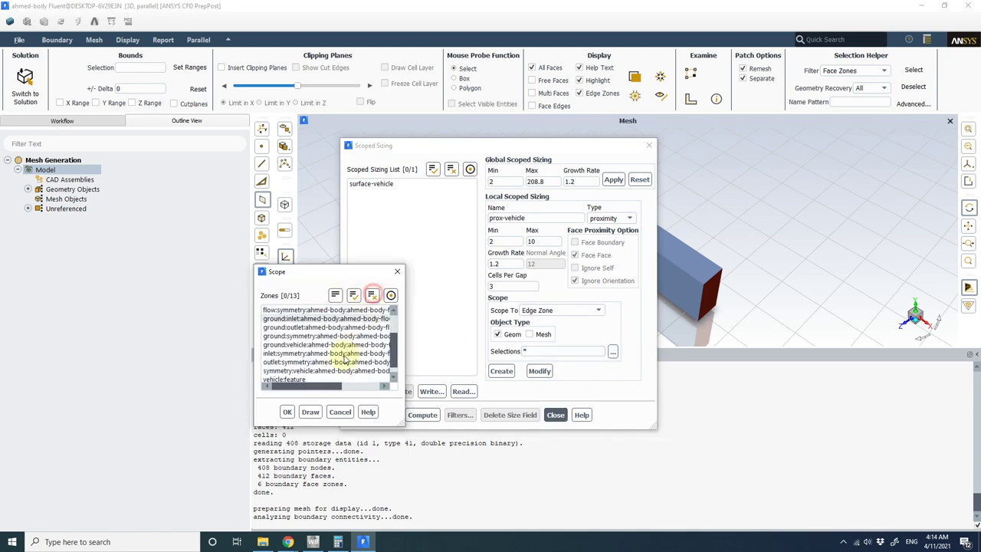
click(295, 379)
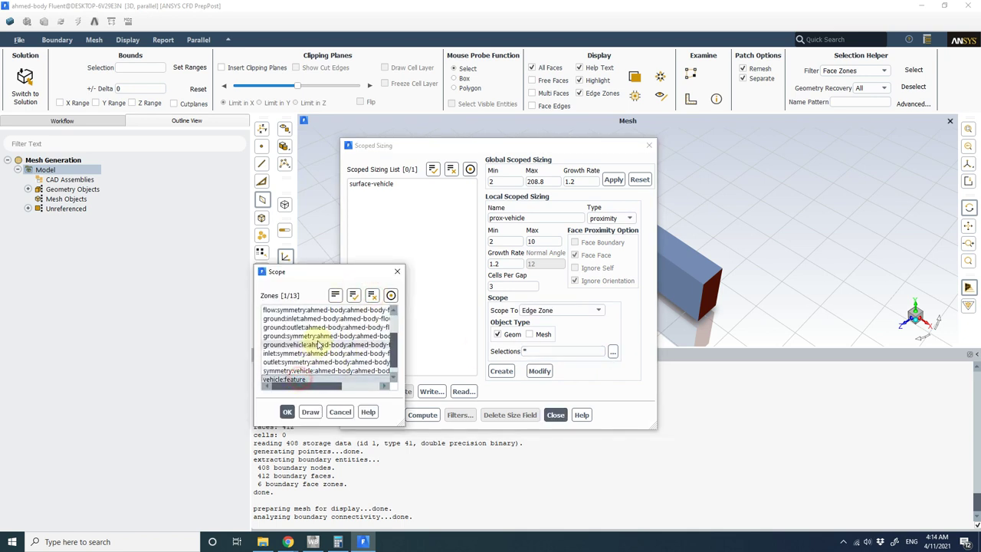
click(287, 412)
click(500, 374)
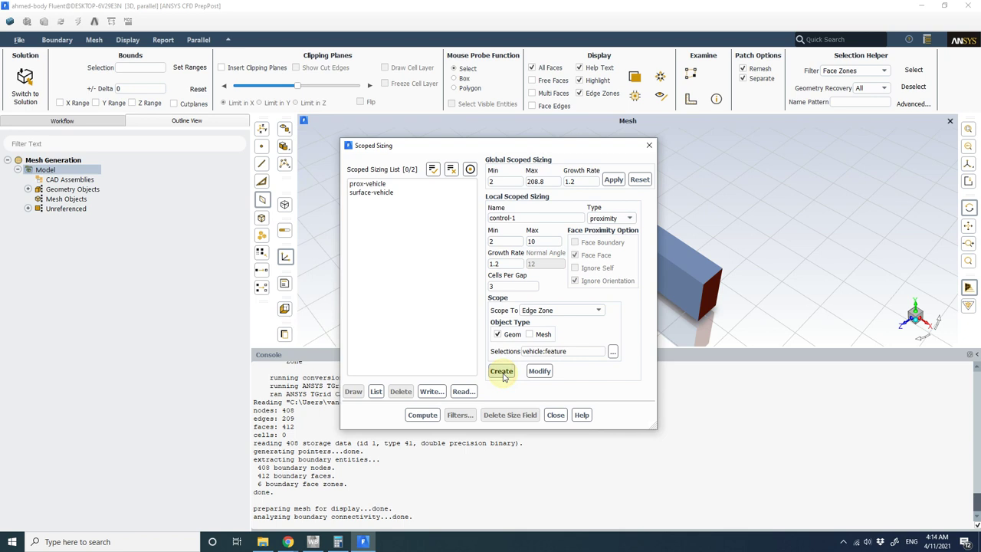
Compute the size field from the scoped sizings and remesh the flow-domain geometry object with the Individually target.
click(427, 417)
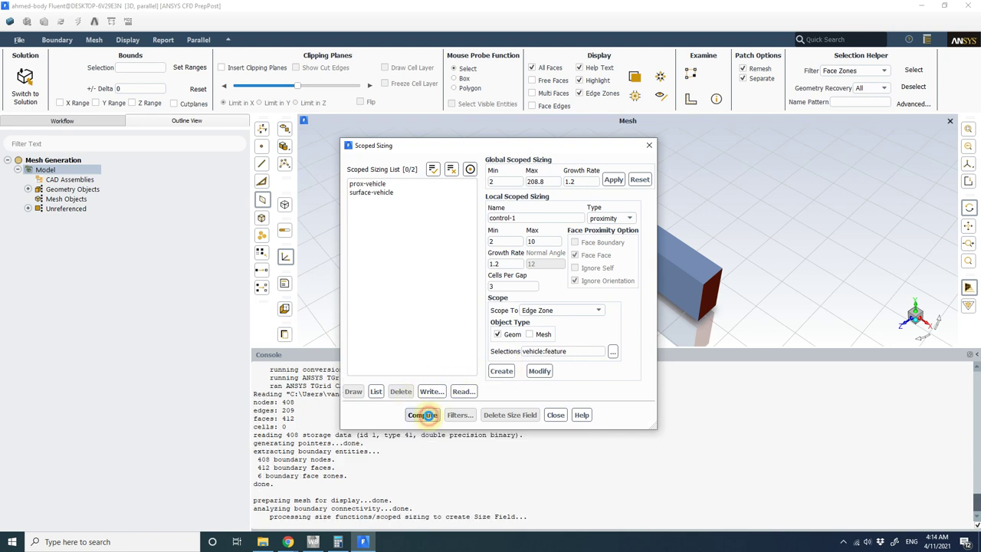
click(555, 415)
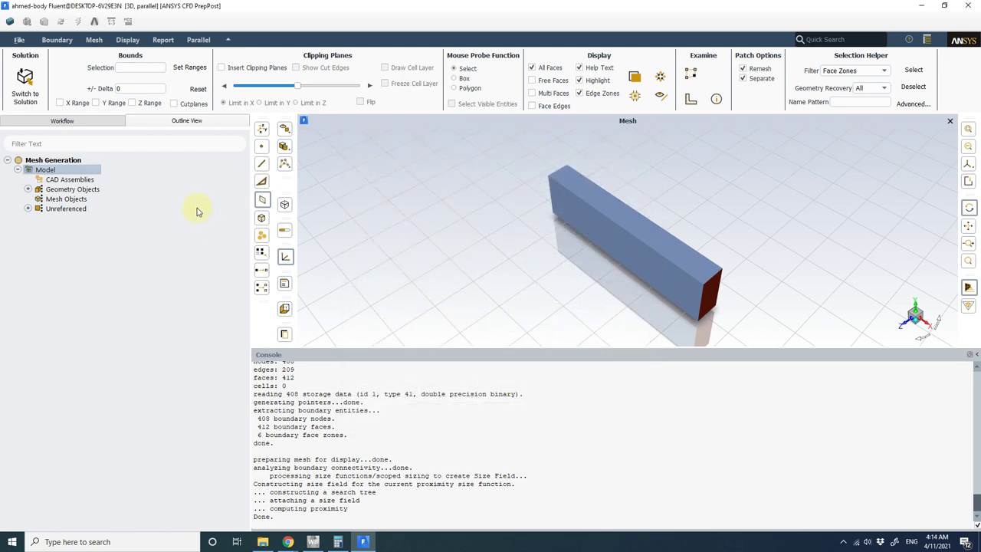
click(28, 188)
right_click(80, 199)
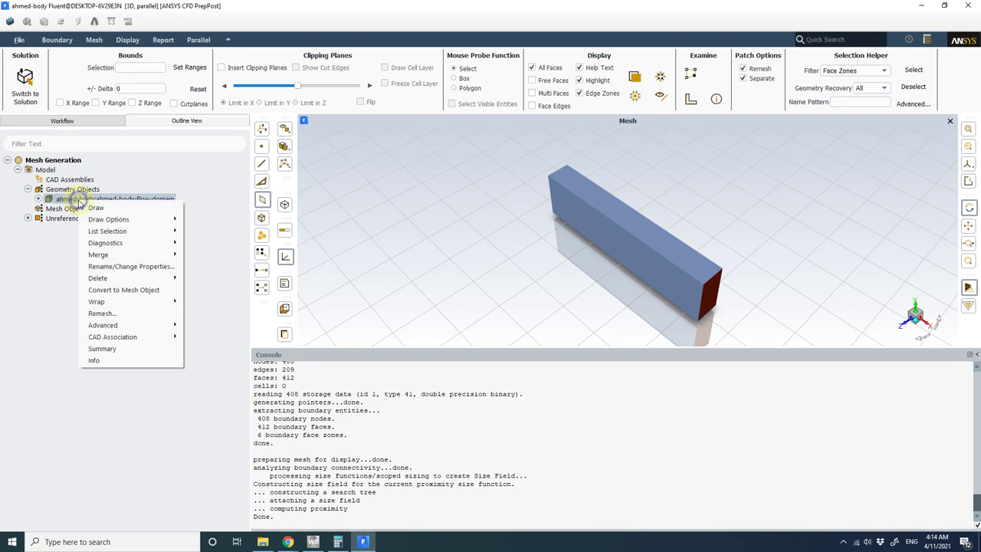
click(122, 314)
click(272, 298)
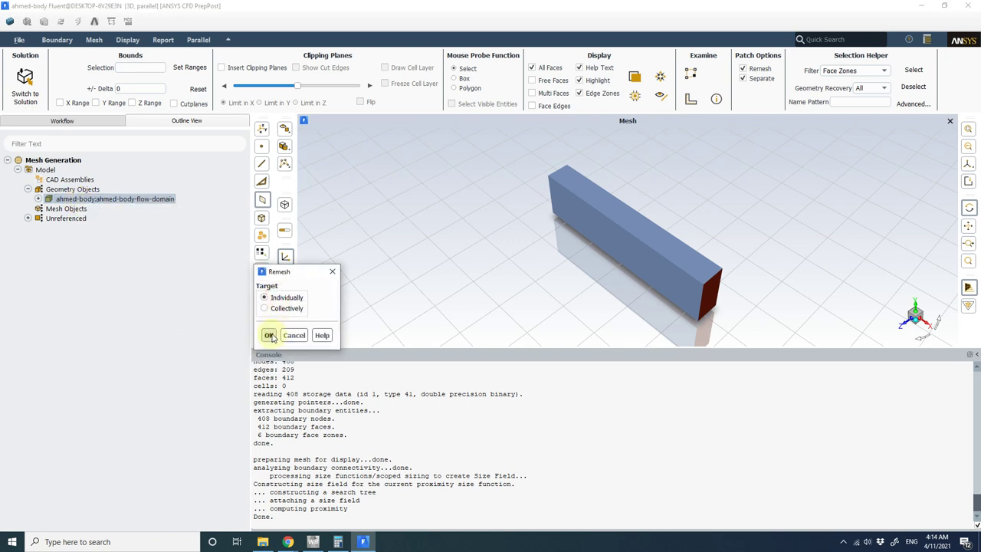
click(270, 333)
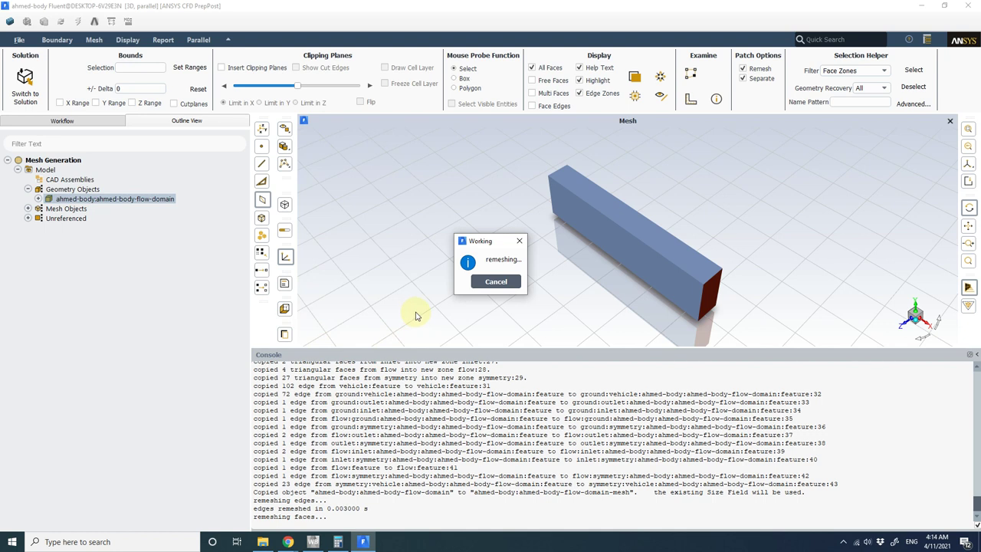
Display face edges, multi faces and free faces, and inspect the surface mesh around the vehicle.
click(532, 105)
click(532, 92)
click(532, 80)
drag(653, 286, 509, 247)
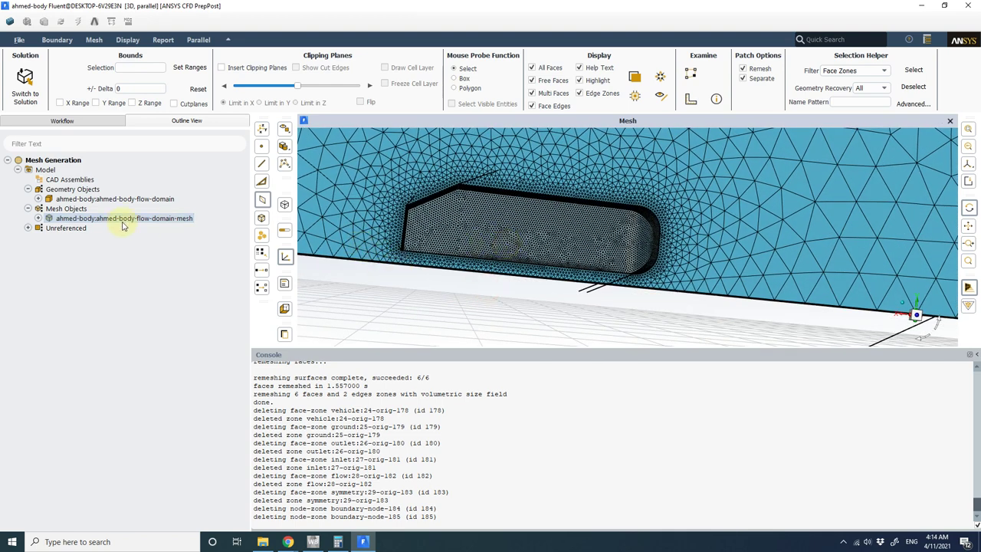
click(39, 218)
right_click(69, 220)
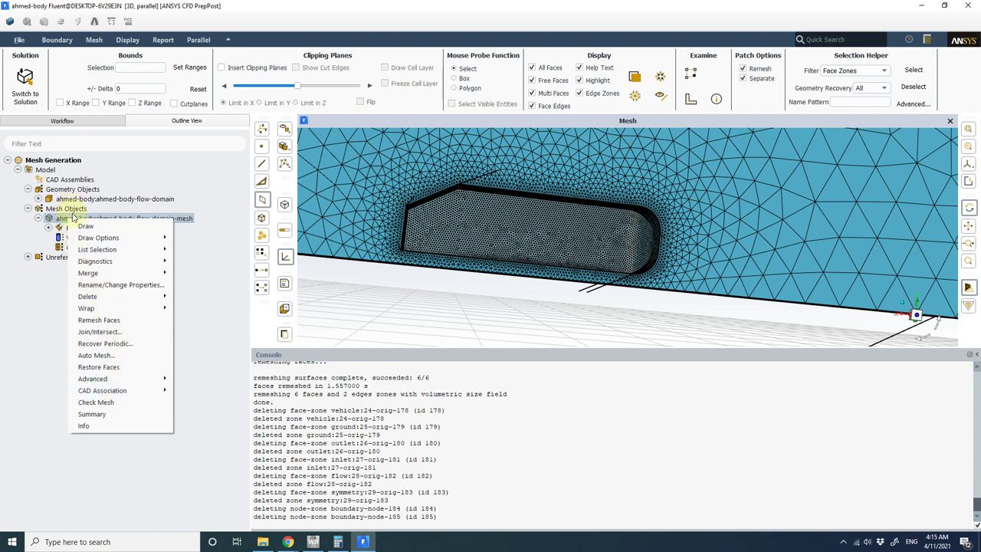
Export the size field to the ahmed body folder under the file name sizefield-ahmedbody.
click(21, 42)
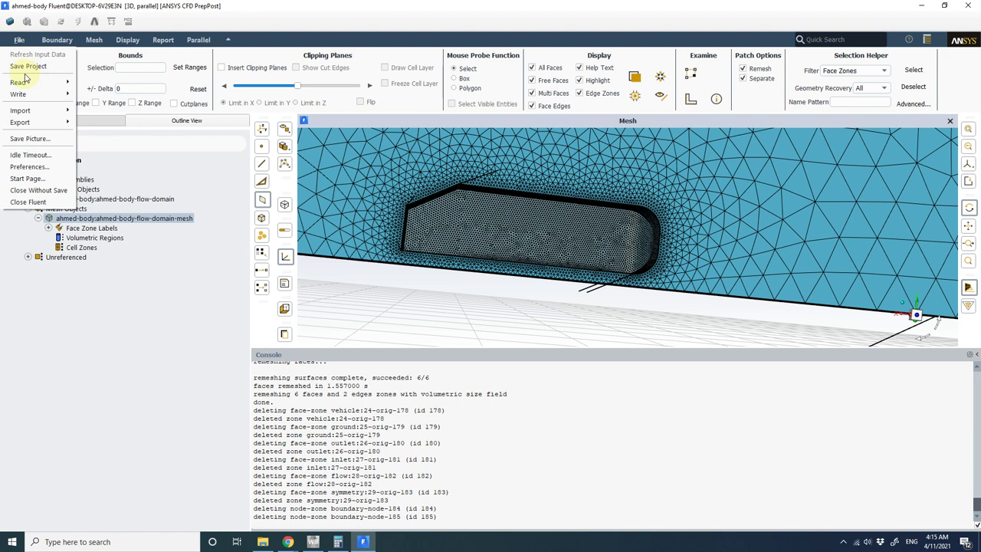
mouse_move(39, 112)
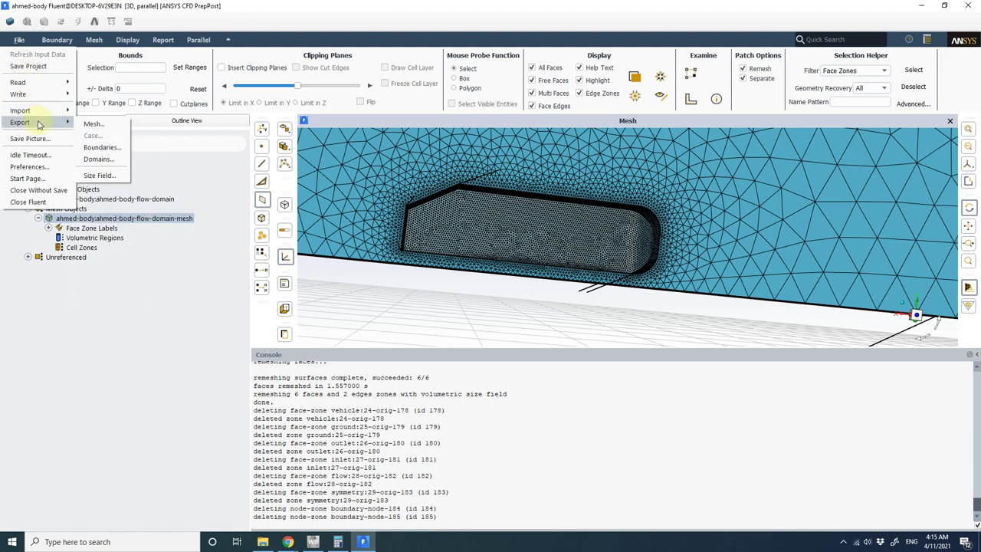
click(99, 174)
click(605, 176)
click(605, 175)
click(605, 175)
click(605, 175)
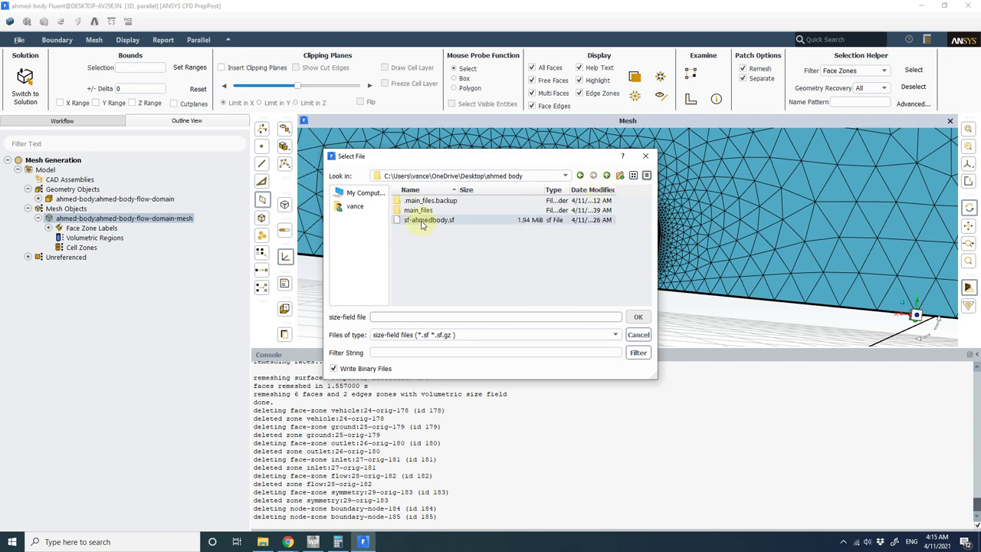
click(399, 317)
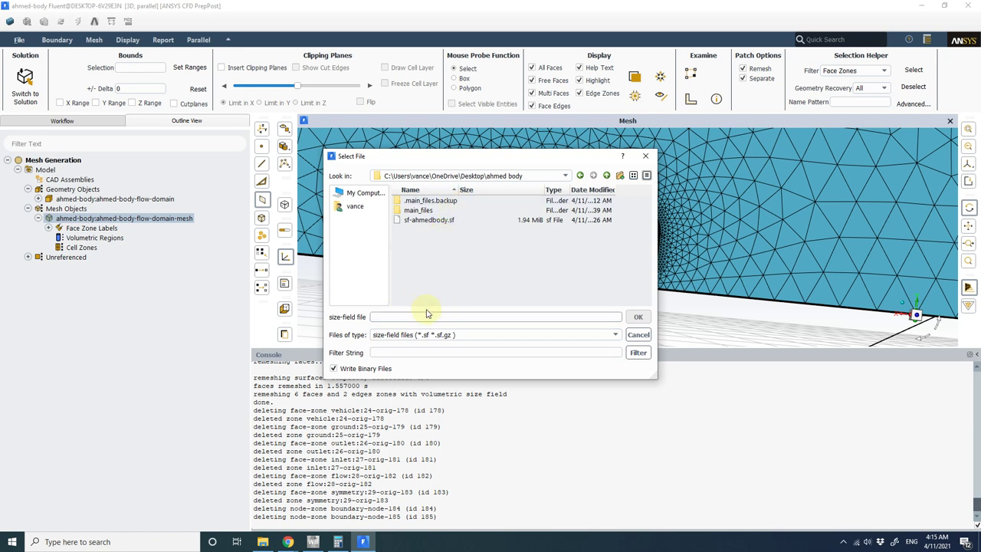
text(sizefield-ahmedbody)
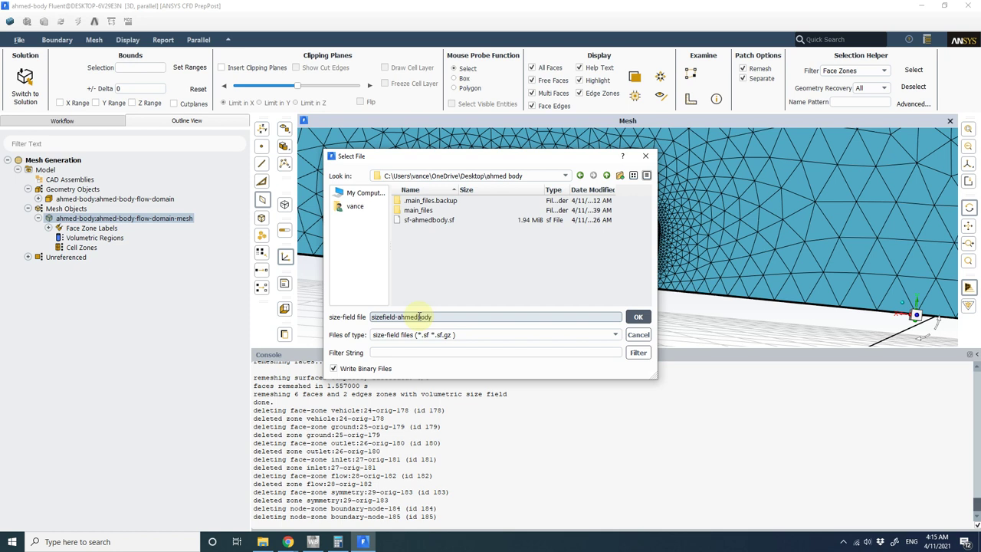
key(Return)
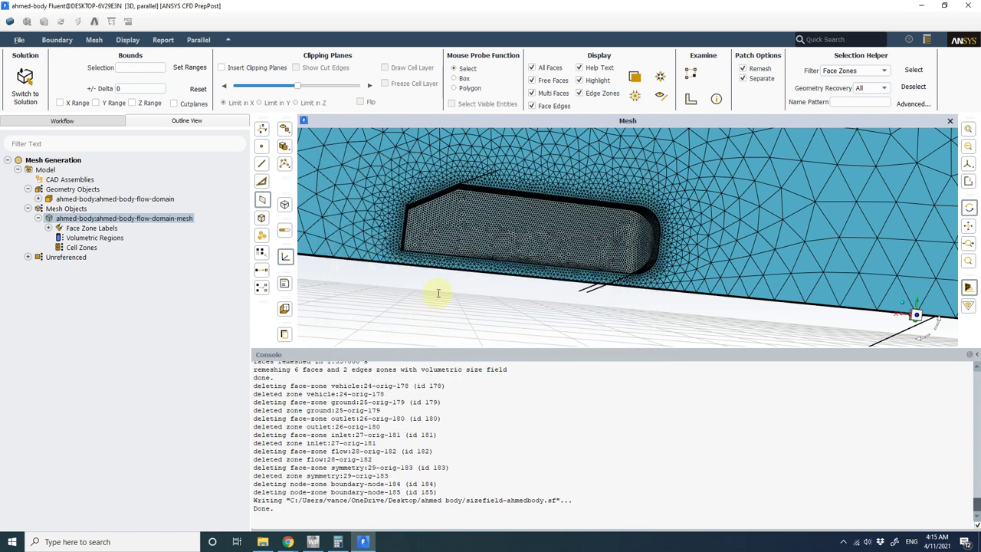
Start a CAD import of ahmed-body.scdoc with CFD Surface Mesh tessellation that uses a size field file.
click(19, 40)
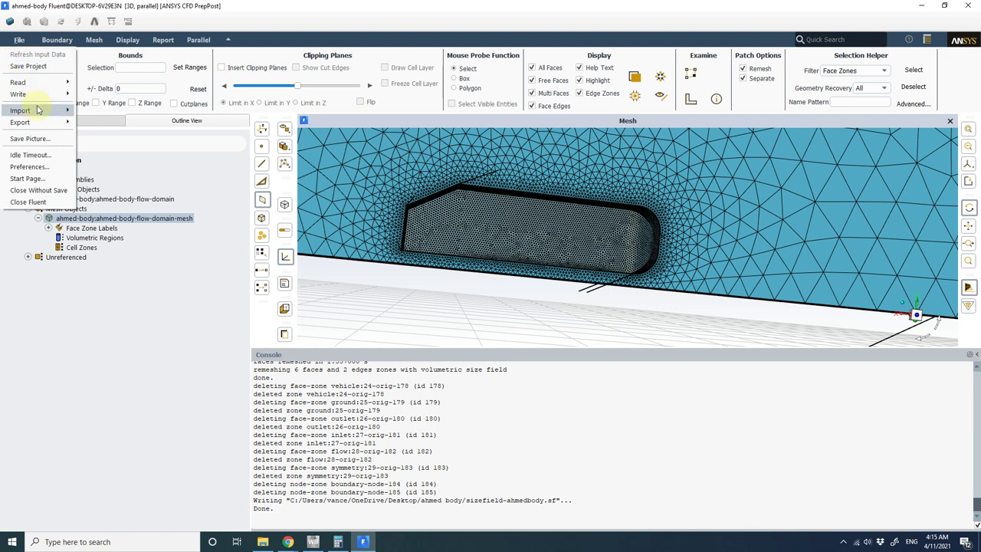
mouse_move(31, 111)
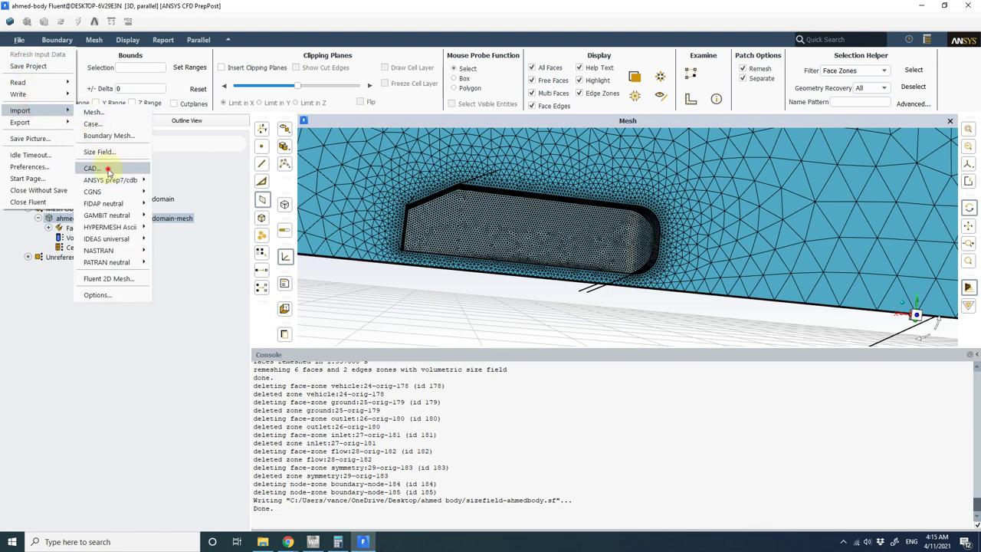
click(91, 168)
click(293, 370)
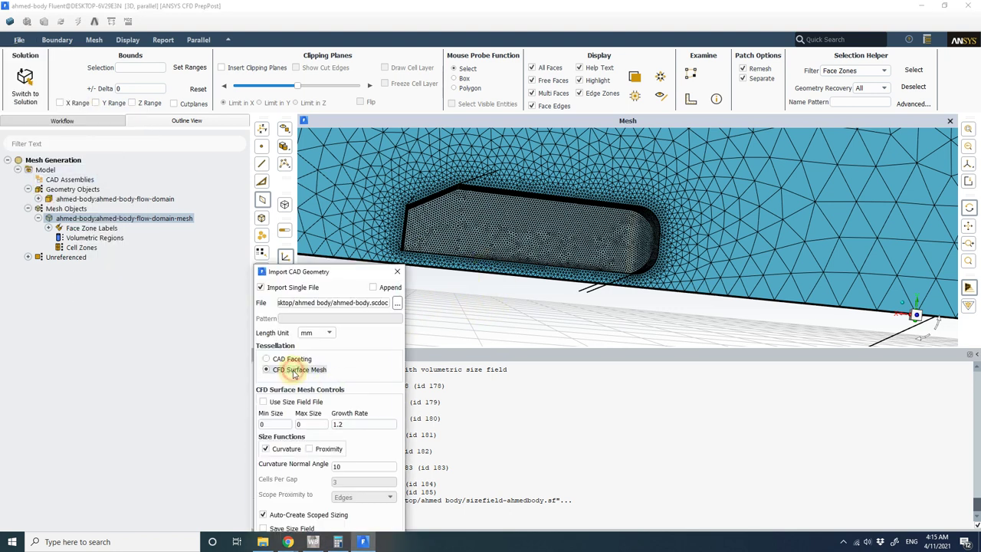
click(279, 402)
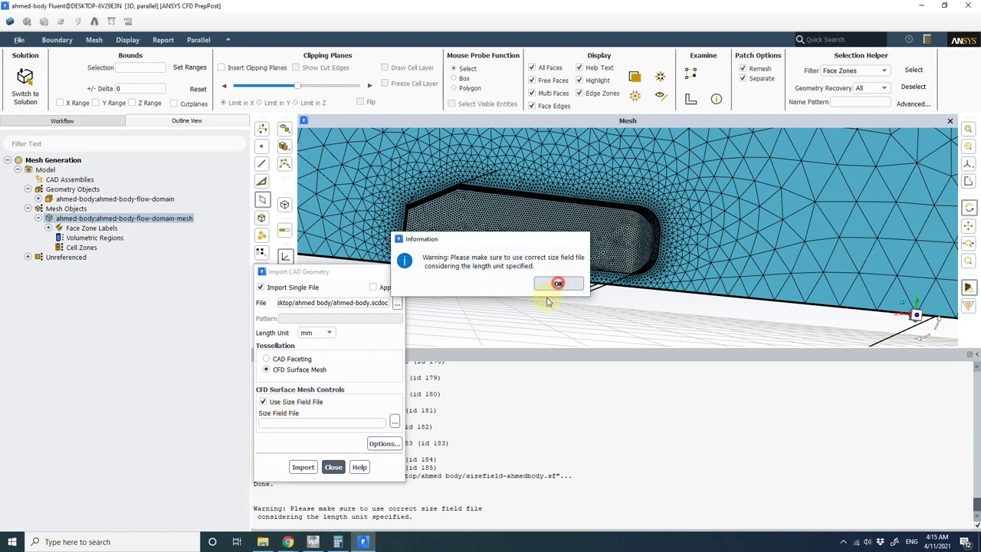
click(559, 283)
Choose sizefield-ahmedbody.sf as the size field file and import the geometry, discarding the current unsaved mesh.
click(394, 421)
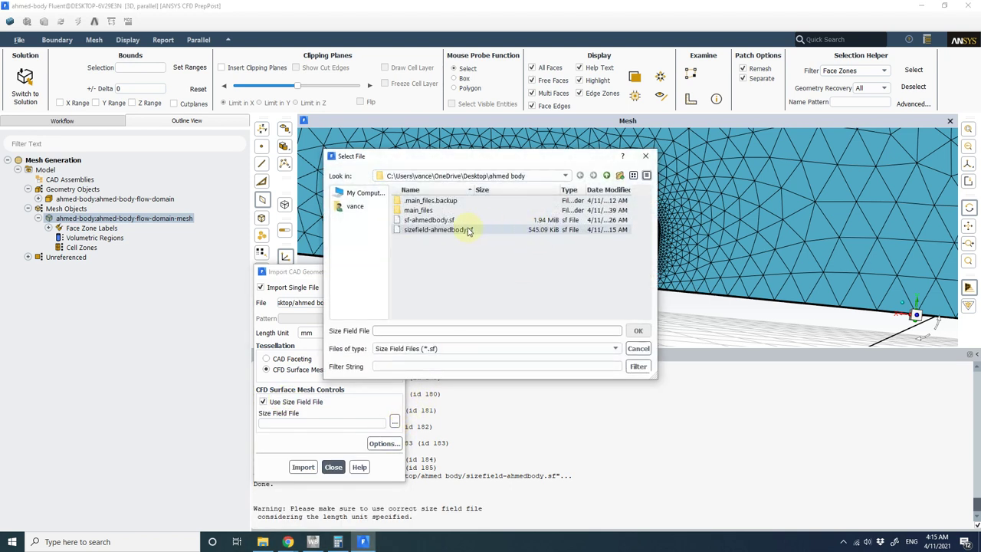
click(439, 234)
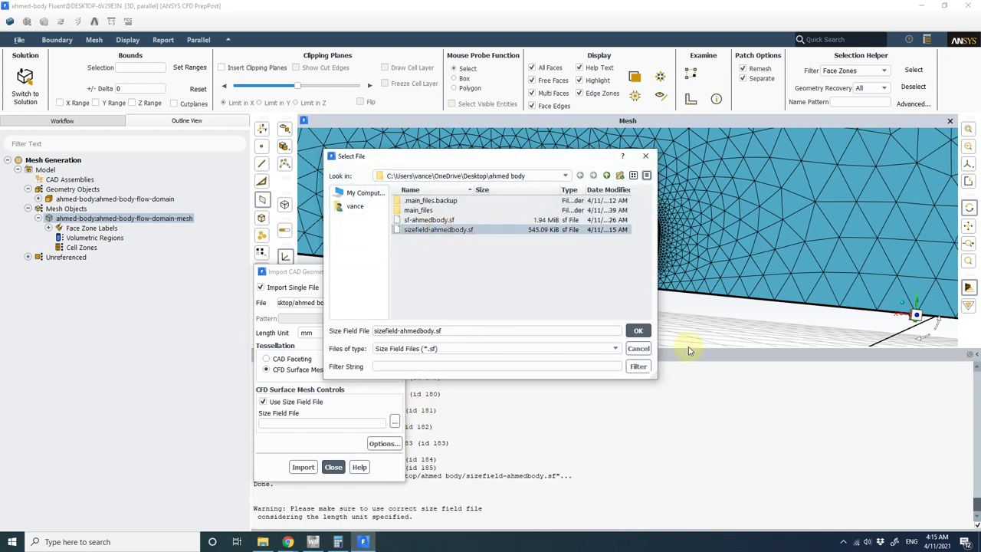
click(638, 331)
click(306, 466)
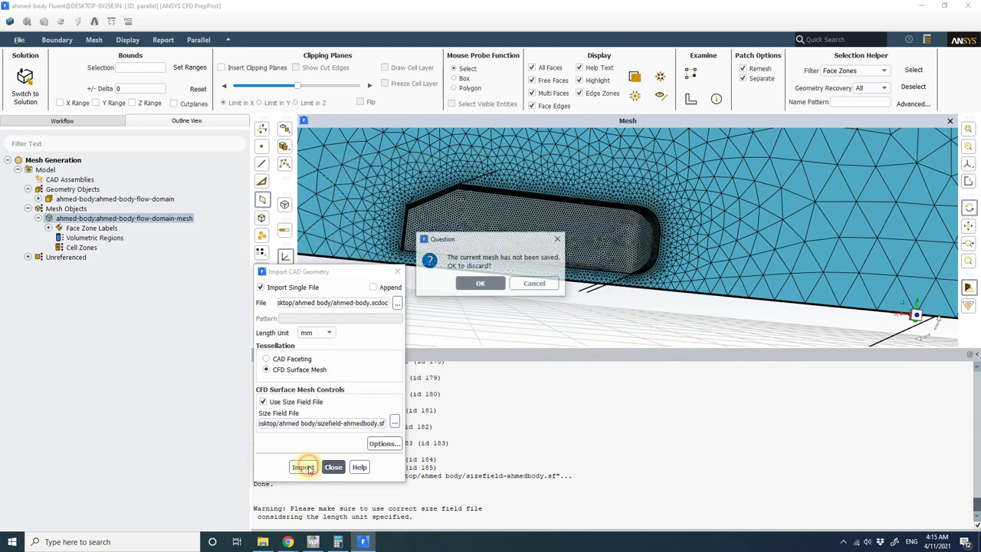
click(475, 285)
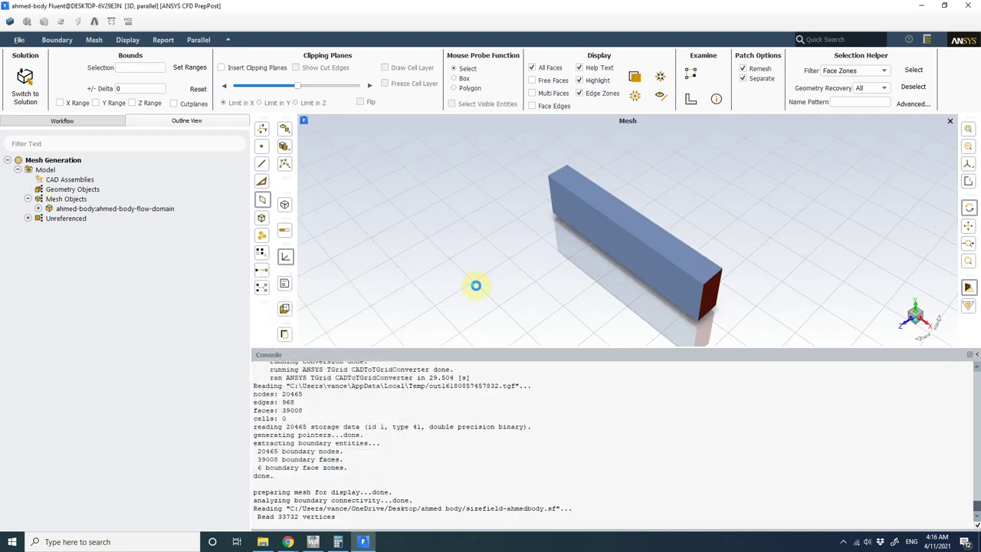
Expand the imported flow-domain mesh object and draw it in the graphics view.
click(39, 209)
click(88, 228)
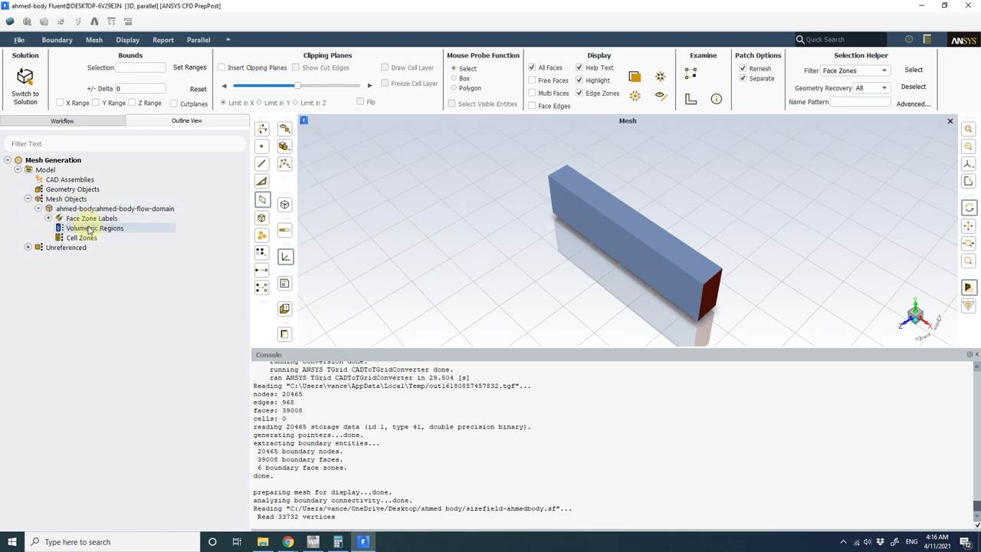
right_click(97, 210)
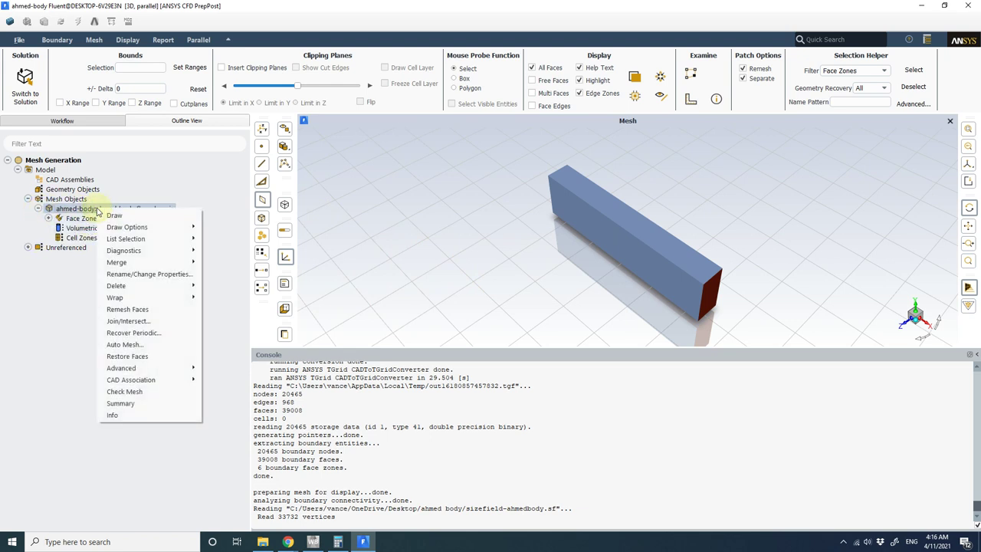
click(123, 215)
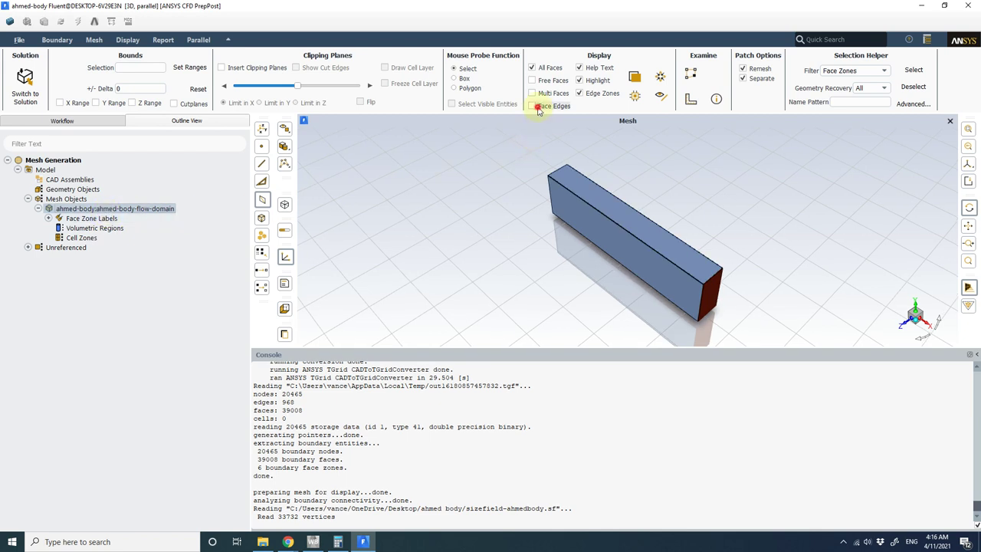
Turn on face edges, multi faces and free faces, and examine the imported surface mesh near the vehicle.
click(531, 106)
click(532, 93)
click(532, 79)
drag(697, 280, 668, 252)
middle_drag(668, 252, 594, 249)
drag(594, 250, 675, 308)
drag(613, 337, 532, 311)
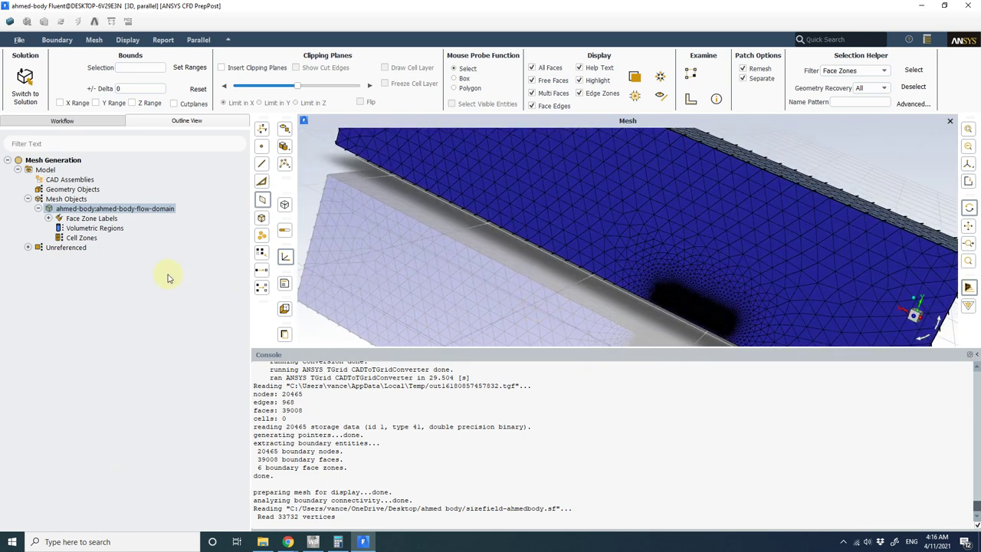
Print a summary of the imported flow-domain mesh object and compute its volumetric regions.
right_click(126, 214)
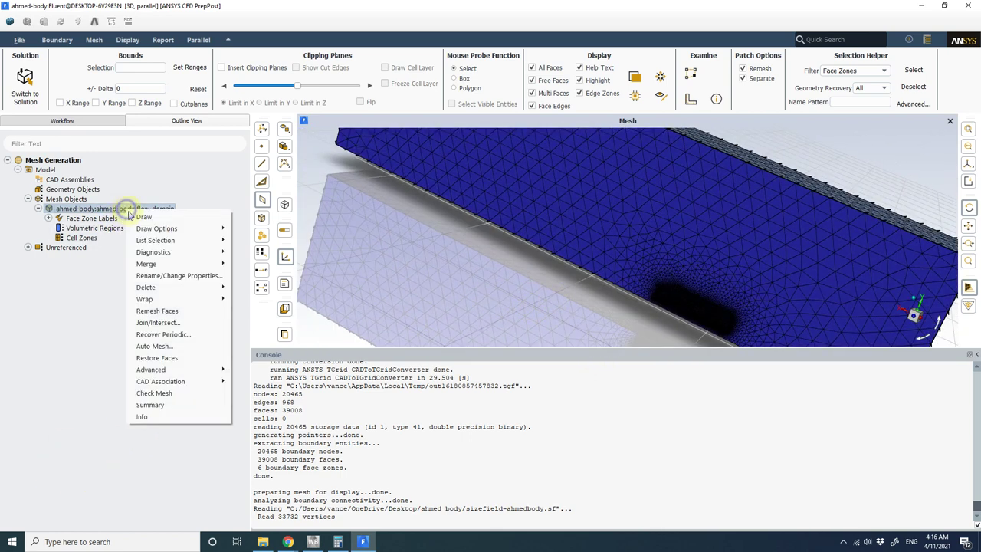
click(175, 406)
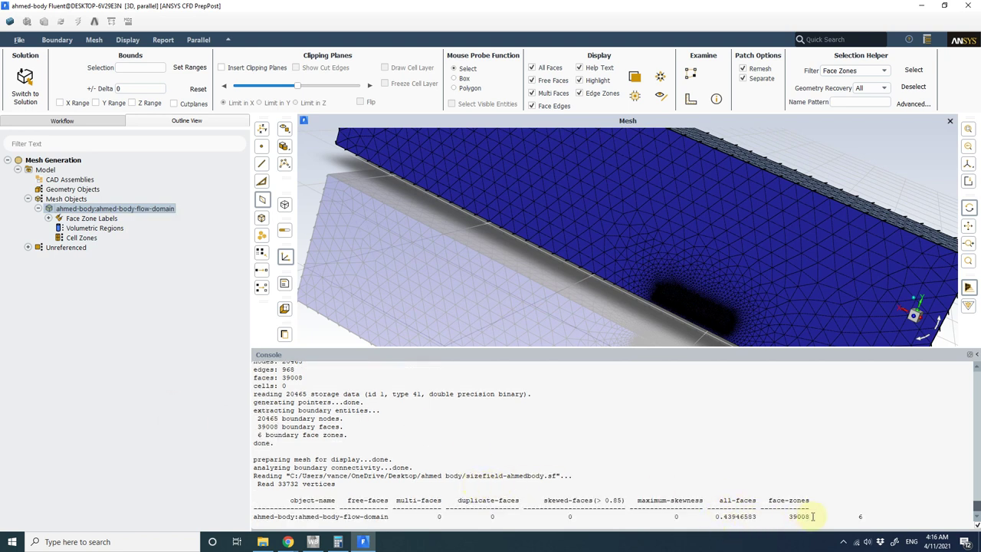
right_click(94, 228)
click(117, 246)
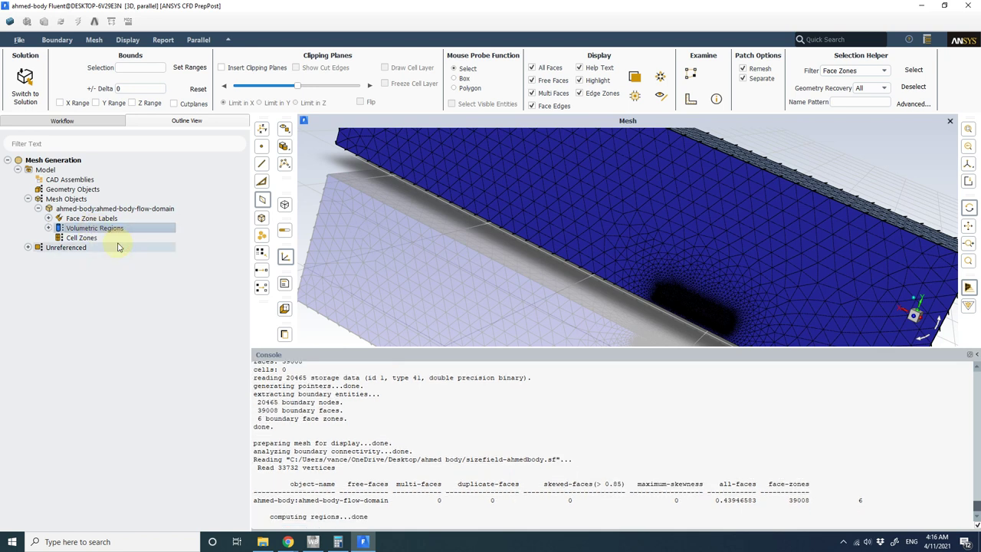
Change the type of the ahmed-body-flow-domain volumetric region to fluid.
click(48, 228)
right_click(92, 239)
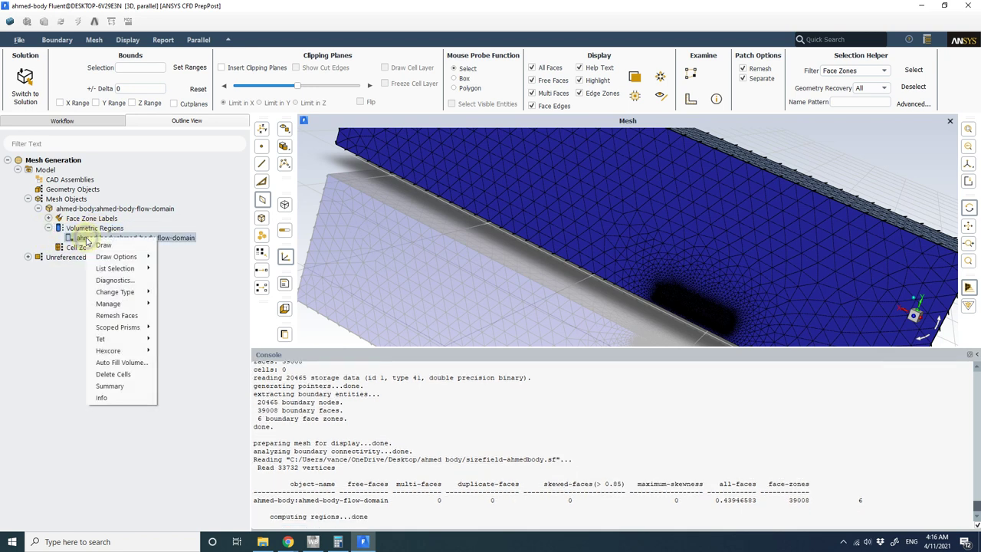
mouse_move(125, 292)
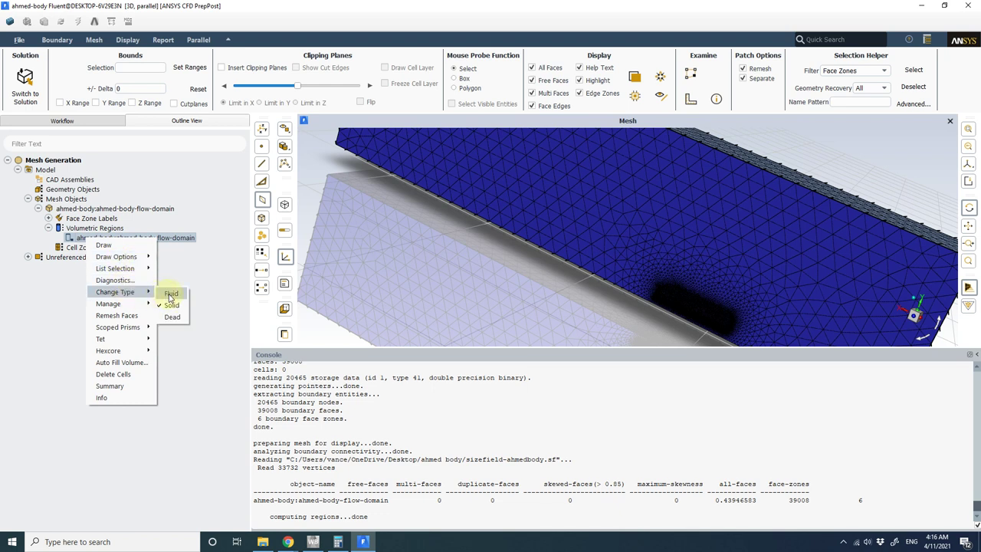
click(170, 295)
Start Auto Mesh for the cell zones, turn off keeping solid cell zones and set prism growth to scoped.
right_click(79, 249)
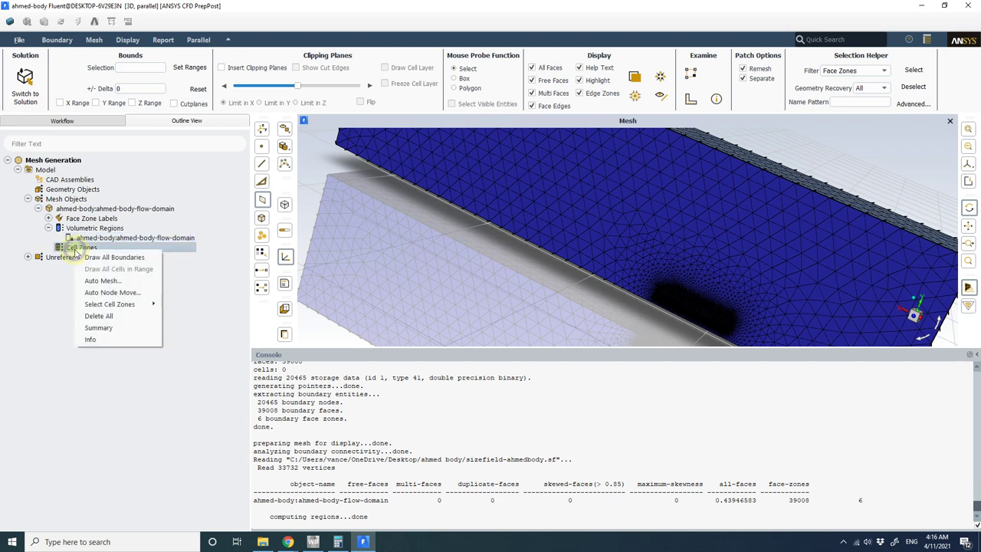
click(104, 279)
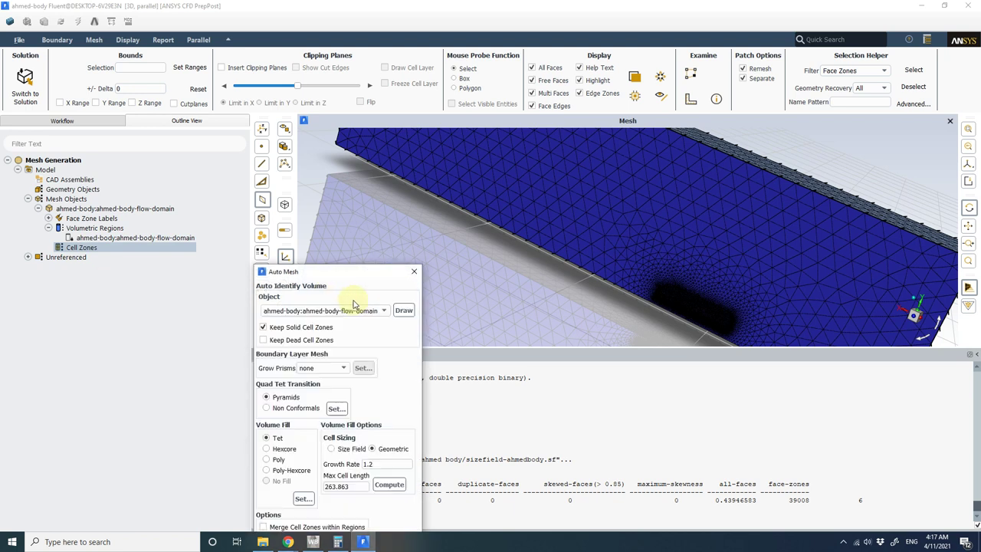
drag(375, 276, 432, 132)
click(373, 185)
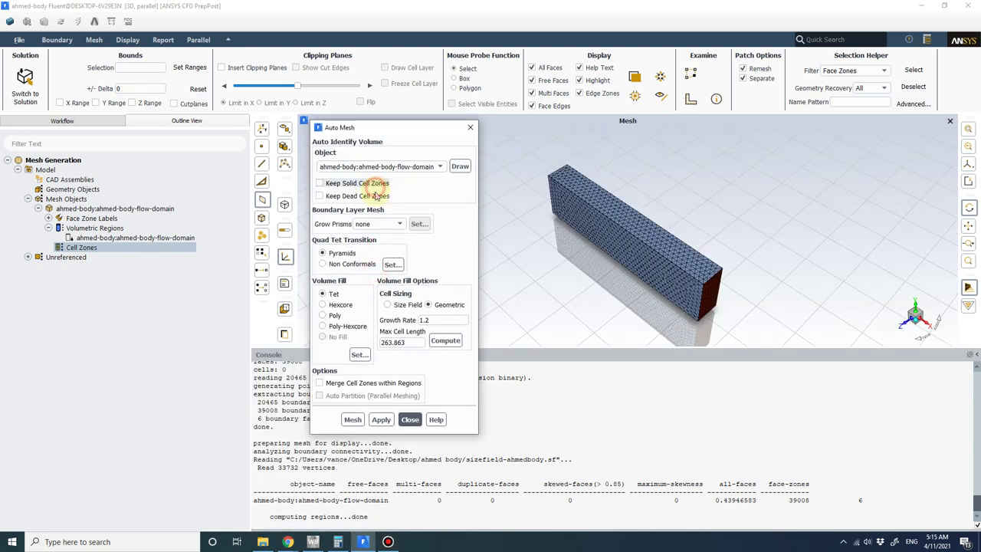
click(383, 230)
click(368, 234)
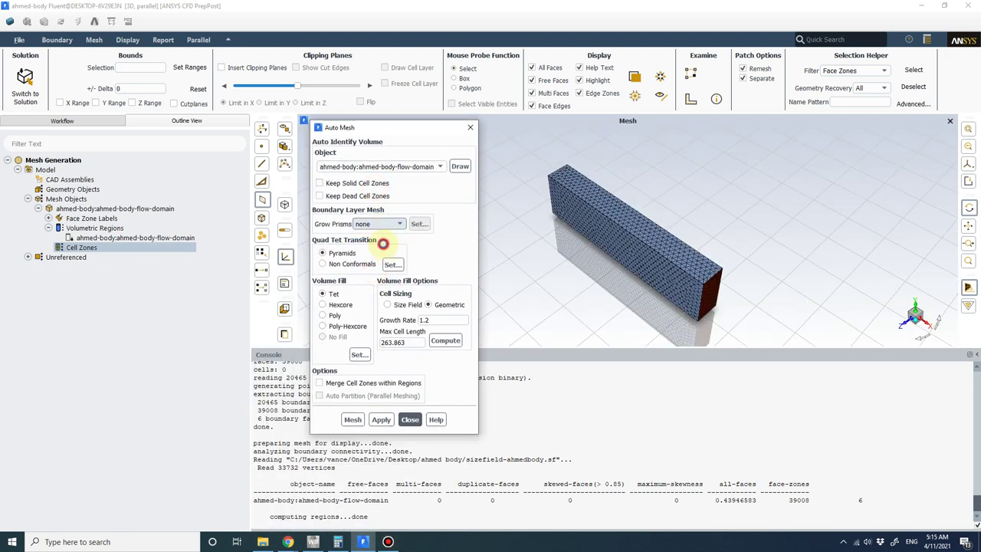
Begin a scoped prism control named inflation-vehicle with the last-ratio offset method.
click(419, 224)
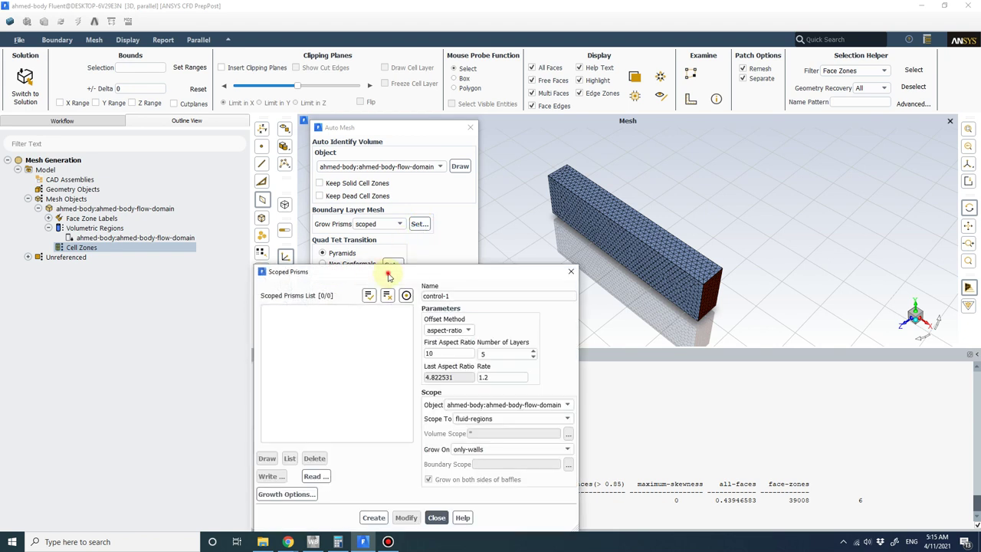
drag(389, 190, 281, 134)
double_click(354, 153)
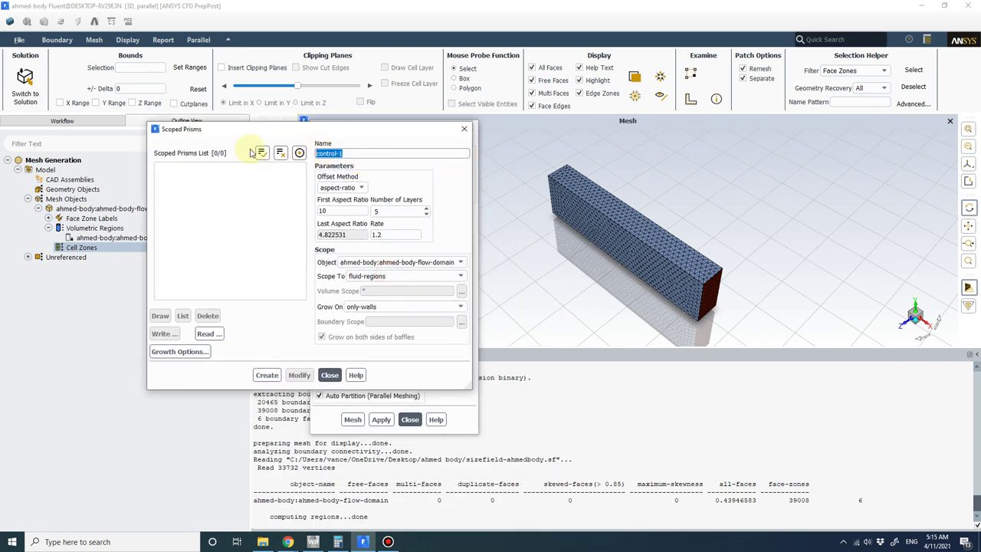
text(inc)
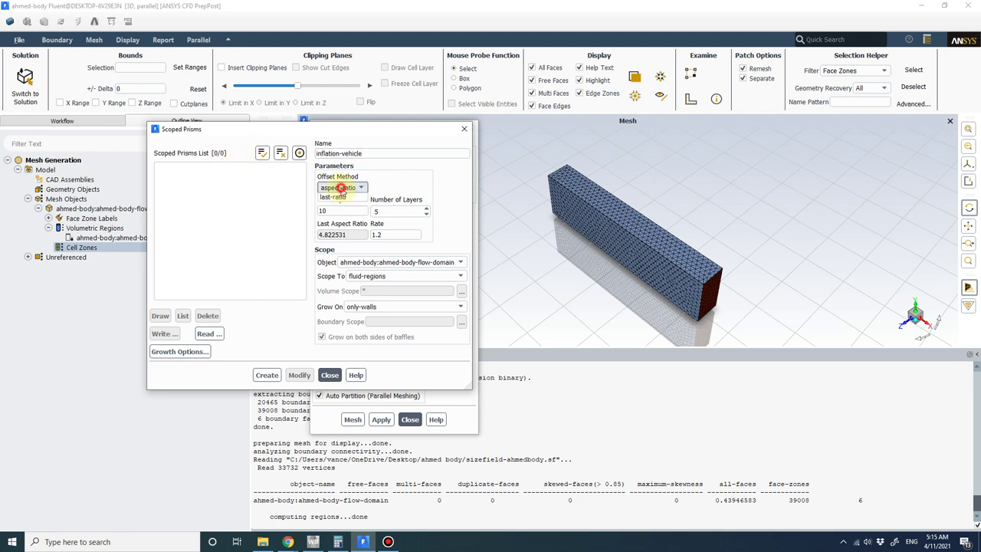
click(341, 187)
click(344, 214)
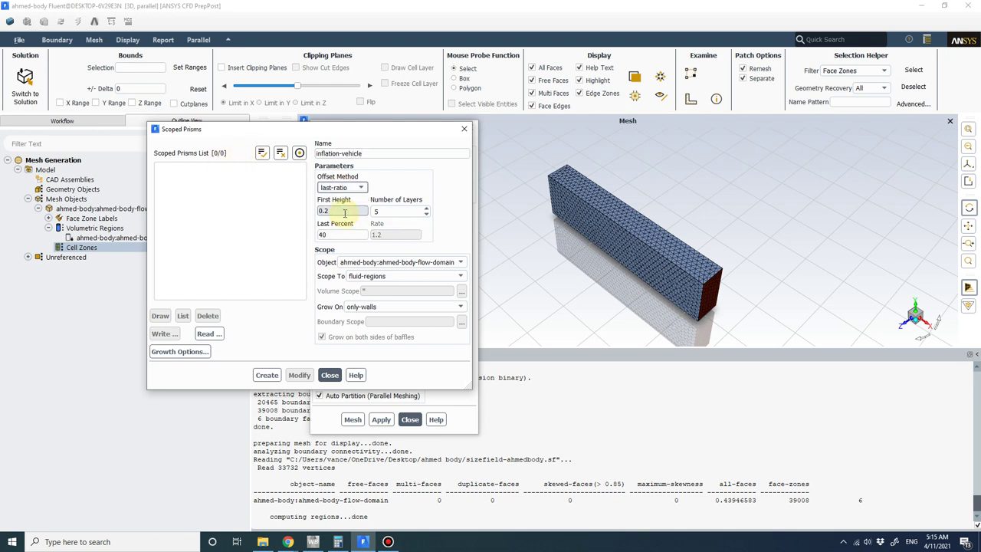
double_click(331, 212)
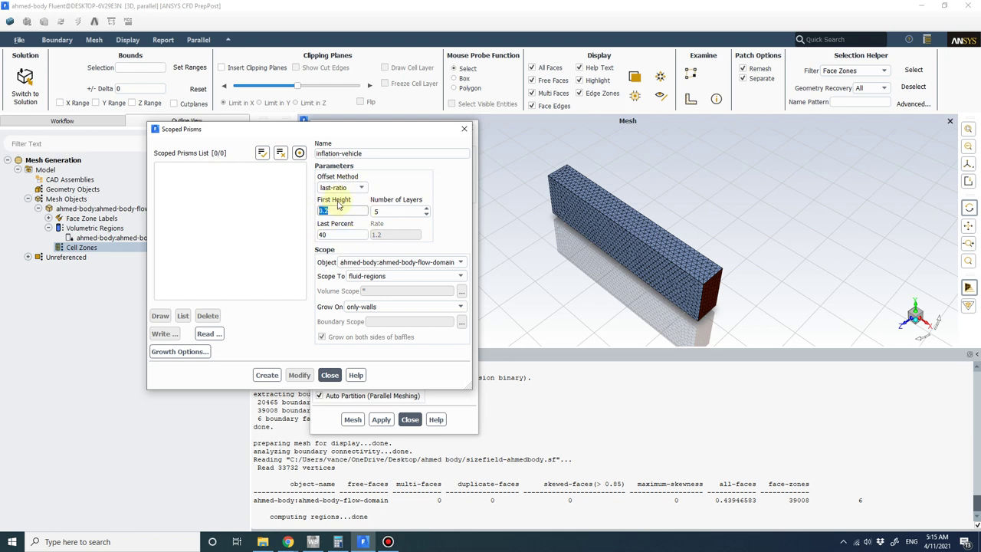
In Chrome, check the Pointwise reference length against the Ahmed body drawing and compute the wall spacing for a y+ of 1.0.
mouse_move(287, 541)
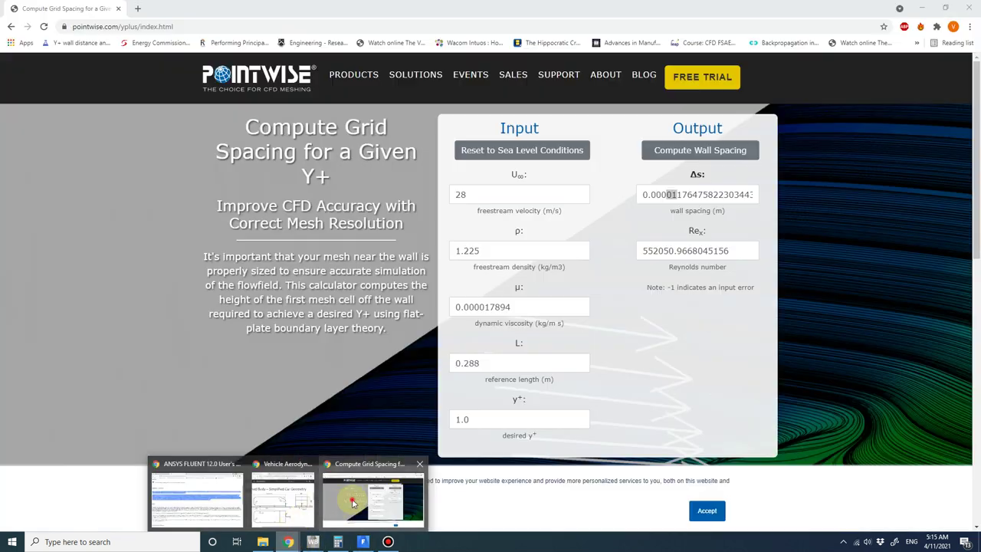
click(352, 502)
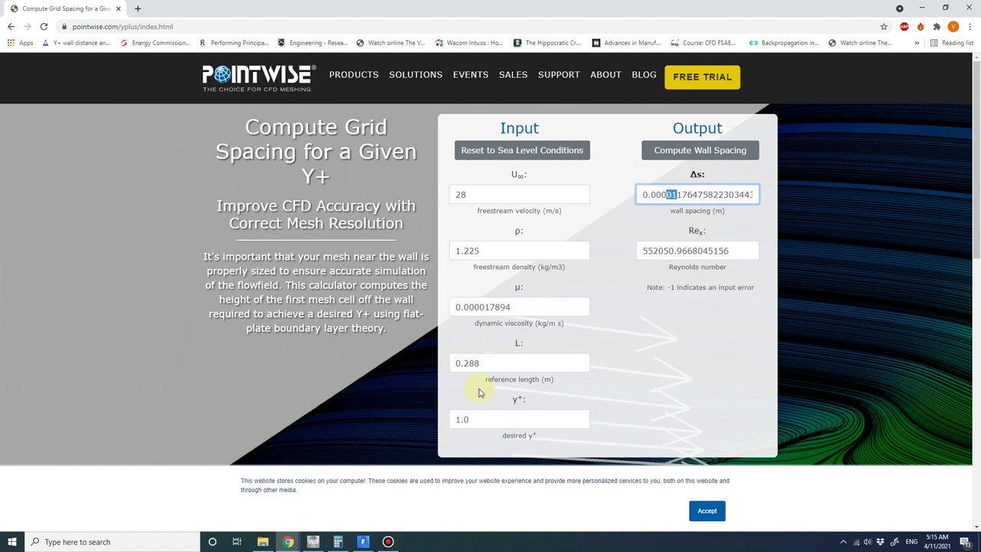
click(677, 193)
click(290, 543)
click(285, 497)
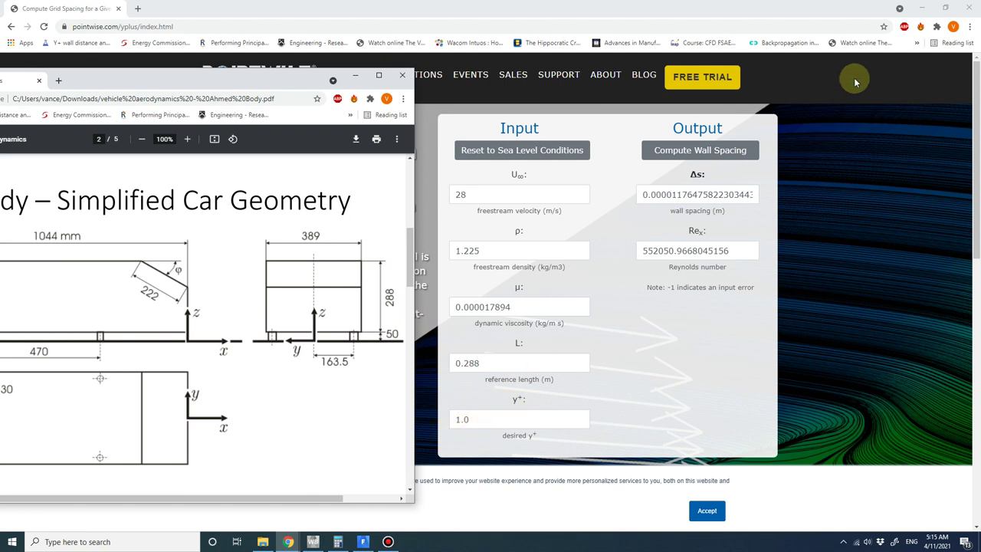
click(357, 79)
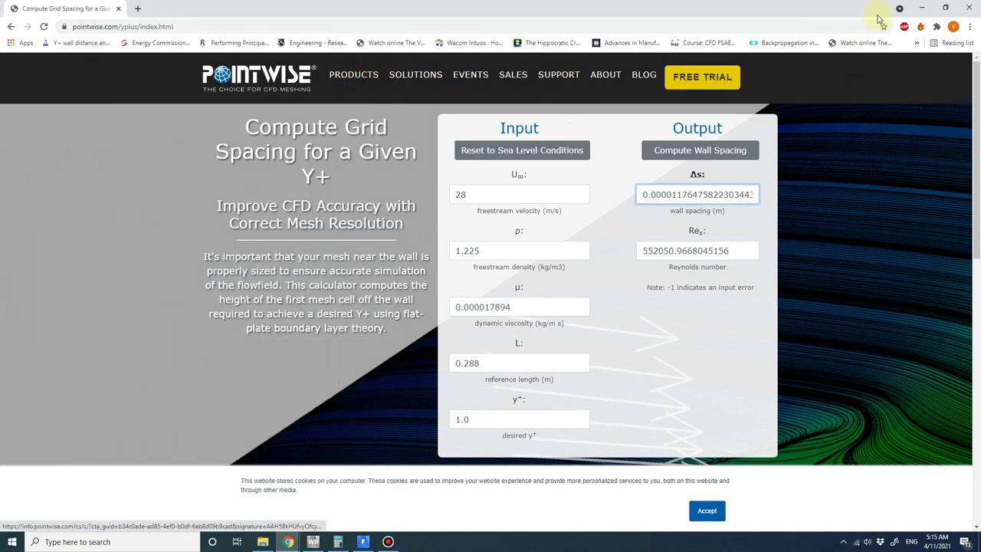
click(747, 189)
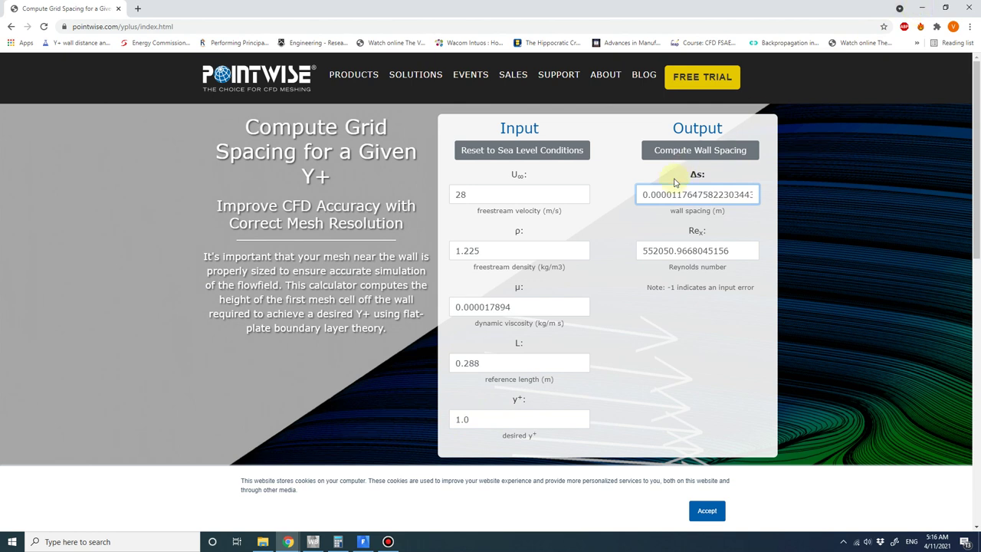
click(693, 151)
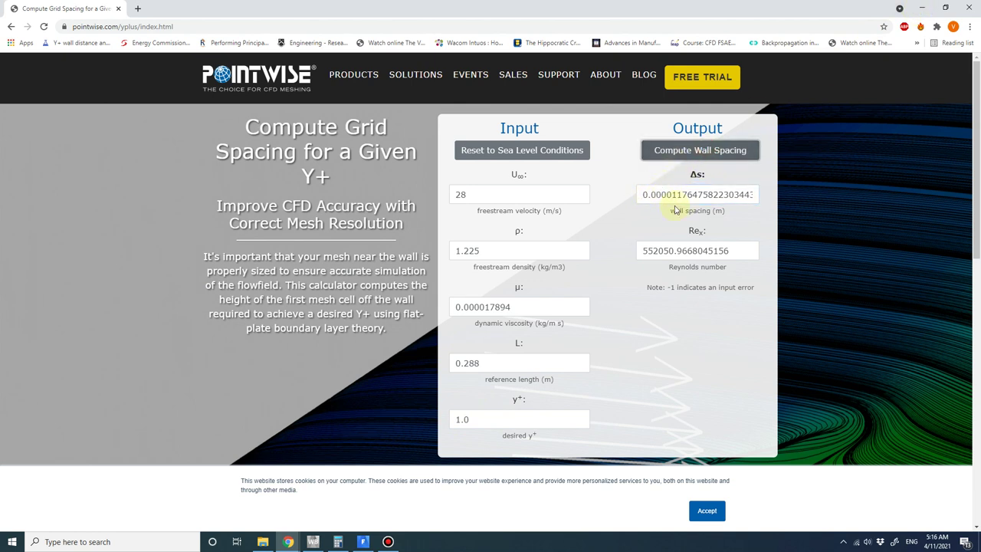
click(922, 9)
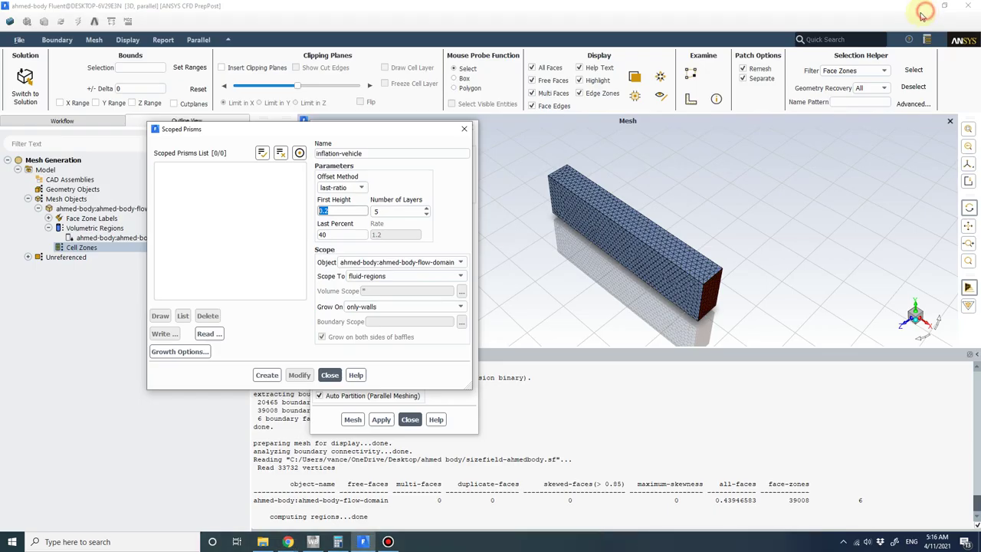
Create the inflation-vehicle prism control with a first height of 0.01 and 10 layers, keeping the existing growth options.
click(326, 212)
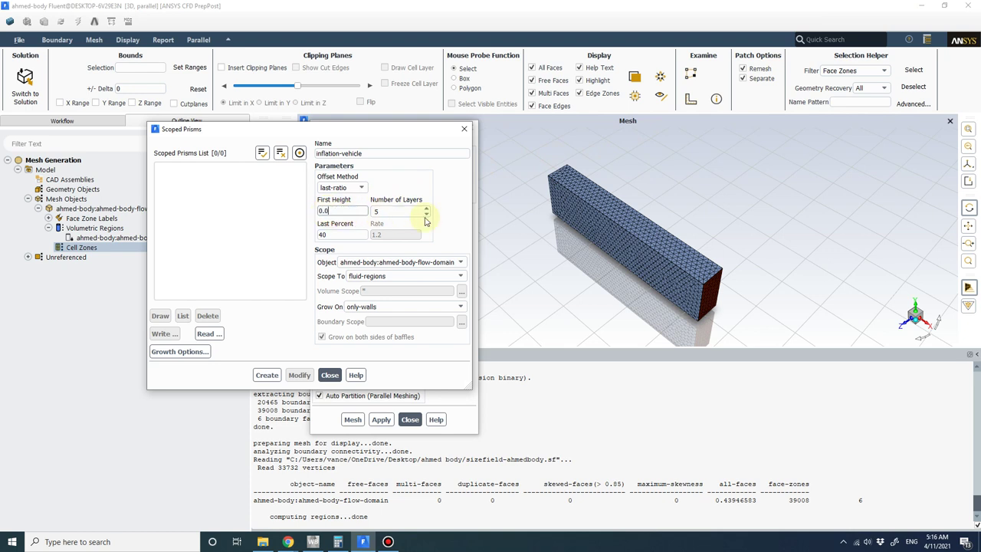
double_click(376, 211)
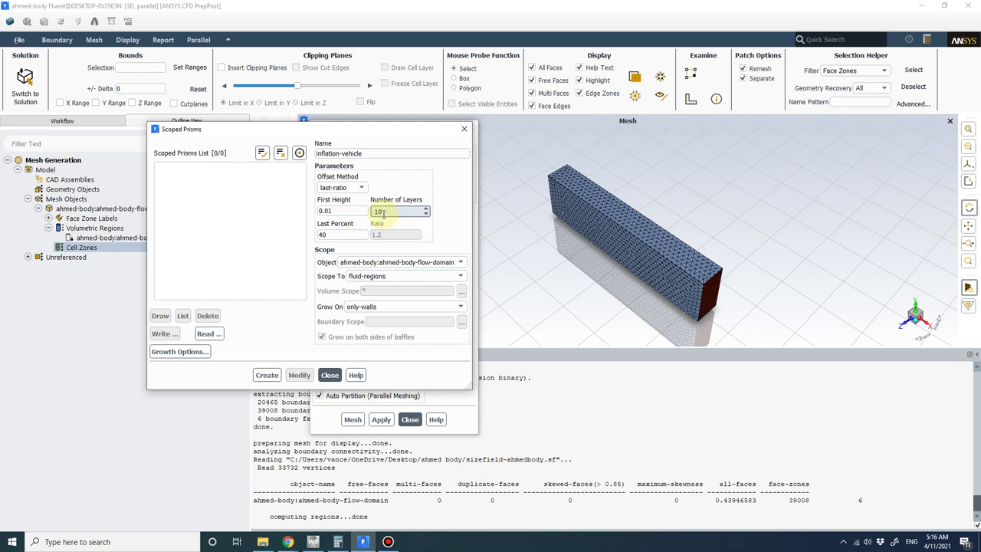
click(201, 355)
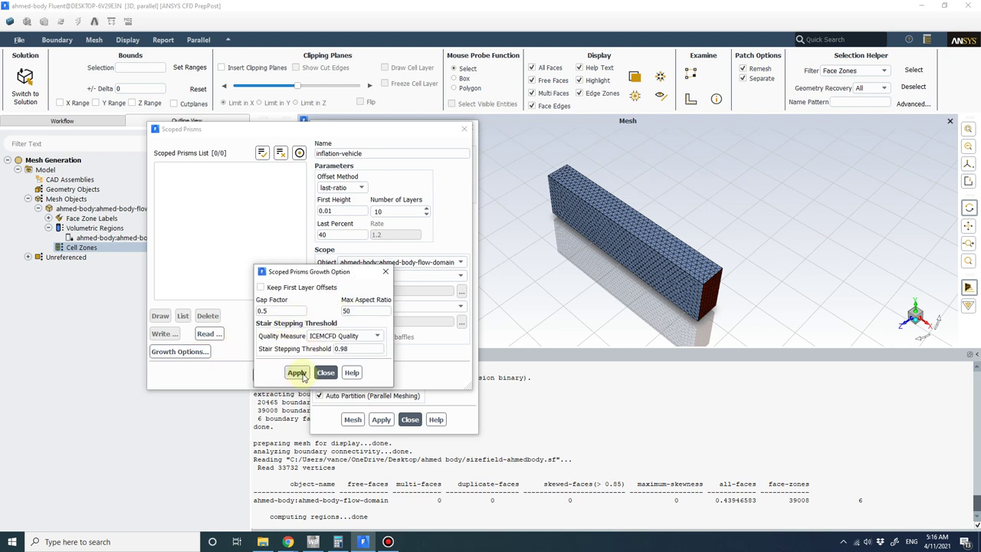
click(325, 372)
click(279, 378)
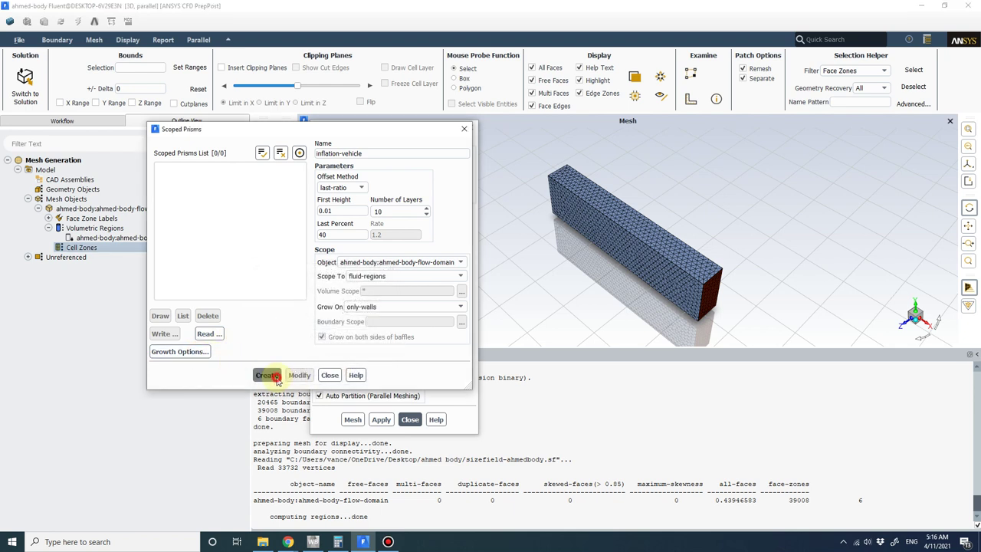
Name the next scoped prism control inflation-ground, keeping its first height at 0.01.
triple_click(330, 154)
key(BackSpace)
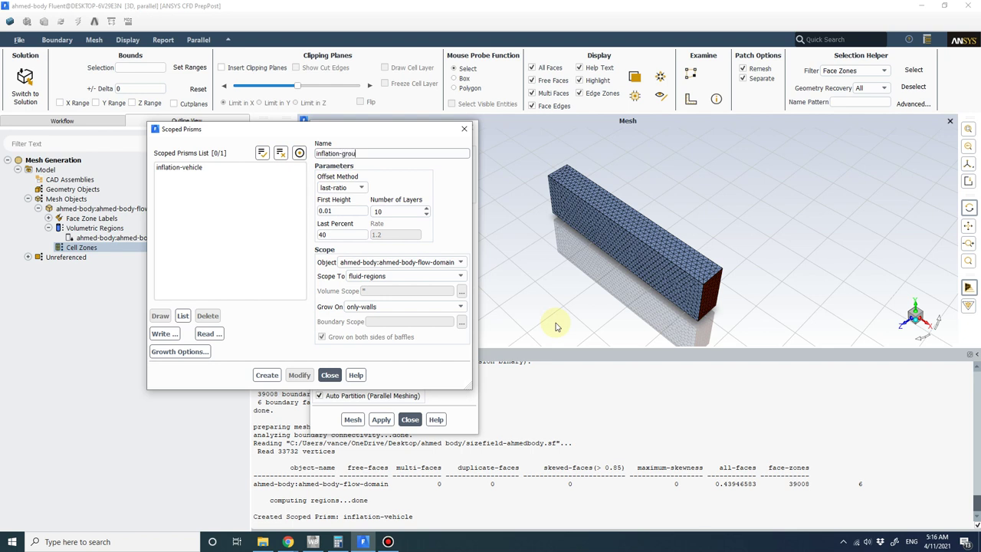
double_click(325, 210)
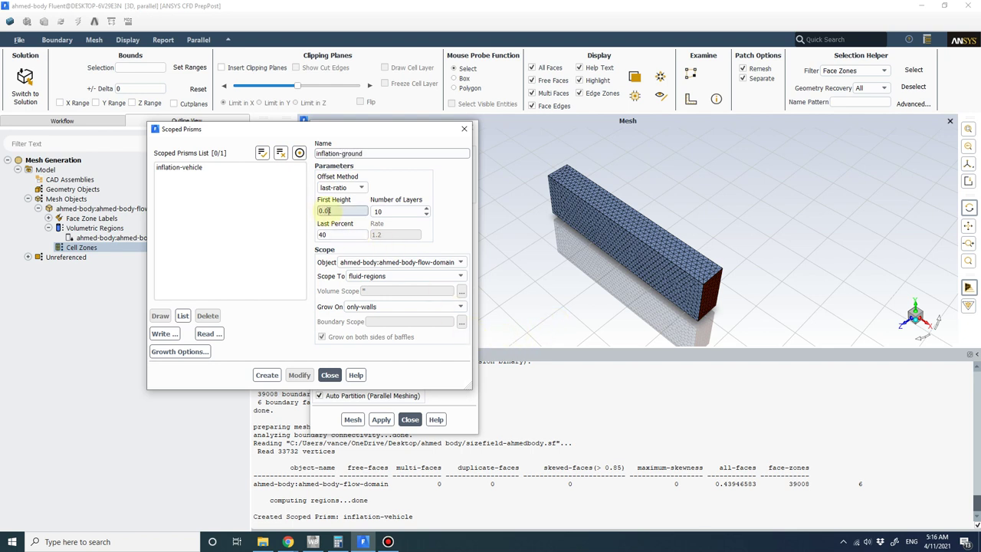
click(338, 211)
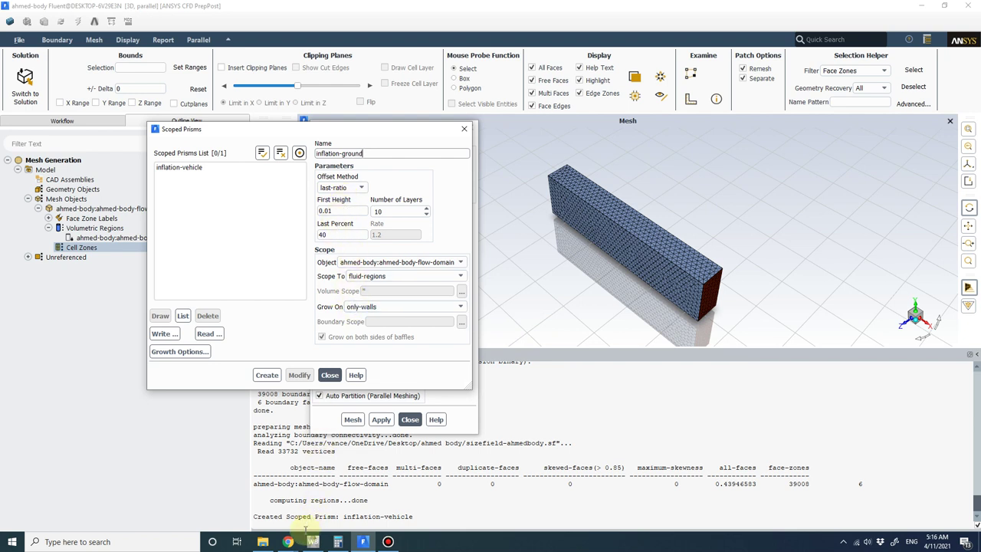
Switch to the Vehicle Aerodynamics PDF in Chrome and examine the body height and ground clearance on the Ahmed body drawing.
mouse_move(288, 542)
click(292, 507)
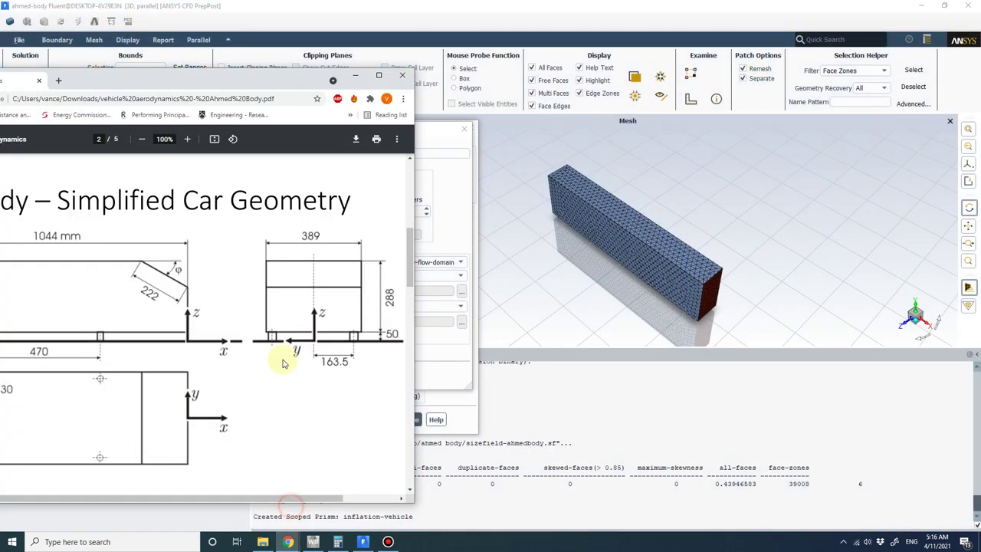
scroll(261, 371, down, 2)
scroll(280, 373, up, 3)
drag(236, 80, 370, 44)
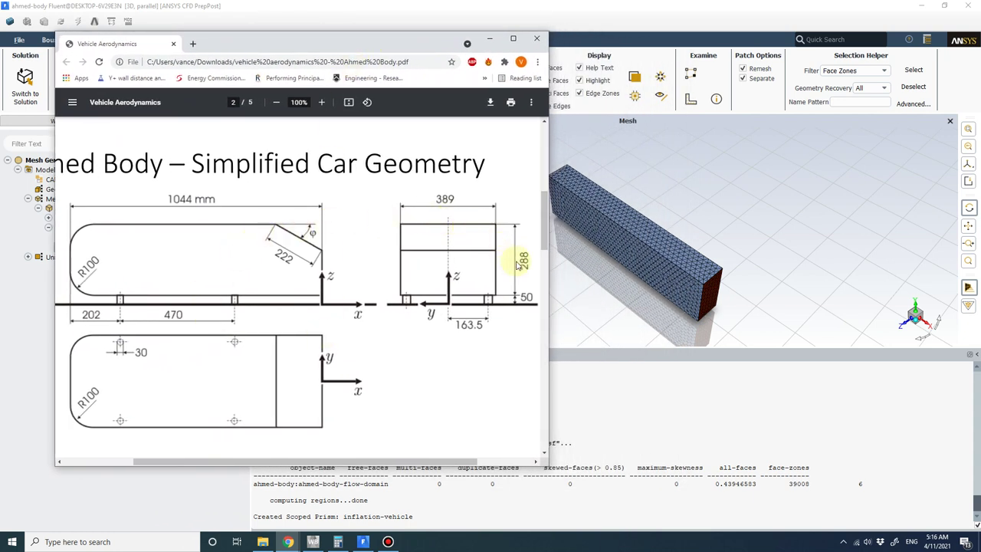
click(489, 40)
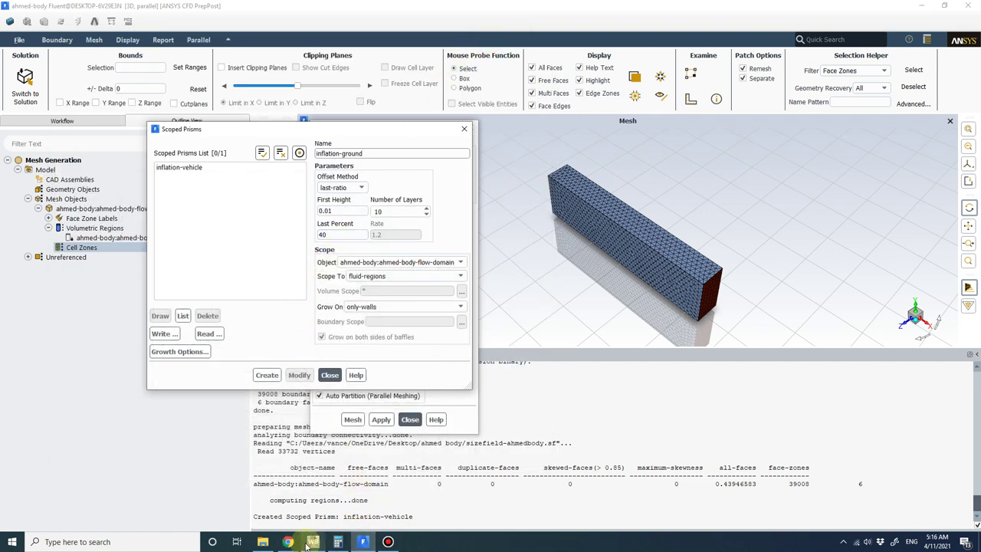
Switch to the Pointwise y+ calculator and review the freestream velocity, reference length and desired y+ inputs.
mouse_move(287, 542)
click(379, 488)
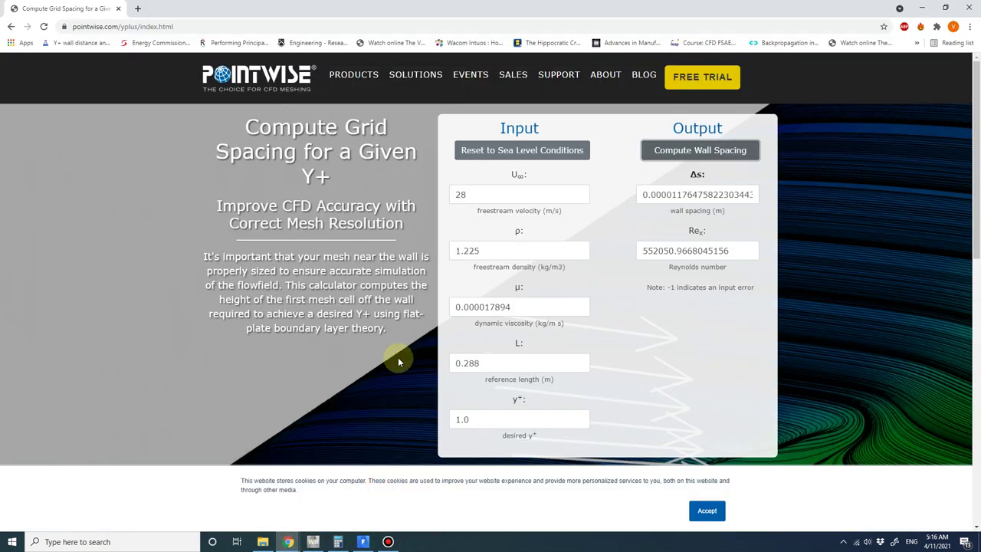
click(490, 194)
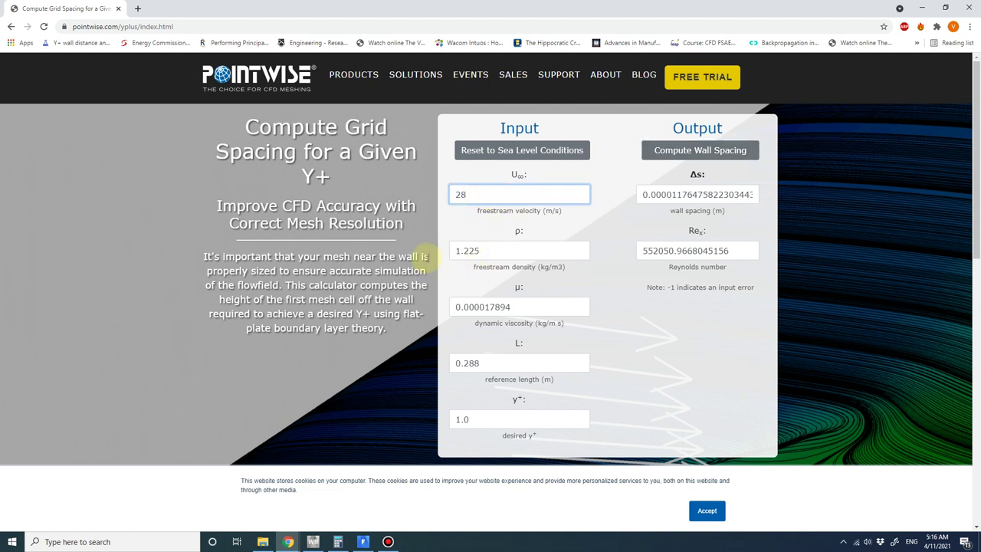
double_click(498, 365)
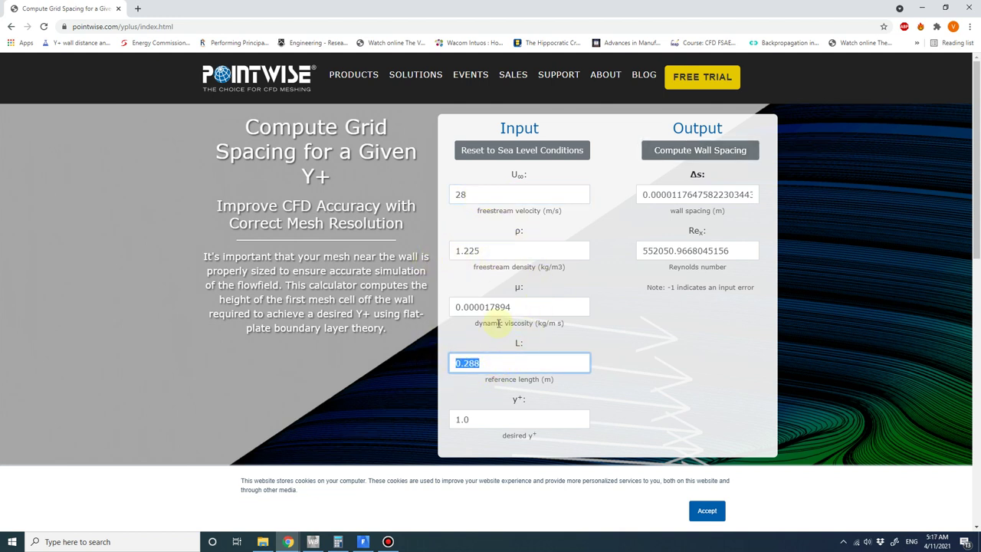
click(460, 420)
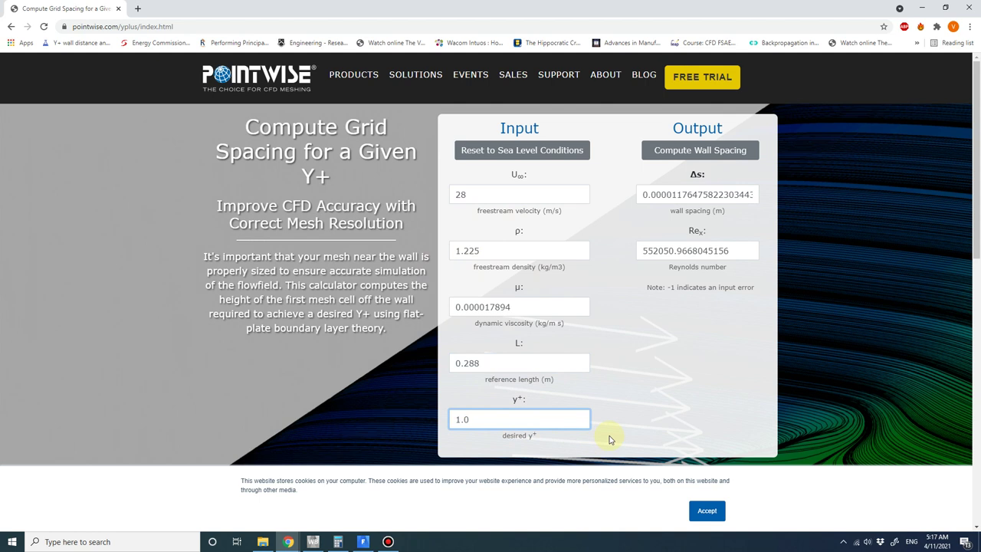
Compute the wall spacing in the Pointwise calculator for a desired y+ of 100.
click(697, 151)
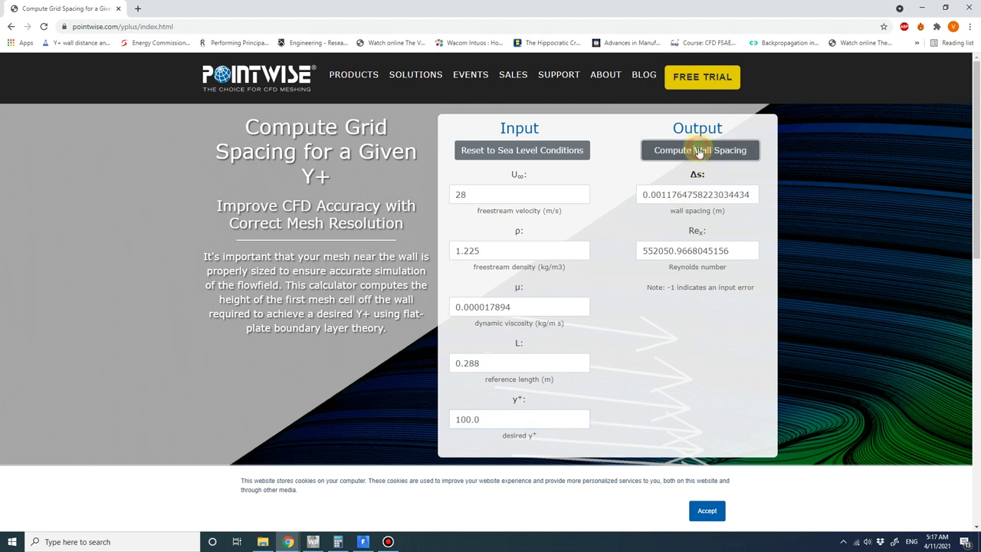
click(663, 195)
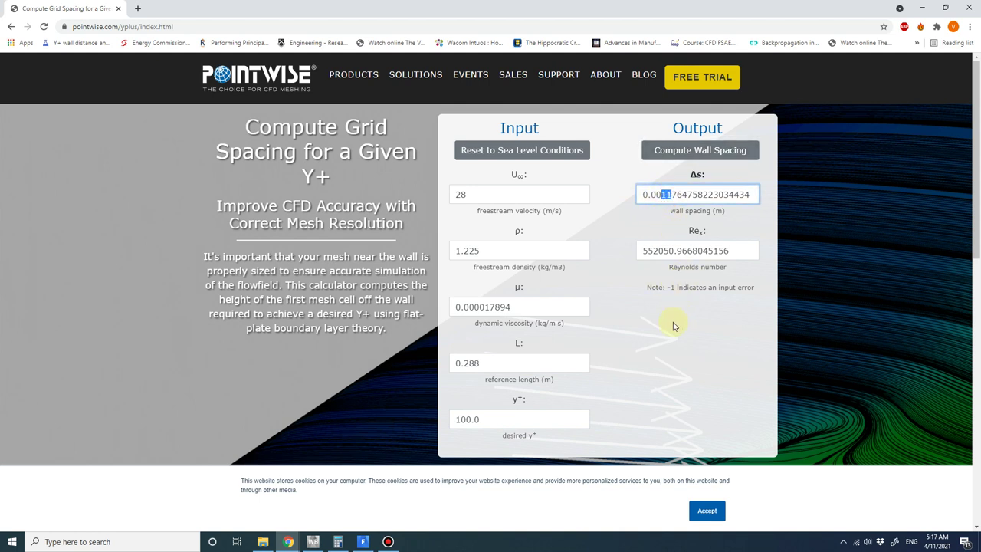
click(716, 332)
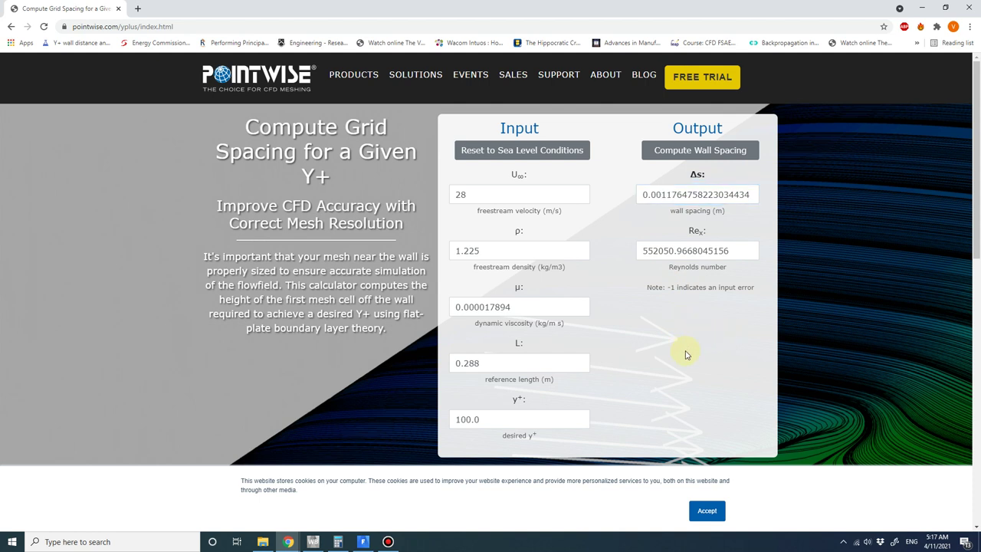
Switch to Fluent Meshing and set the first height of the inflation-ground prism control to 1.2.
click(363, 541)
double_click(342, 211)
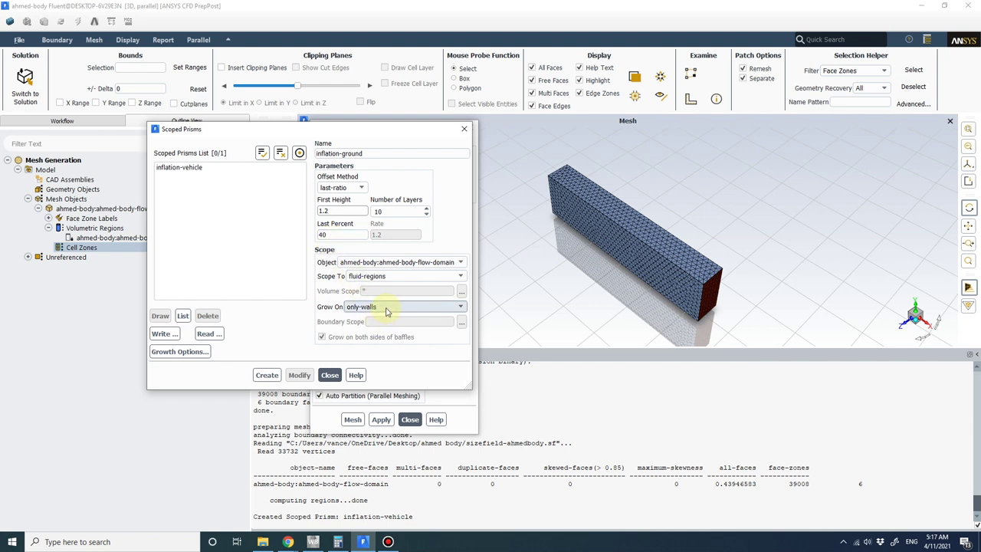
Modify the inflation-vehicle prism control to grow on selected face zones, with vehicle as its boundary scope.
click(200, 167)
click(180, 172)
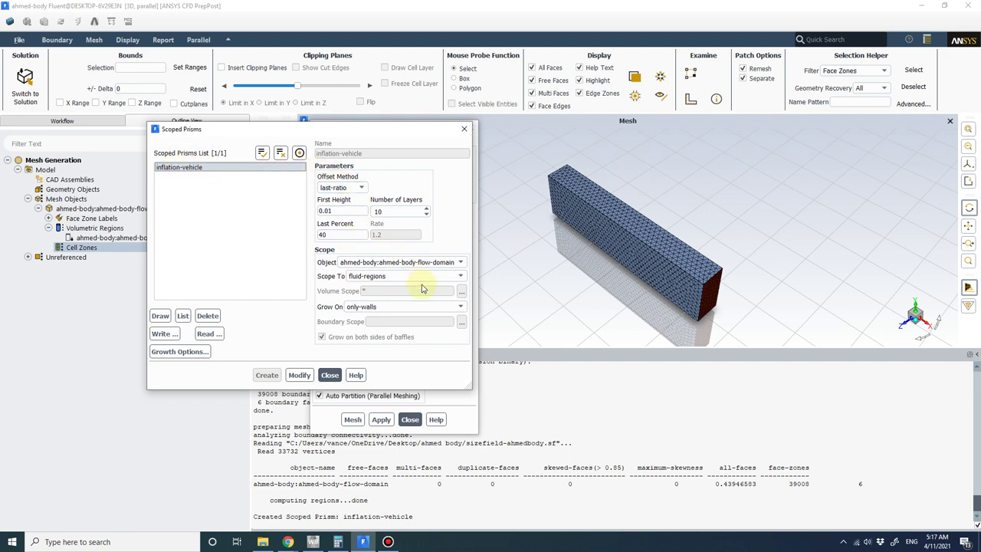
click(460, 308)
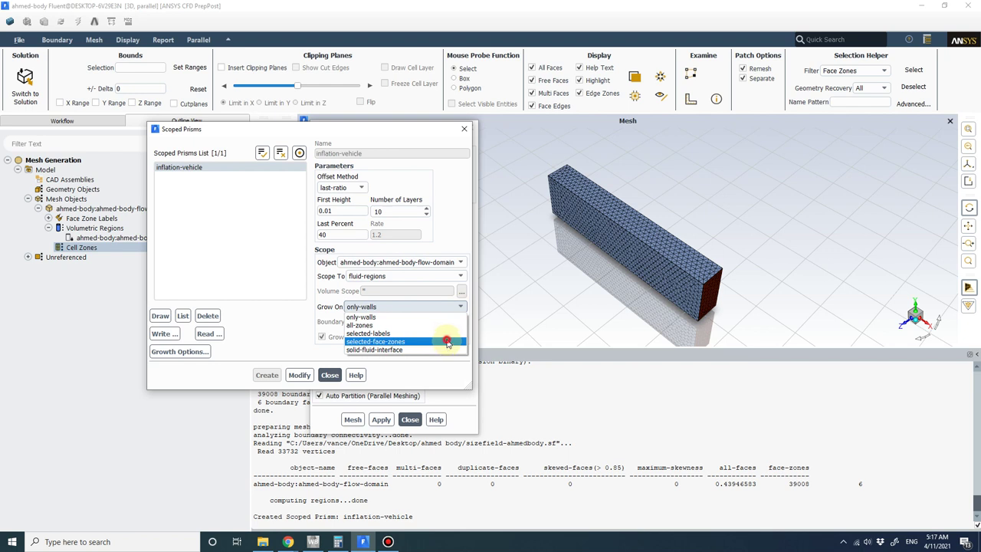
click(447, 341)
click(461, 321)
click(283, 353)
click(293, 411)
click(168, 167)
click(298, 375)
Create the inflation-ground prism control with a first height of 1.2, scoped to the ground face zone, and close the scoped prism settings.
double_click(350, 154)
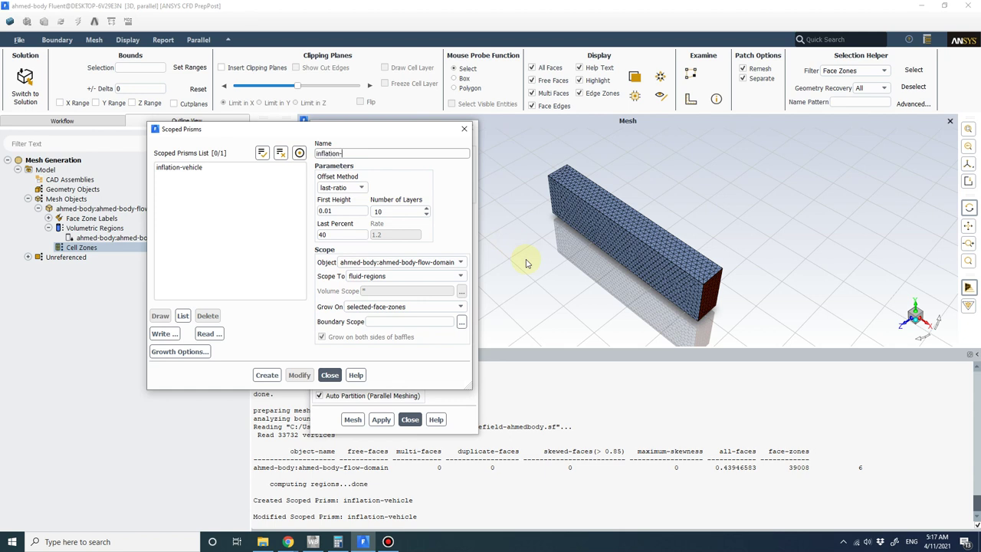
drag(365, 215, 300, 203)
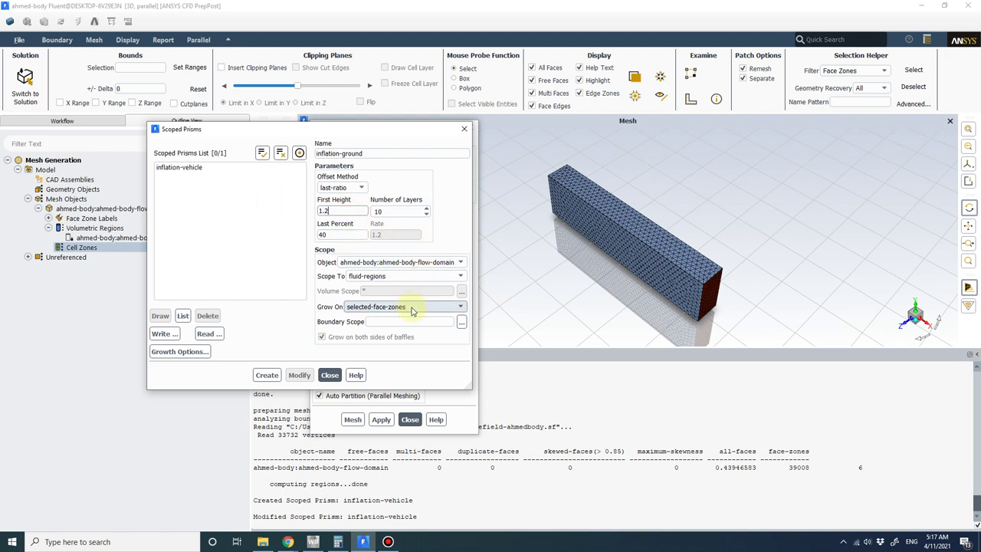
click(462, 322)
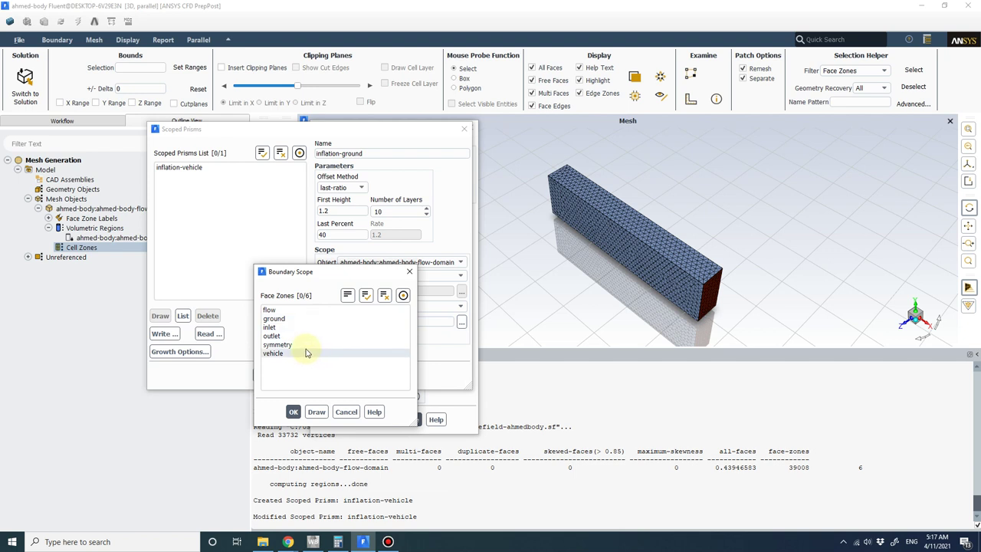
click(295, 318)
click(293, 411)
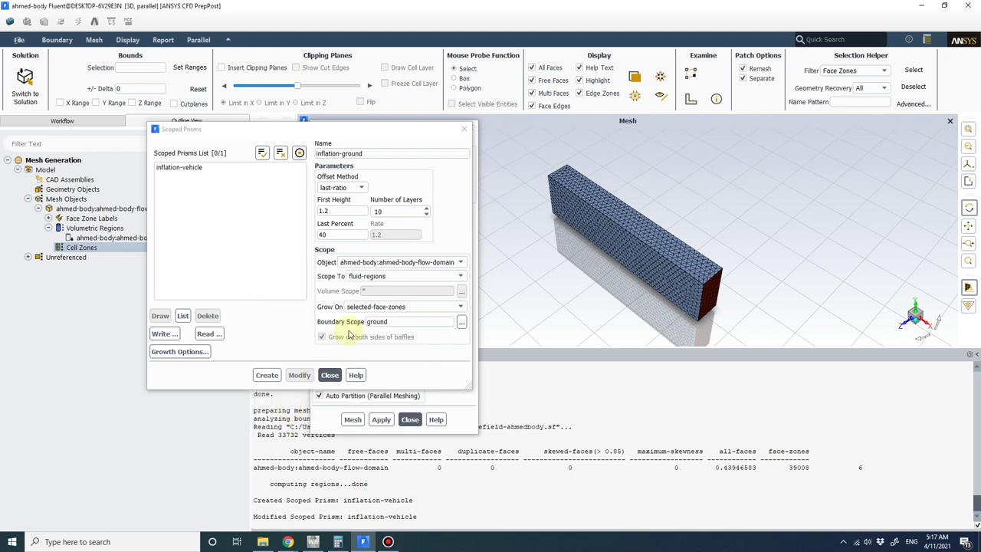
click(267, 374)
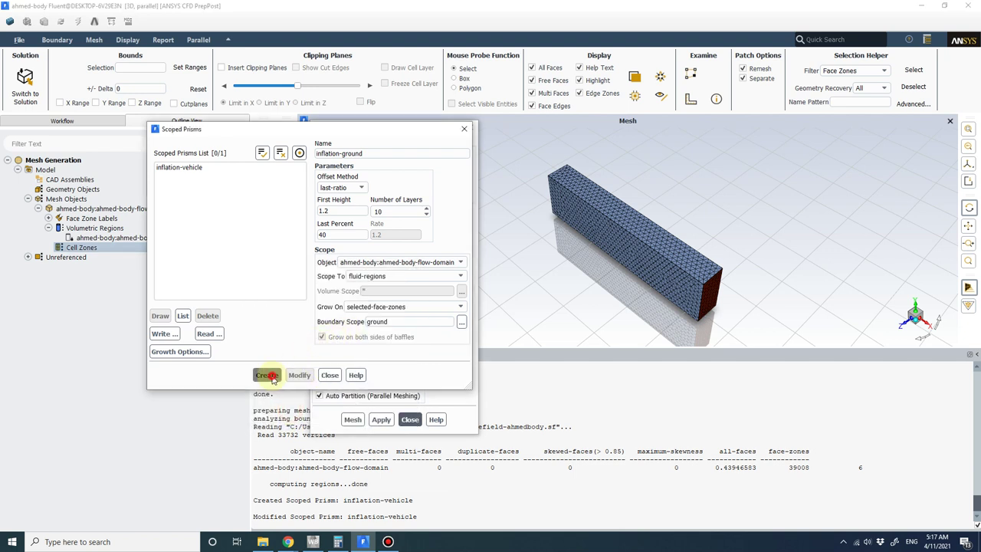
click(329, 374)
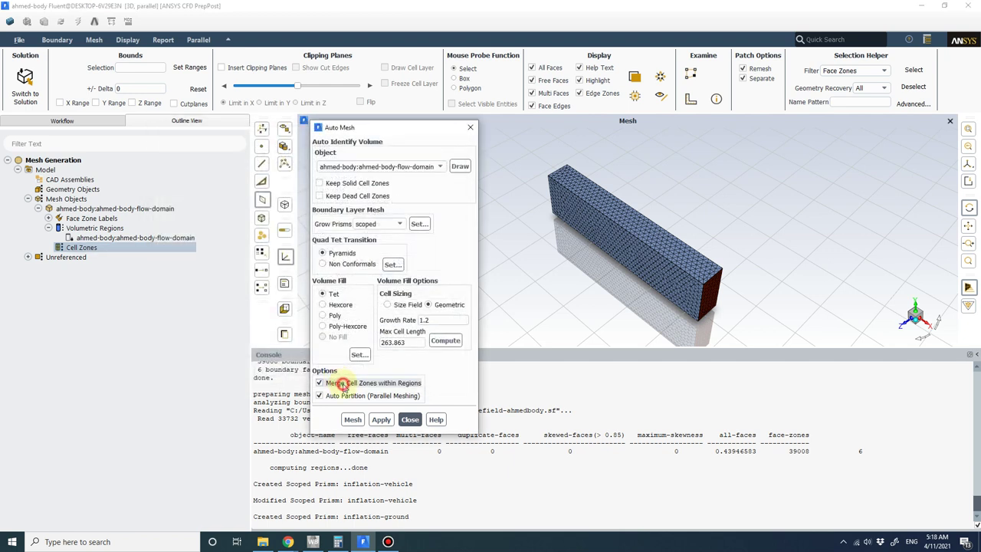
Generate the tetrahedral volume mesh with the scoped prisms and close the Auto Mesh dialog.
click(358, 421)
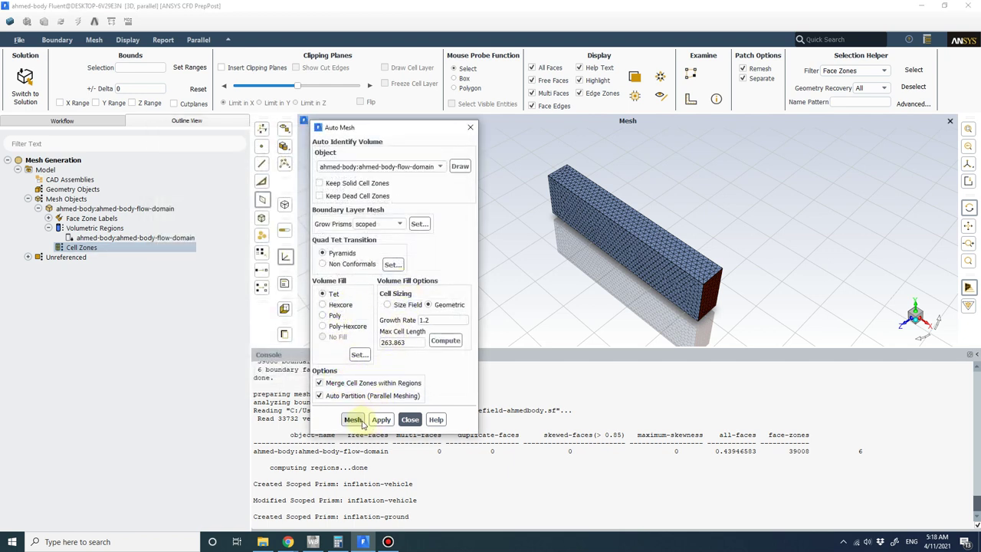
click(534, 311)
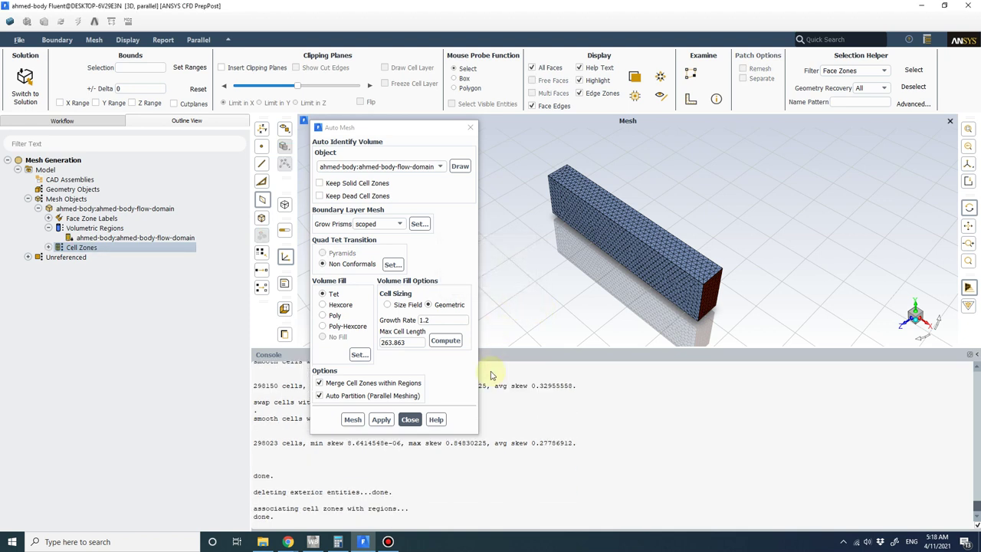
click(410, 419)
Print the quality summary of the flow-domain cell zone and check its cell count.
click(48, 247)
click(87, 250)
right_click(94, 256)
click(104, 258)
right_click(110, 264)
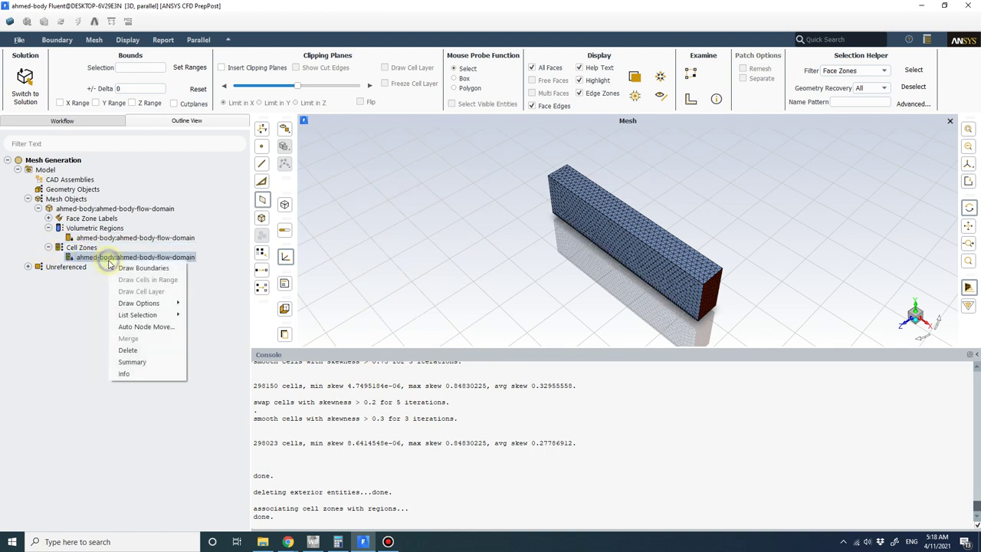
click(159, 364)
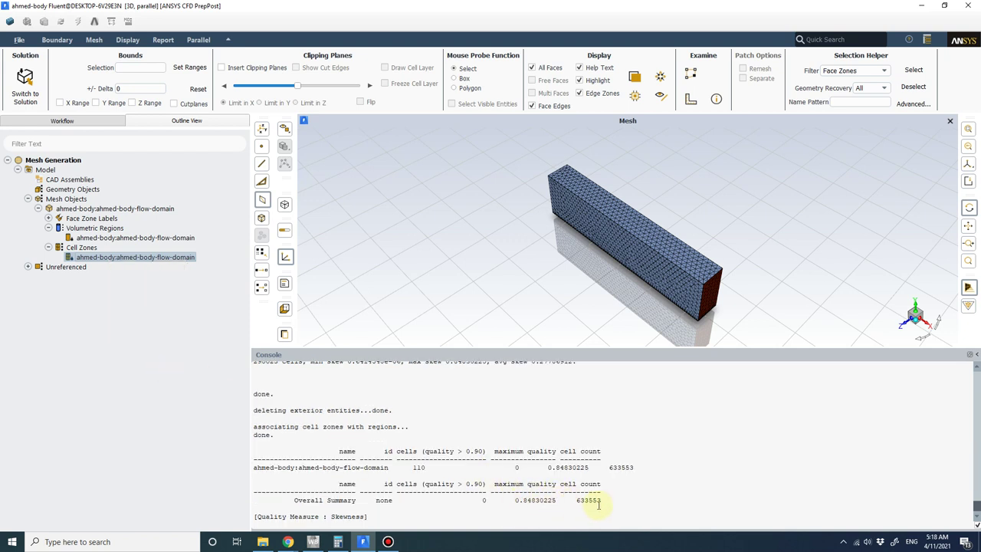
drag(575, 502, 598, 500)
Examine the volume mesh on the symmetry plane, especially the prism layers around the vehicle and along the ground.
drag(650, 278, 247, 263)
scroll(674, 252, up, 10)
drag(649, 257, 543, 253)
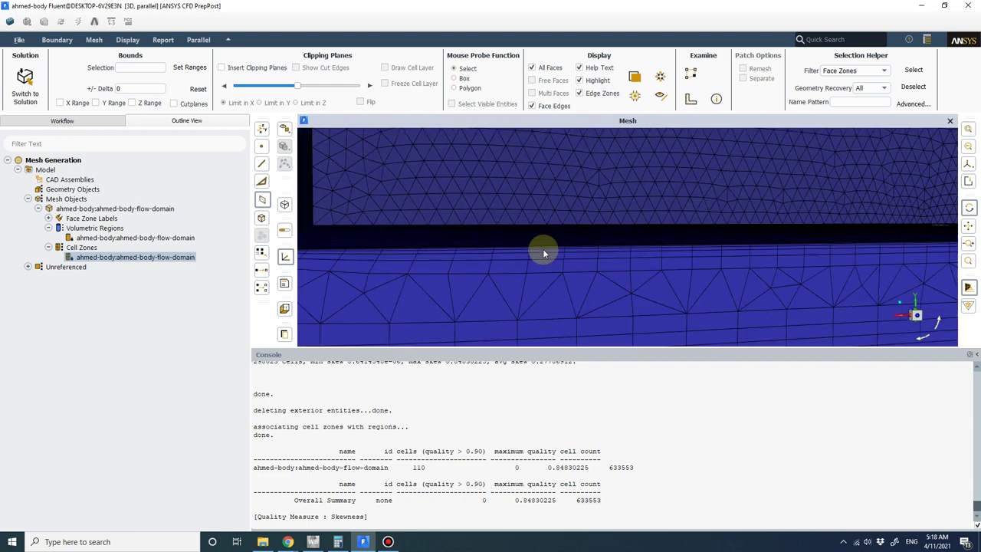
scroll(546, 256, down, 5)
scroll(906, 255, up, 3)
drag(905, 256, 649, 186)
scroll(648, 181, up, 6)
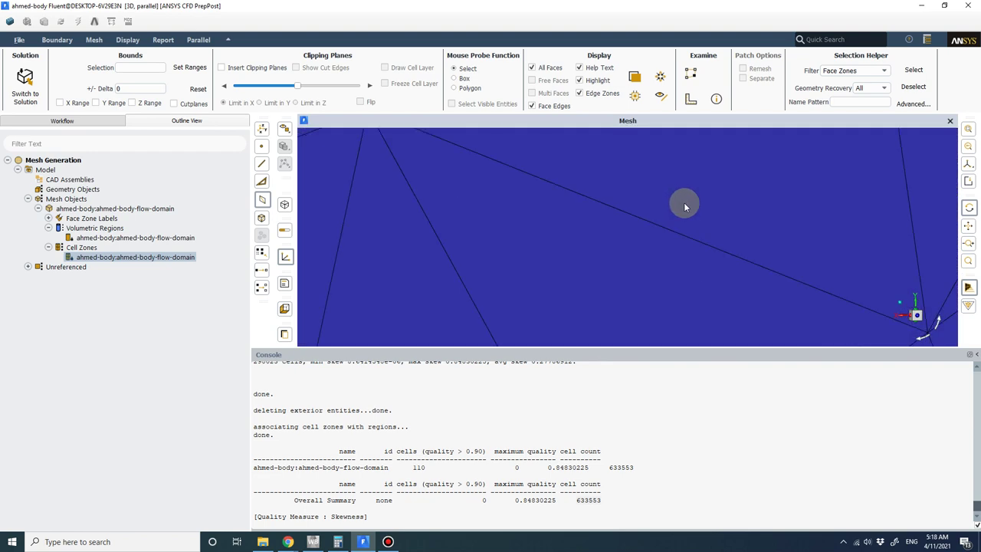
scroll(687, 211, up, 3)
scroll(693, 220, down, 5)
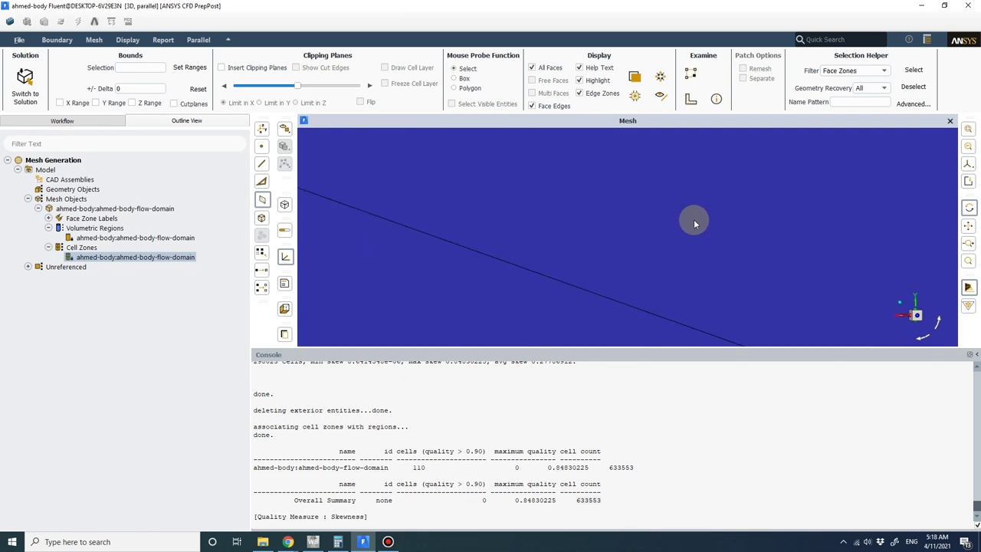
scroll(700, 218, down, 6)
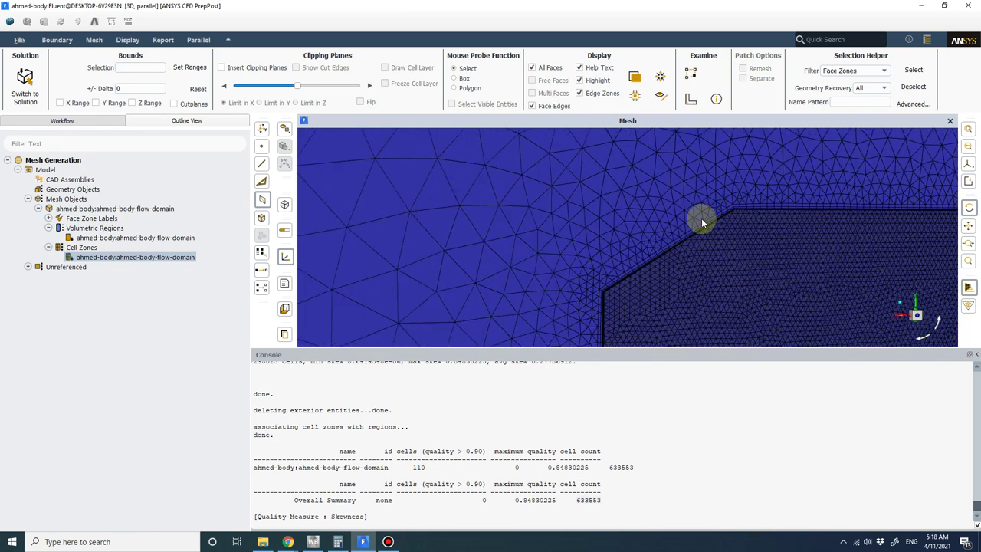
scroll(831, 239, down, 5)
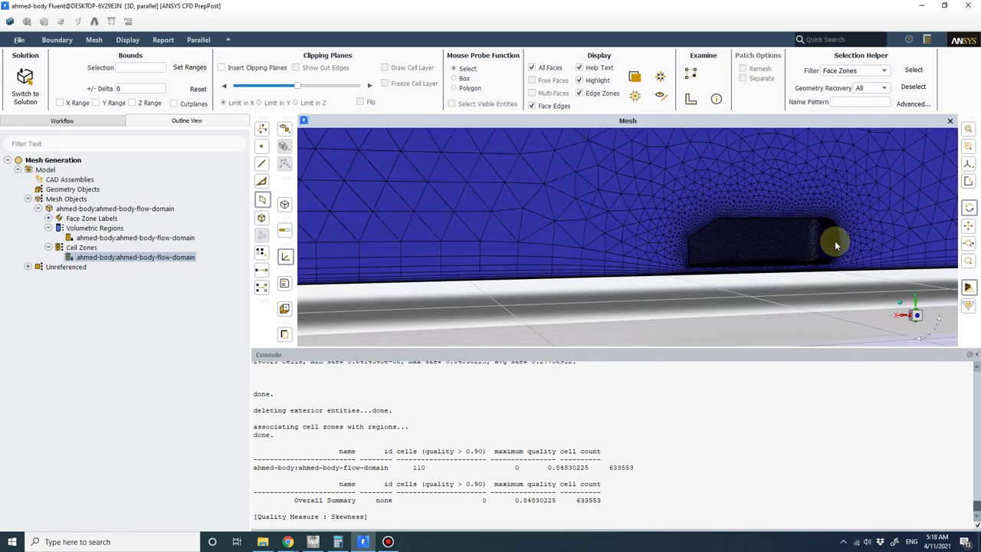
drag(528, 239, 954, 266)
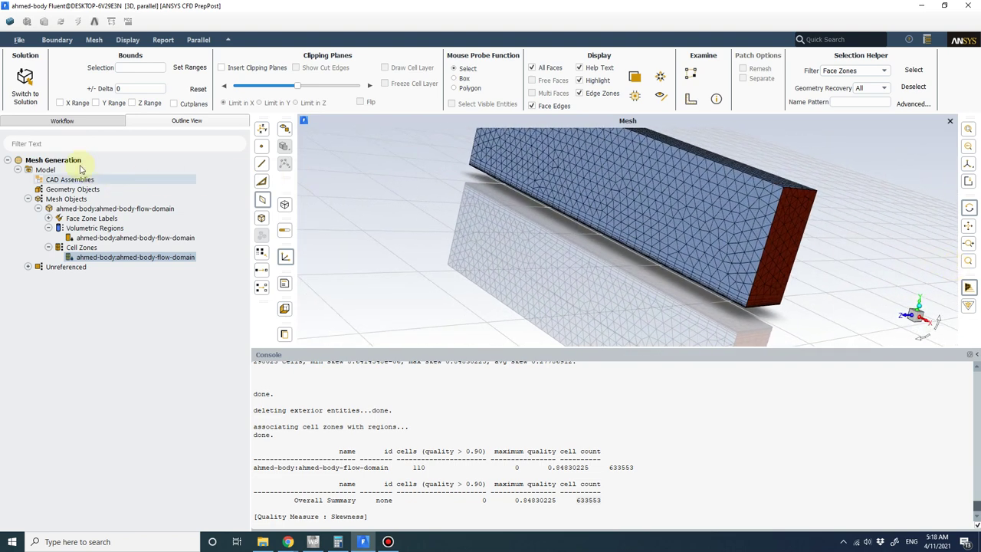
Switch from meshing to solution mode and show the General setup settings.
click(25, 86)
click(478, 293)
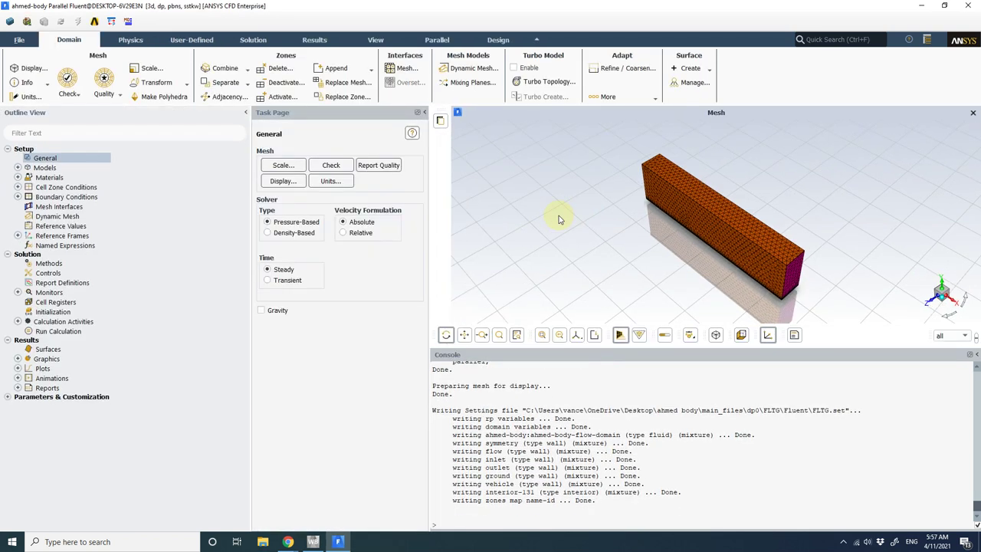
click(44, 159)
Scale the mesh as created in mm and close the Scale Mesh dialog.
click(151, 68)
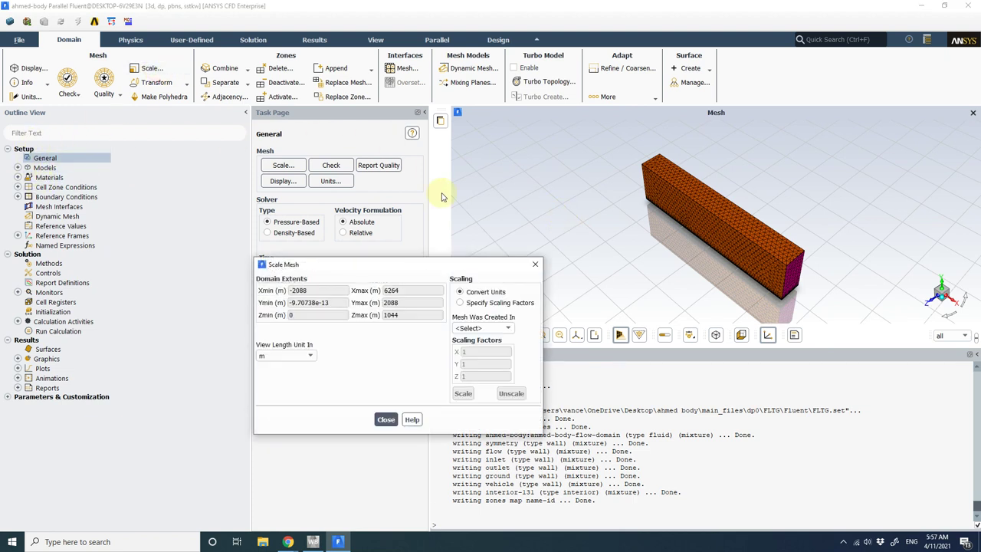
click(485, 328)
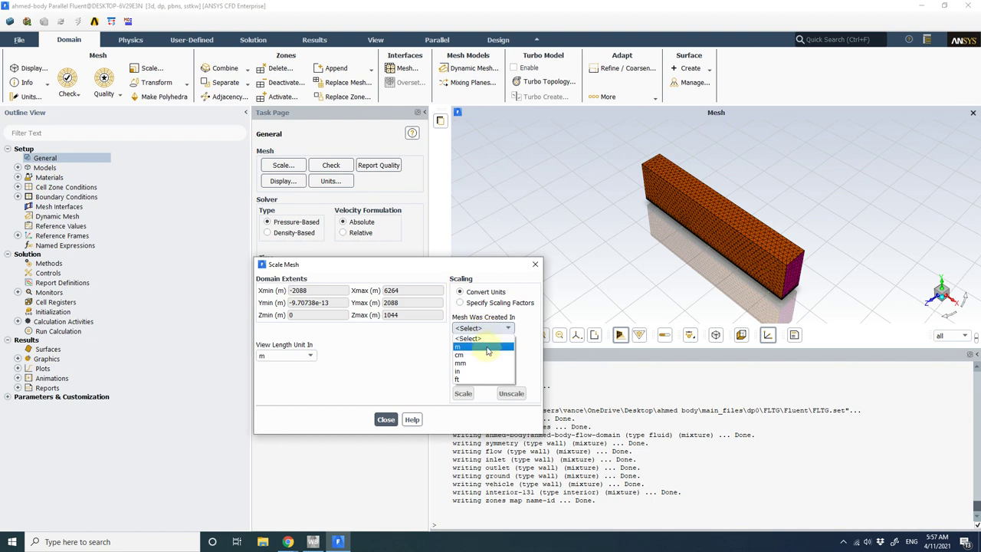
click(484, 363)
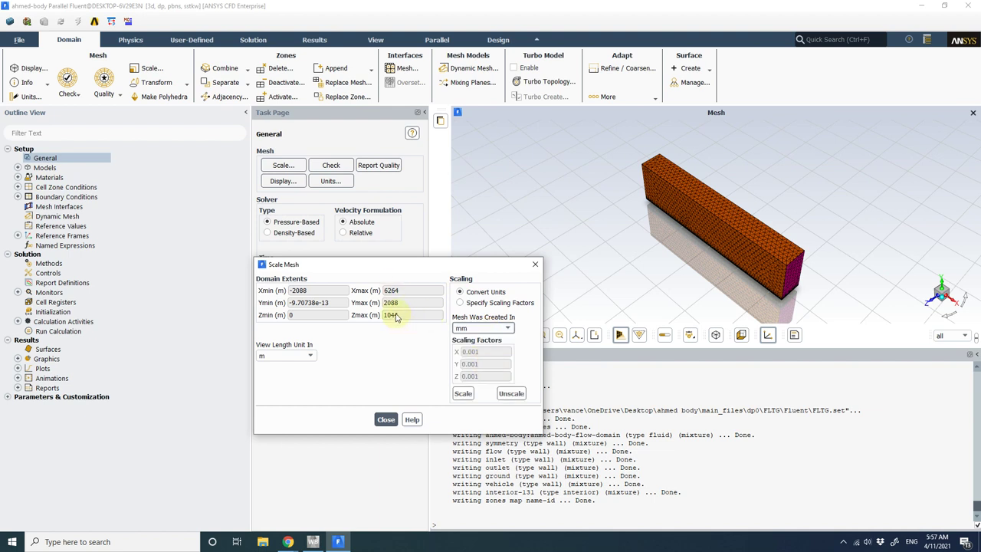
click(462, 393)
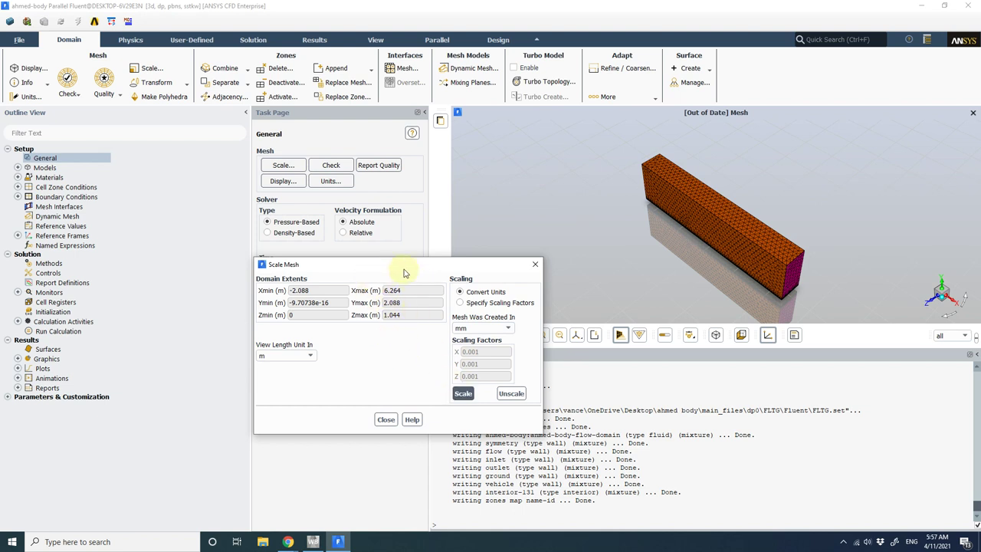
click(386, 419)
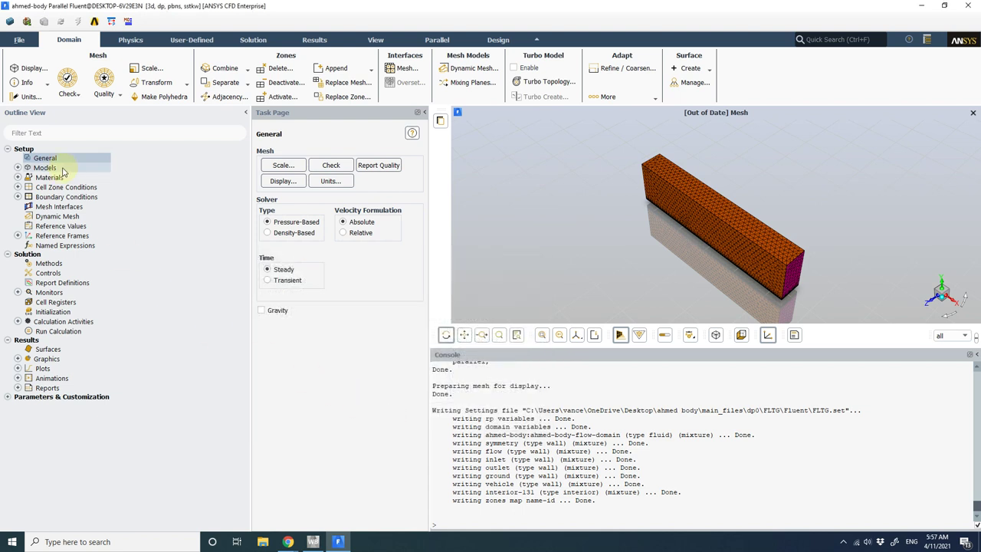
Expand the Models branch and enable gravity with a Y acceleration of -9.81 m/s2.
click(17, 168)
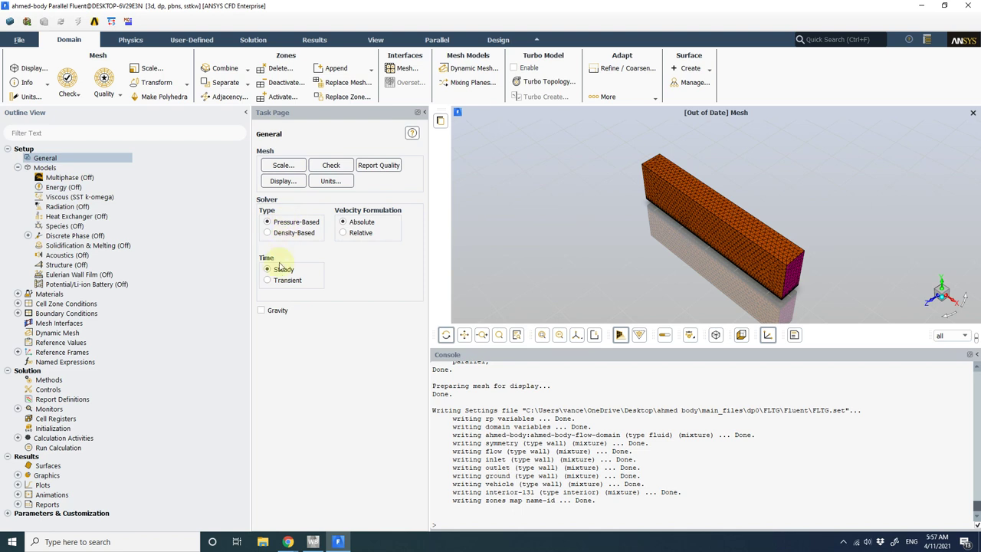
drag(302, 349, 269, 351)
text(-9.81)
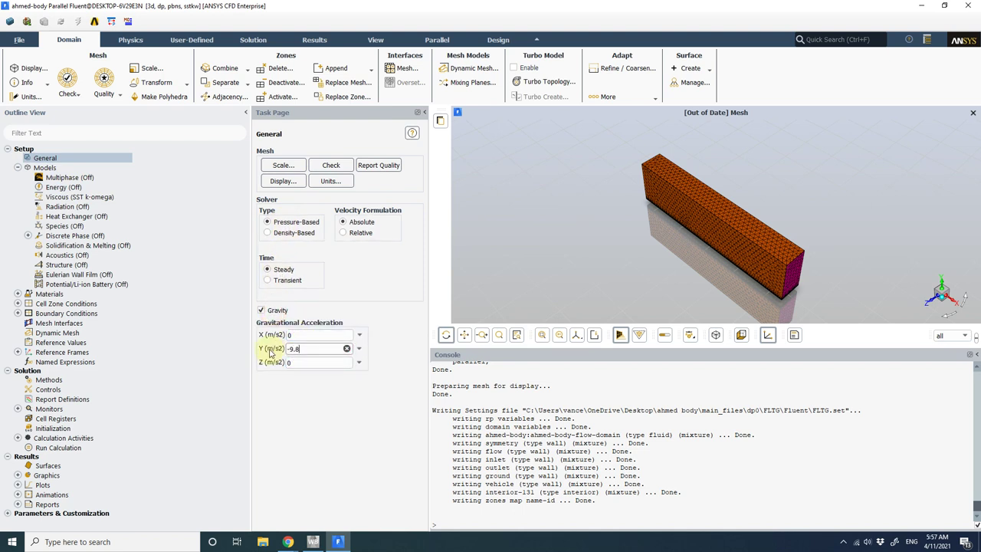
Enable Curvature Correction for the SST k-omega viscous model and apply it.
click(81, 198)
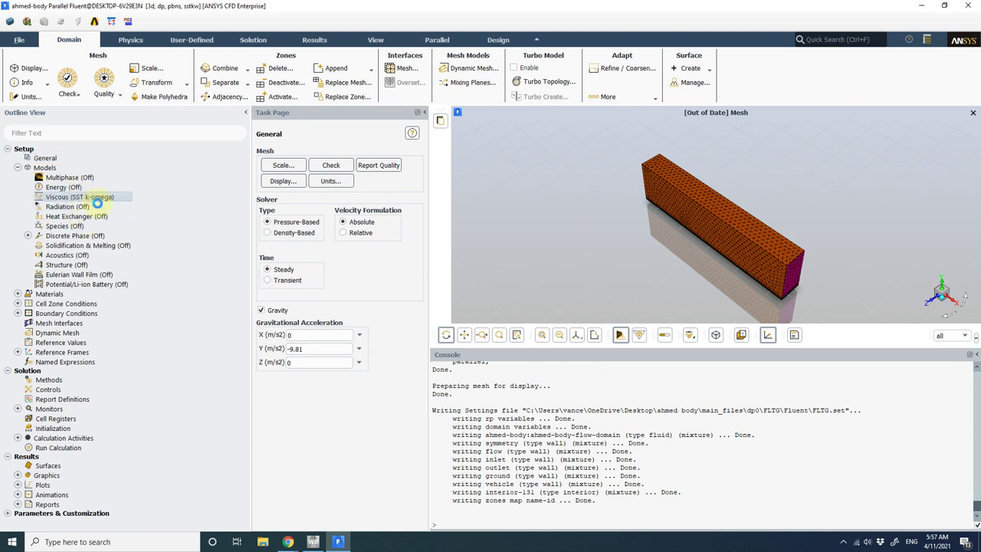
double_click(98, 199)
drag(317, 268, 432, 46)
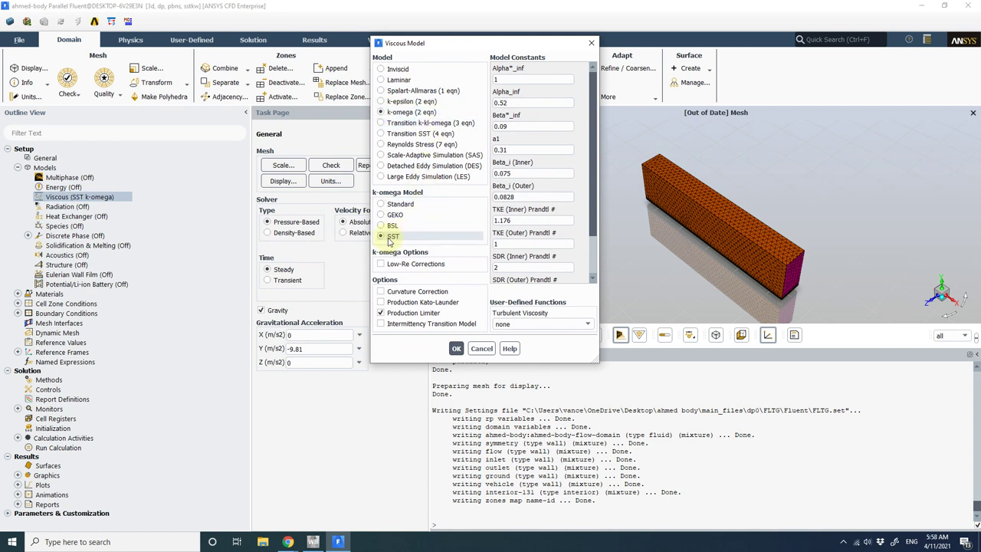
click(395, 292)
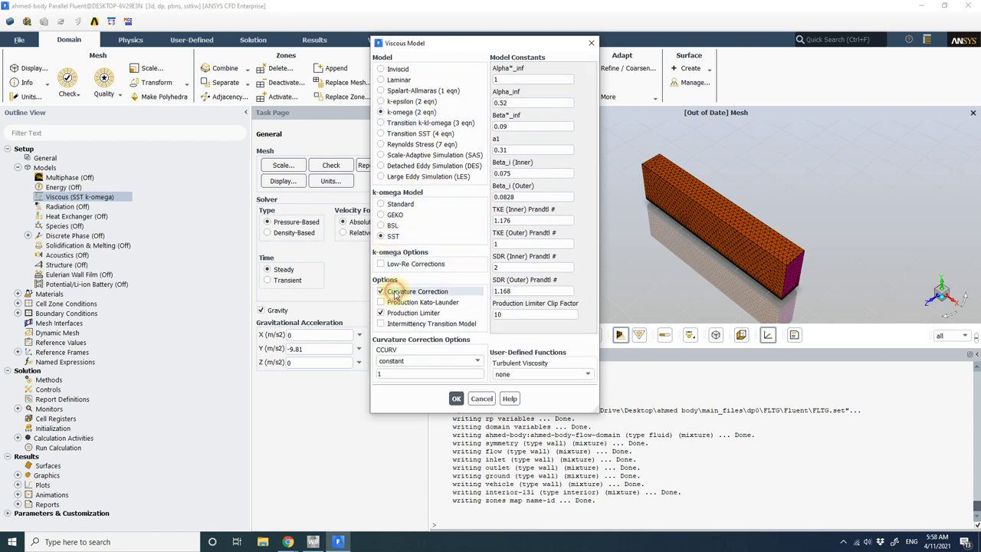
click(455, 398)
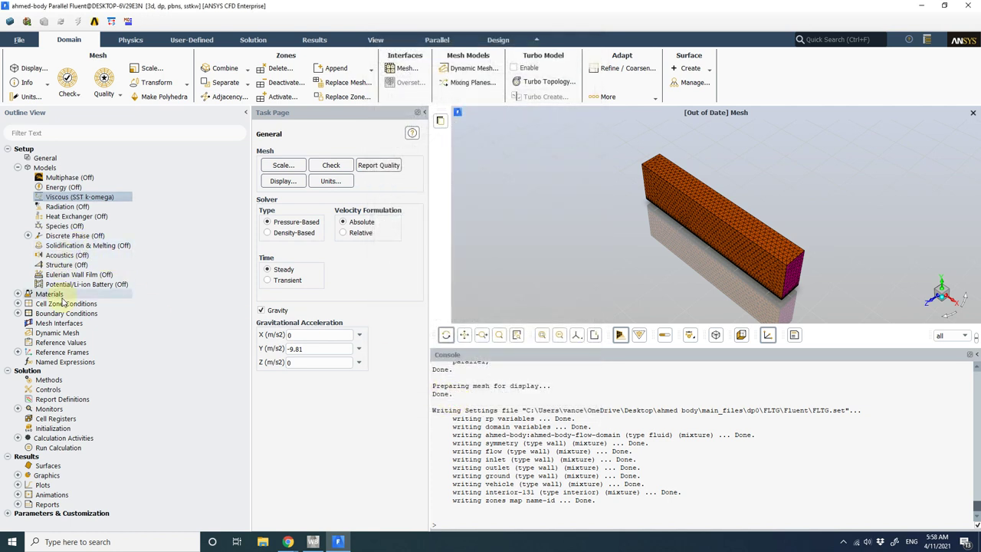
Show the boundary conditions and define the flow zone as a stationary wall with zero specified shear stress.
double_click(55, 294)
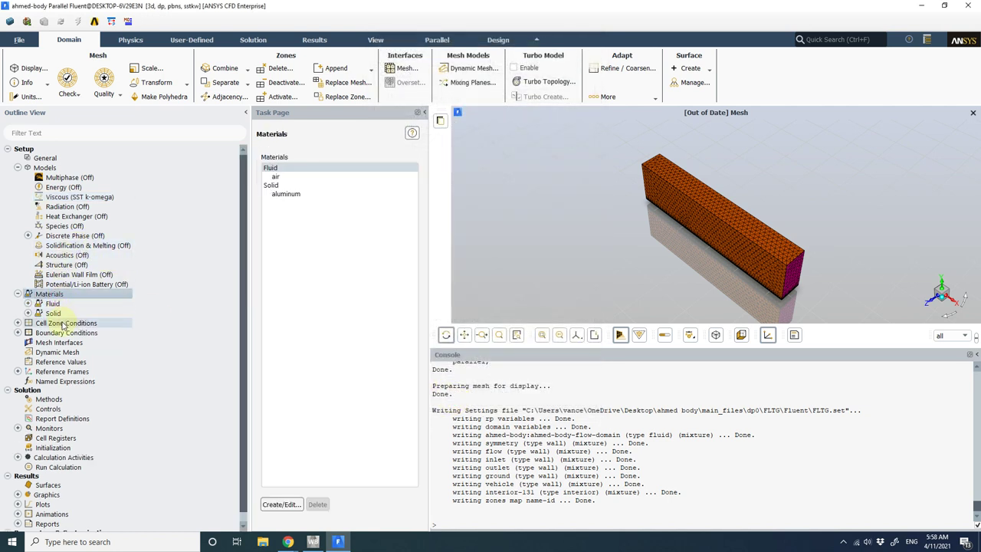
double_click(63, 333)
click(268, 175)
click(321, 434)
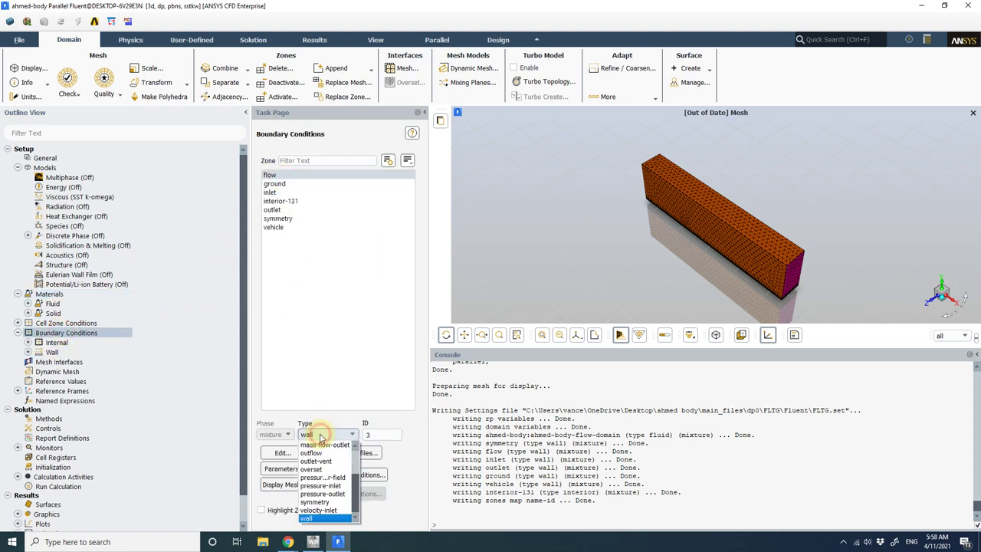
click(323, 517)
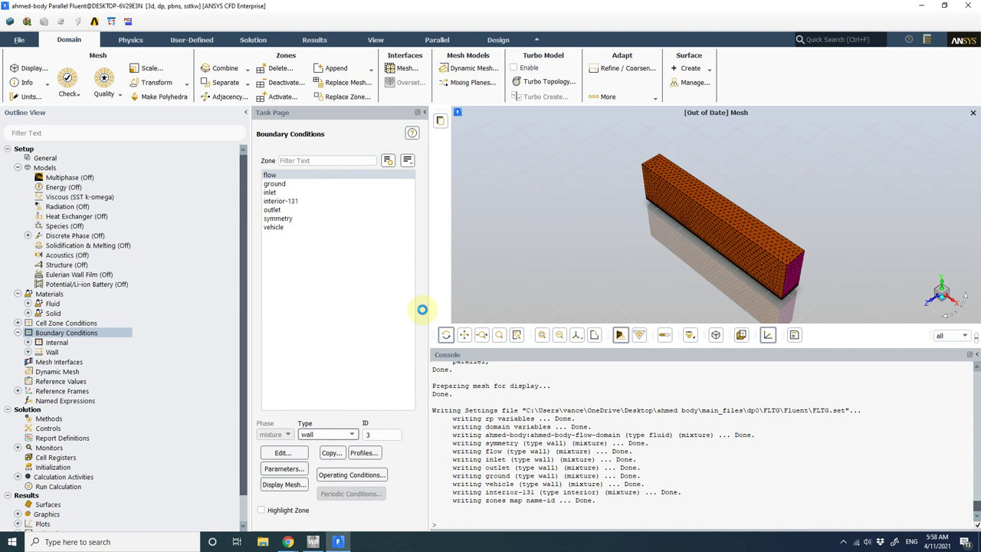
drag(427, 274, 687, 80)
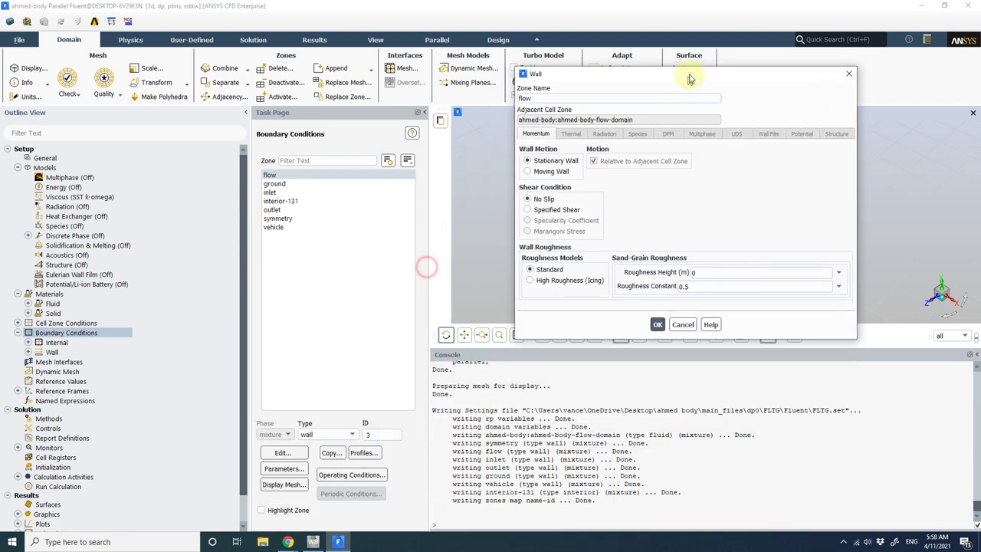
click(566, 208)
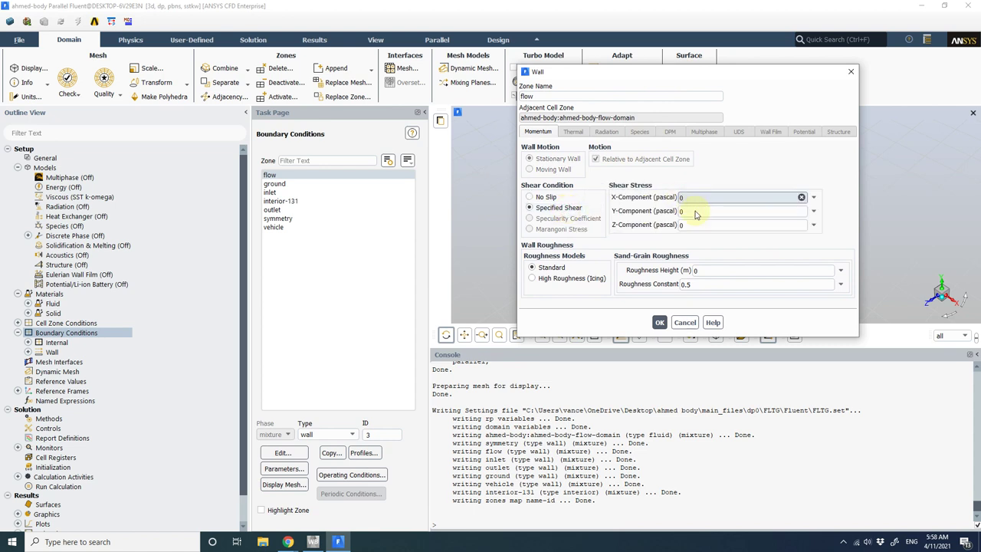
click(659, 323)
Review the ground zone's wall settings and accept it as a stationary, no-slip wall.
click(275, 184)
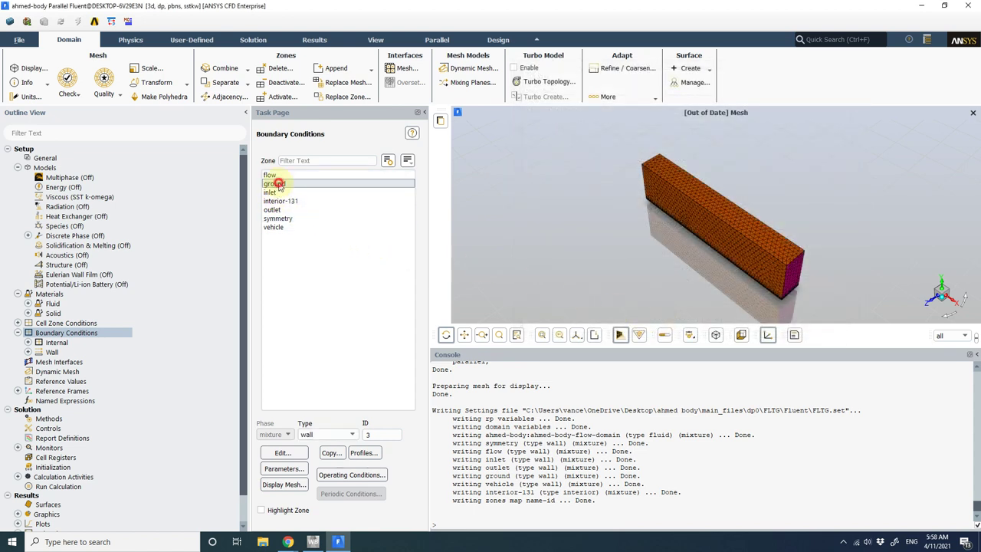
click(283, 193)
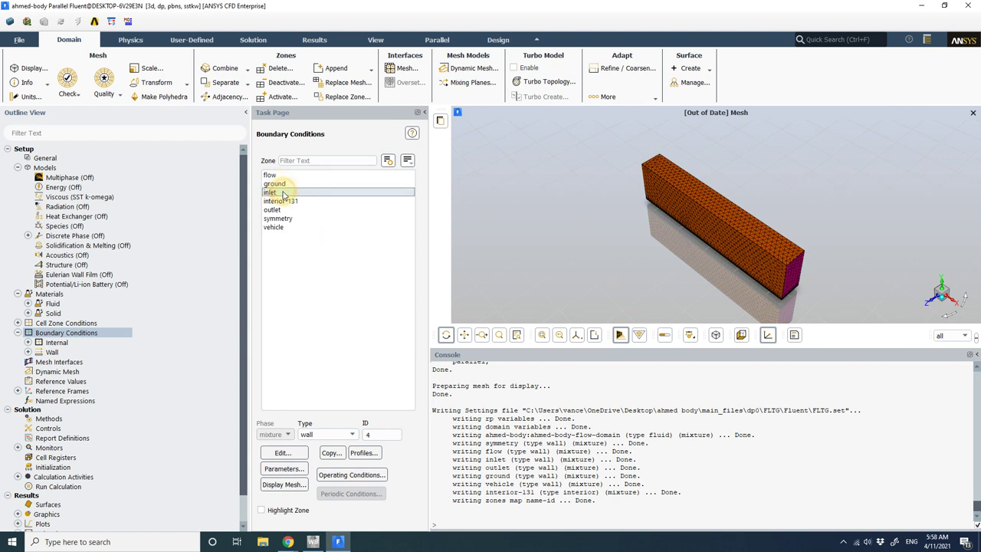
click(281, 184)
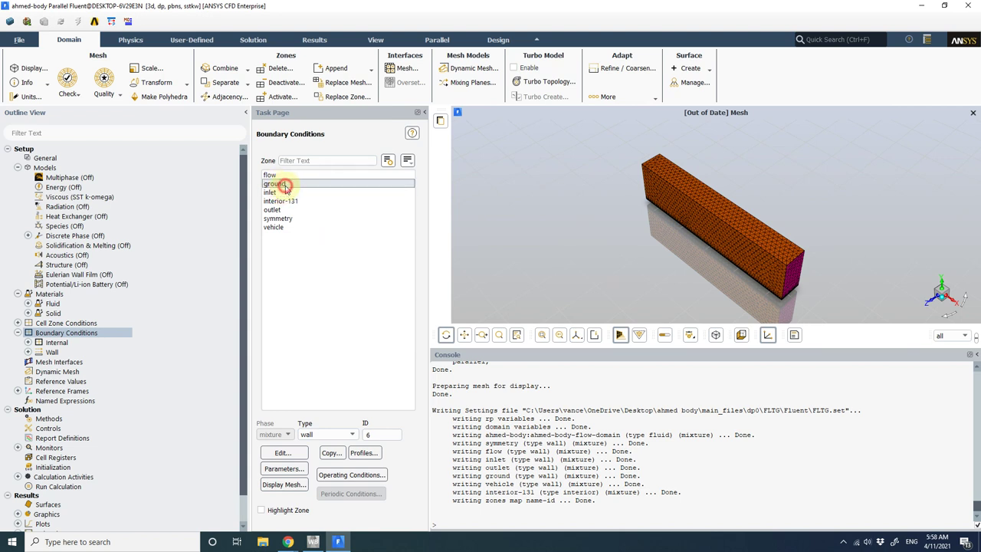
click(298, 452)
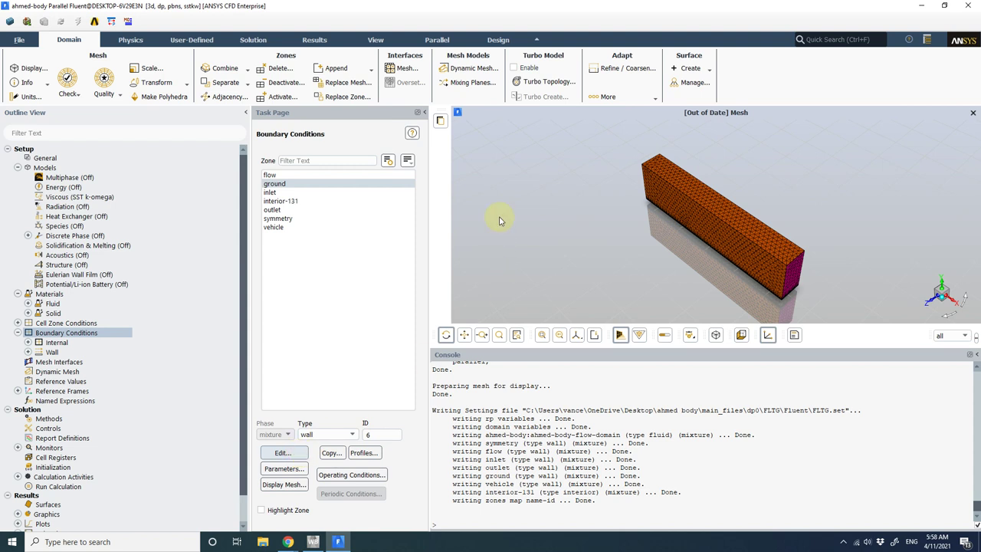
drag(479, 265, 693, 102)
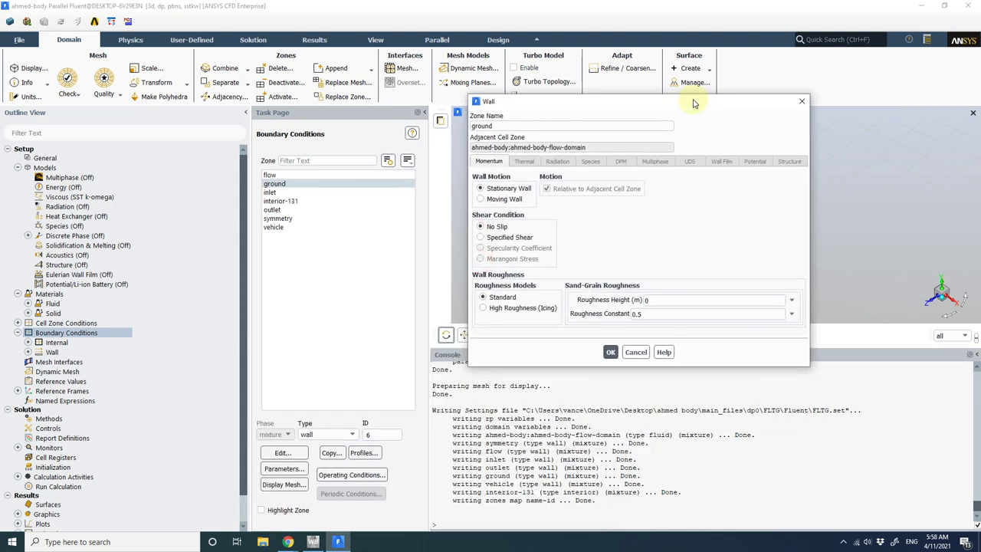
click(610, 352)
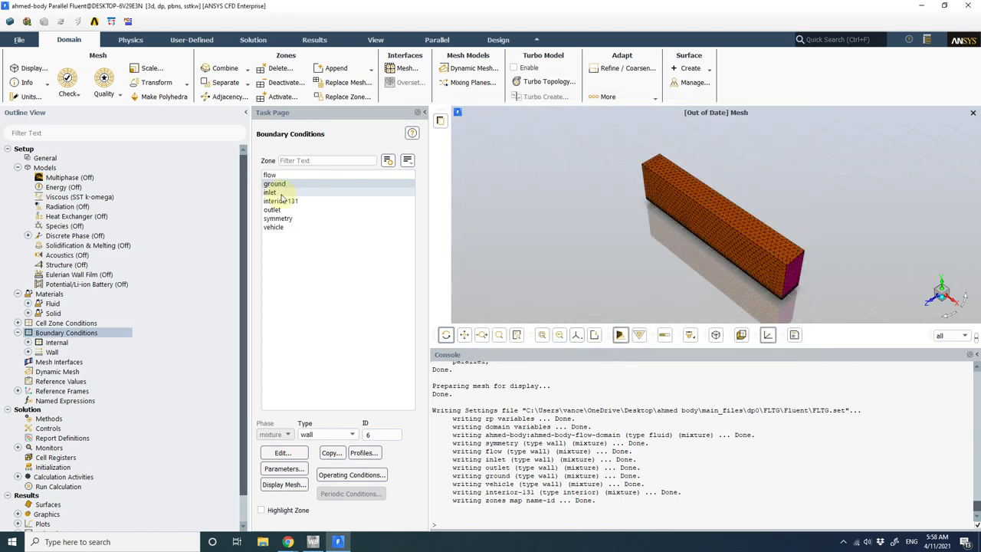
Change the inlet zone to a velocity-inlet and set its velocity magnitude to 28 m/s.
click(276, 193)
click(328, 434)
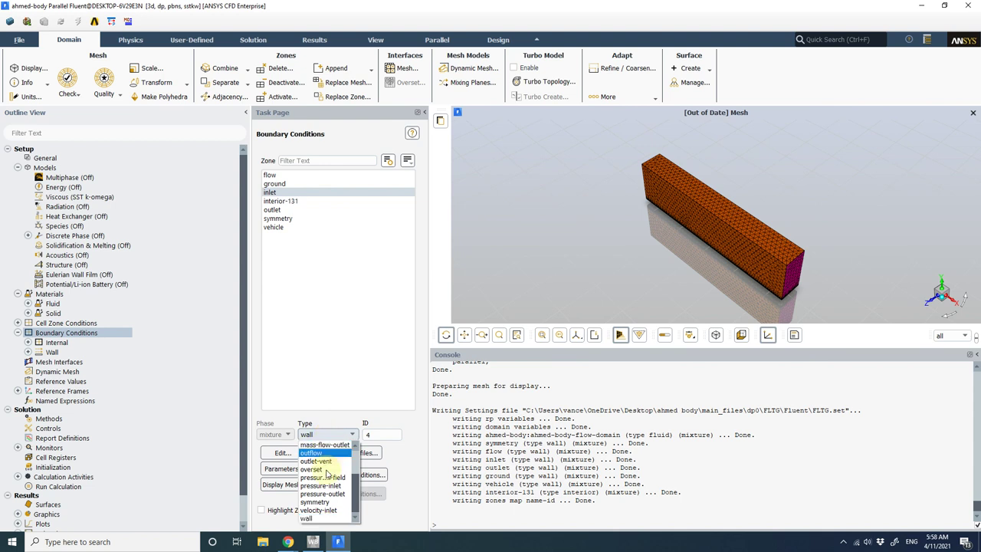
click(330, 509)
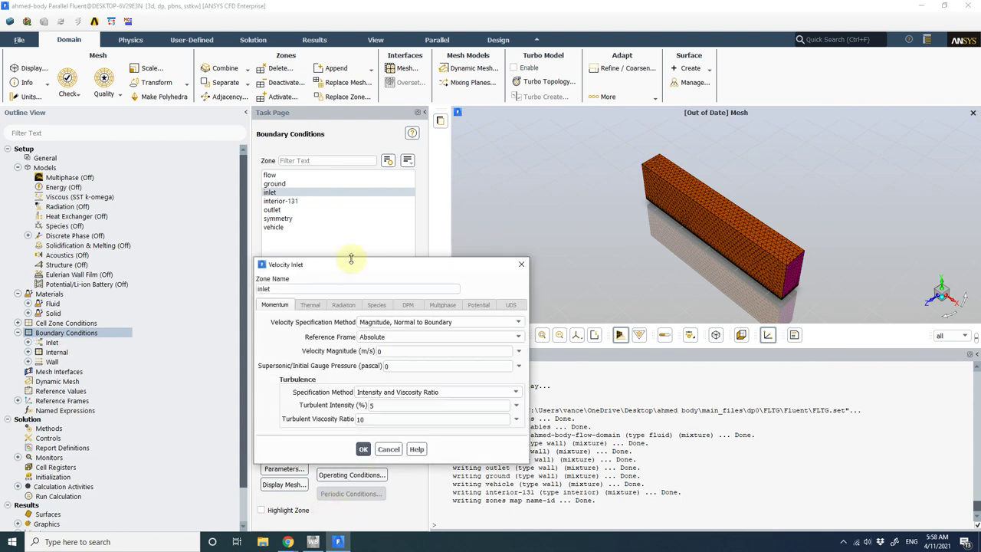
double_click(649, 284)
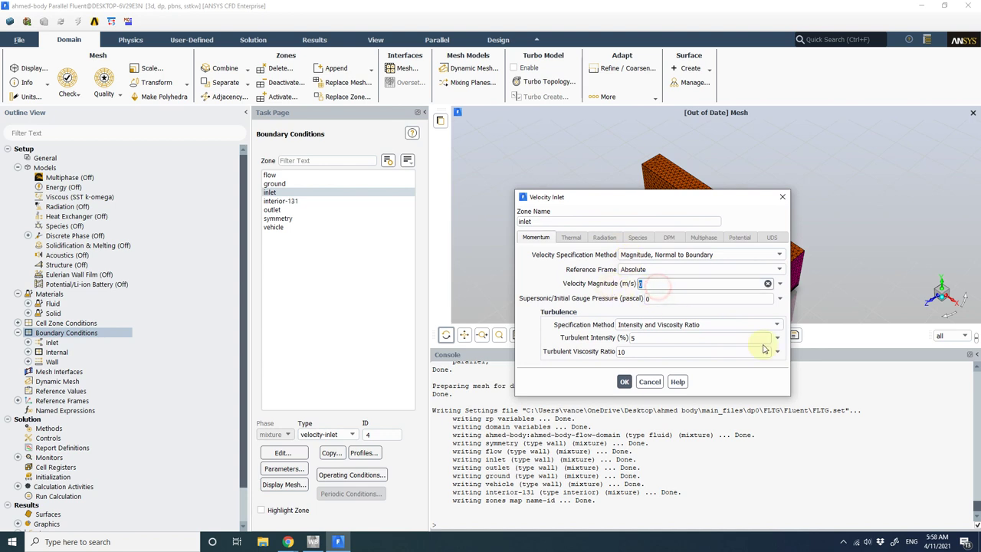
text(28)
click(624, 381)
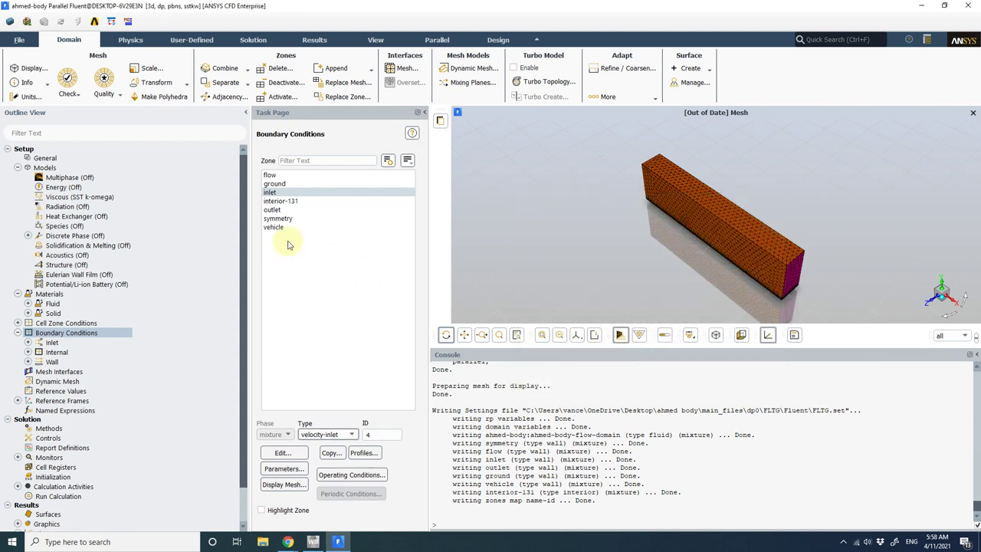
Change the outlet zone to a pressure-outlet and accept its default settings with 0 Pa gauge pressure.
click(283, 210)
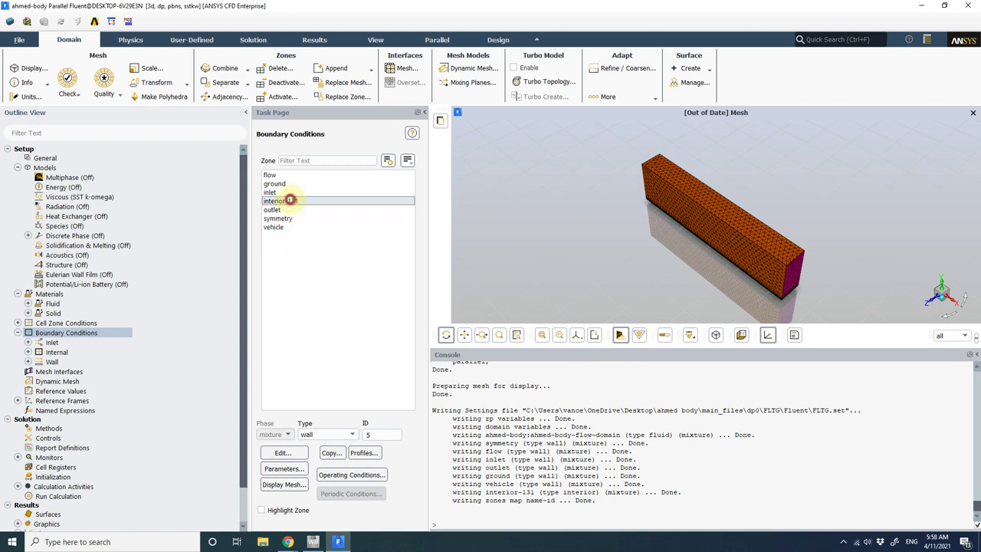
click(288, 201)
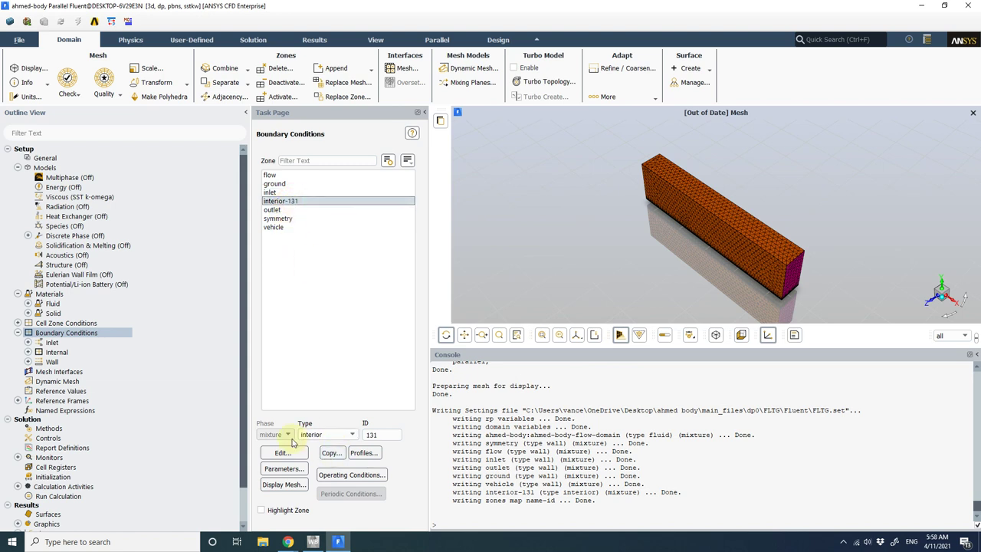
click(272, 210)
click(339, 434)
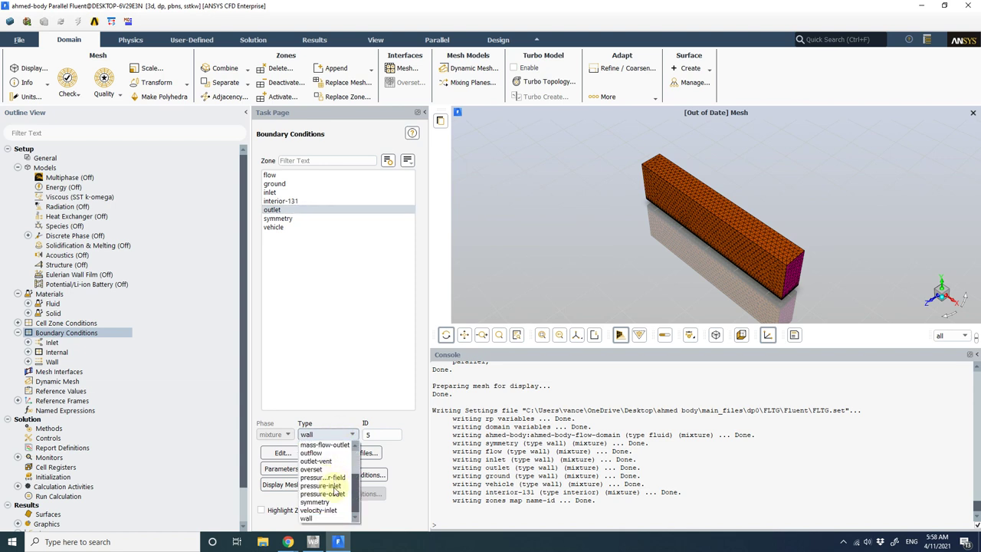
click(336, 494)
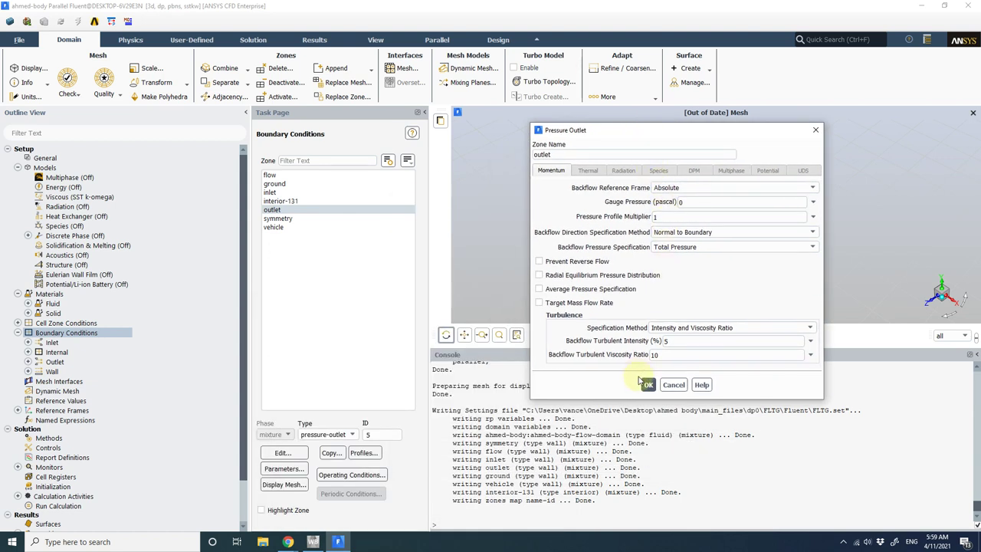
click(648, 384)
Change the symmetry zone's boundary type to symmetry and confirm it.
click(278, 218)
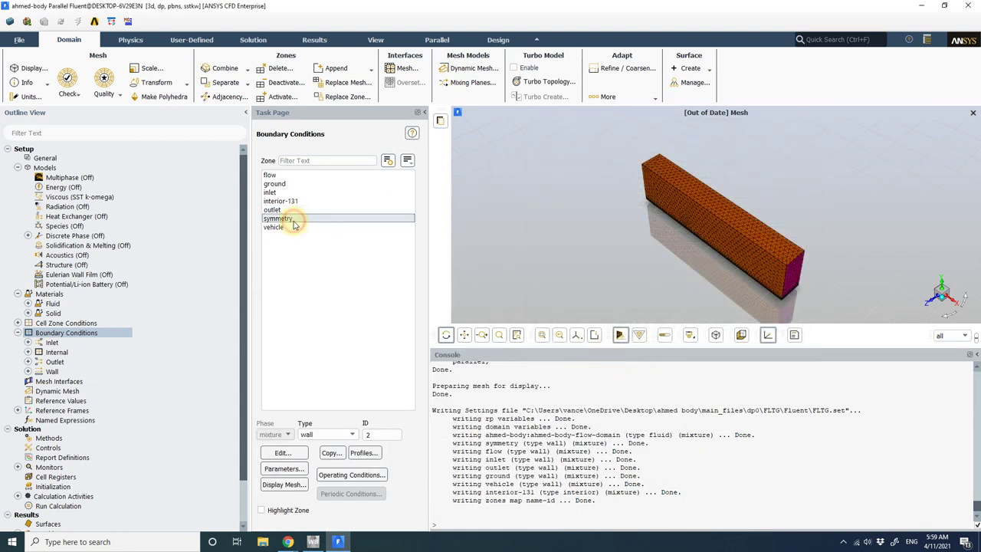
click(321, 436)
click(331, 501)
click(329, 314)
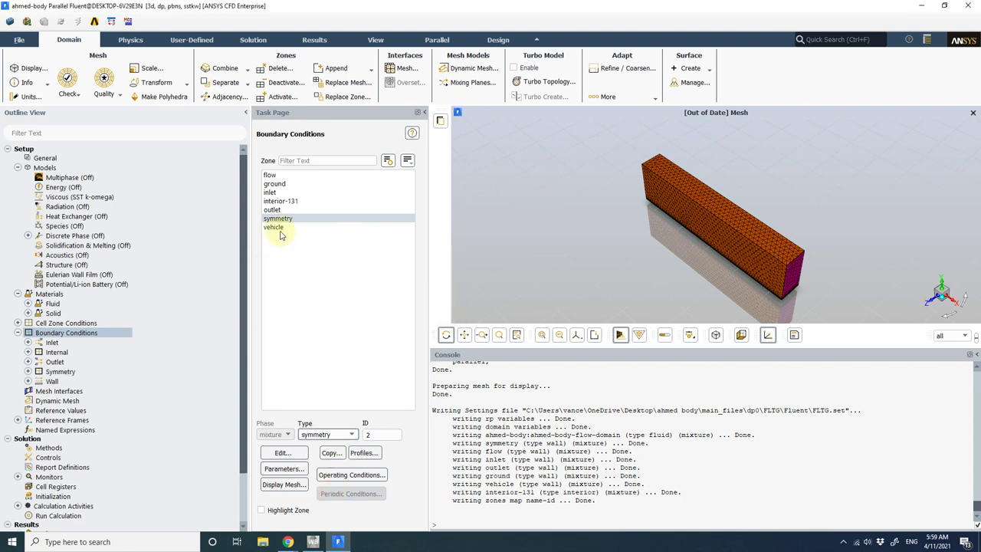
Check the vehicle zone's wall settings and accept it as a stationary, no-slip wall.
click(273, 226)
click(288, 452)
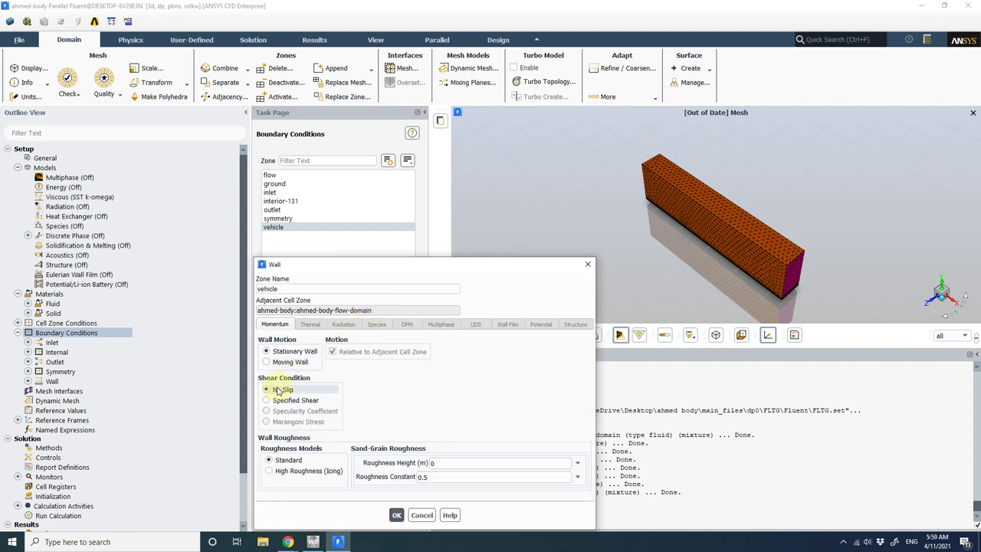
click(397, 514)
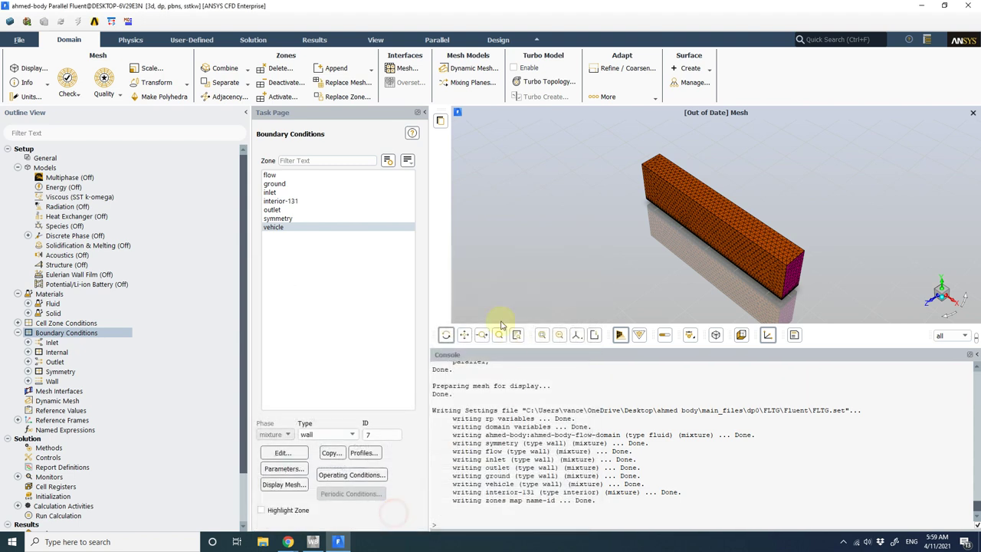
Open the reference values and compute them from the inlet.
click(76, 410)
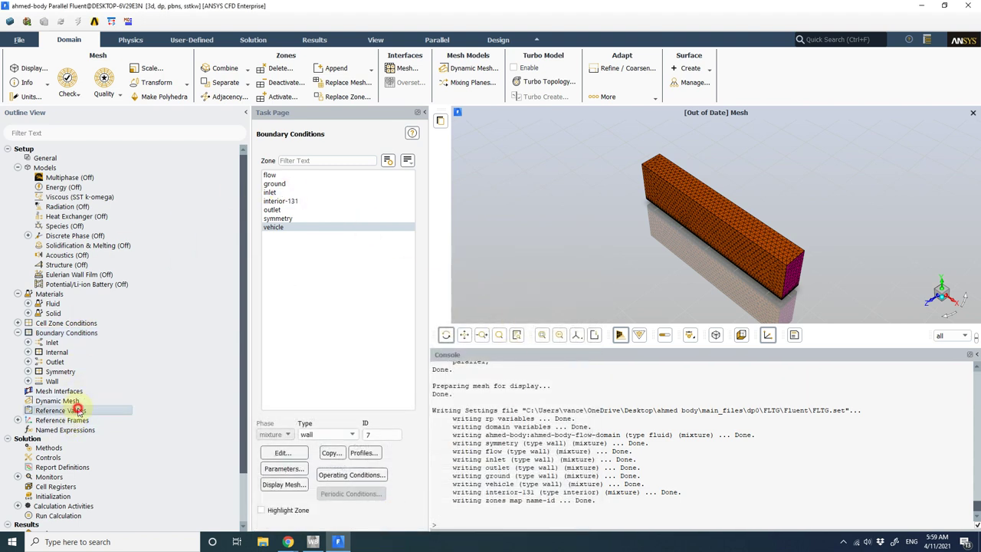
click(416, 161)
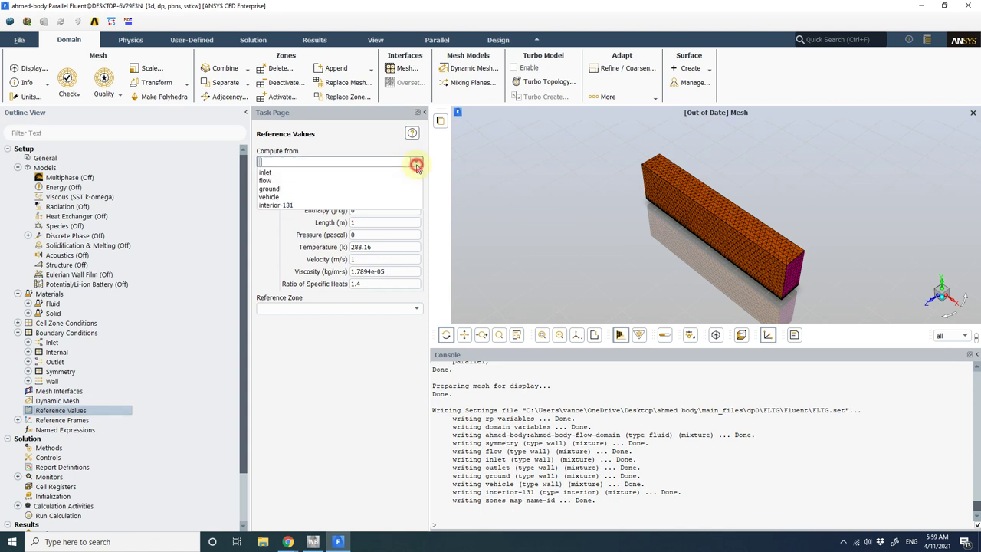
click(406, 196)
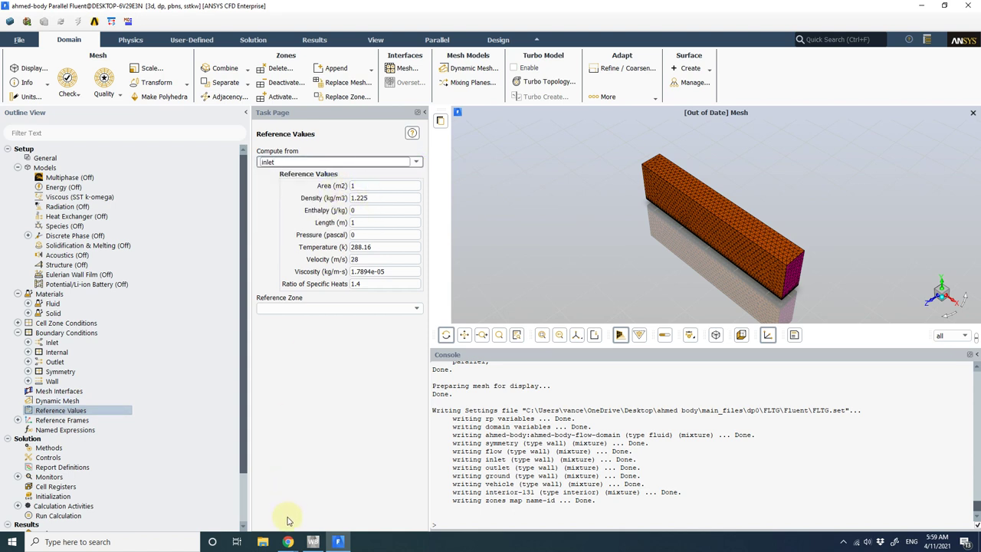
Switch to the Ahmed body dimension drawing in the browser and open Calculator alongside it.
mouse_move(287, 541)
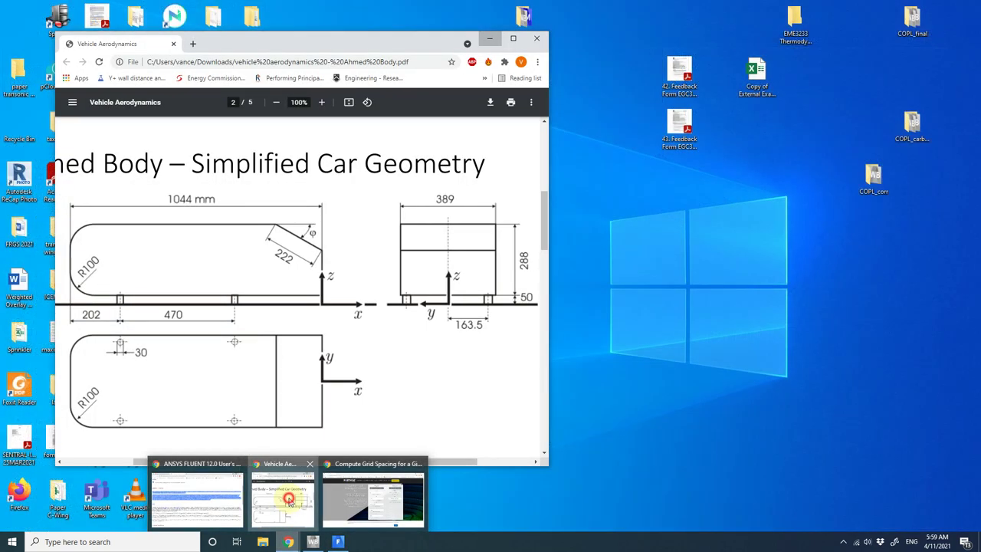
click(289, 500)
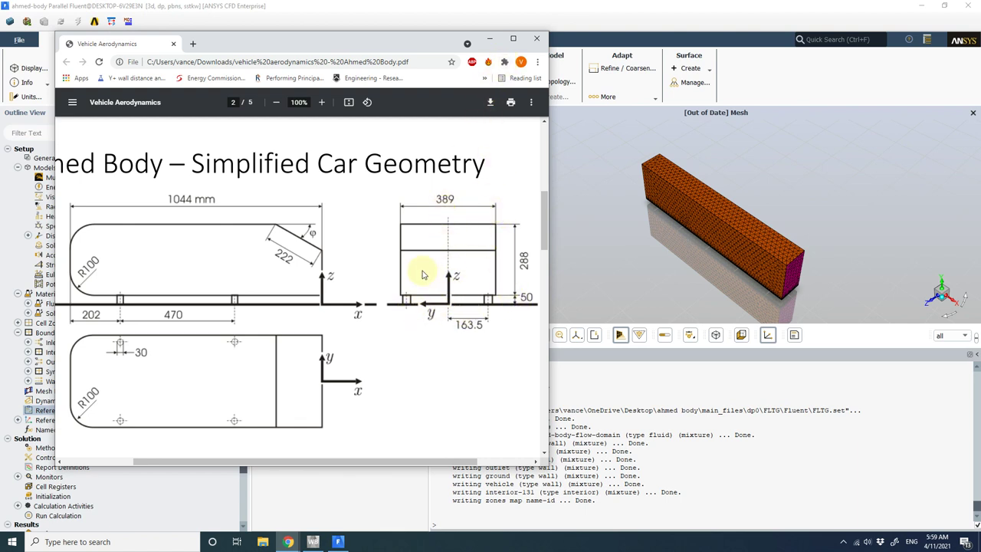
key(super)
text(cac)
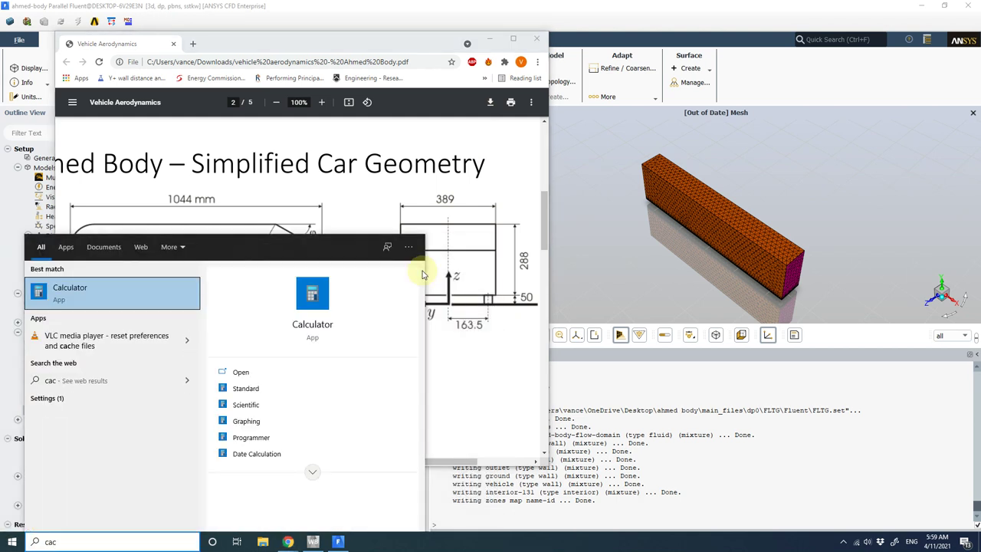
key(Return)
drag(590, 119, 822, 144)
Try to calculate half the body's frontal area as 0.288 × 389 ÷ 2.
text(0.2)
text(88*)
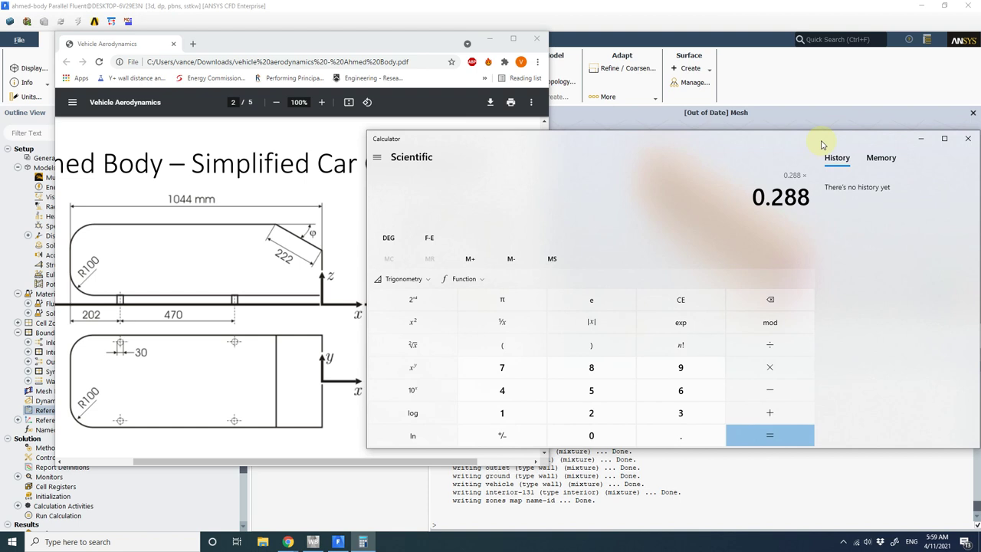
text(3)
text(/2)
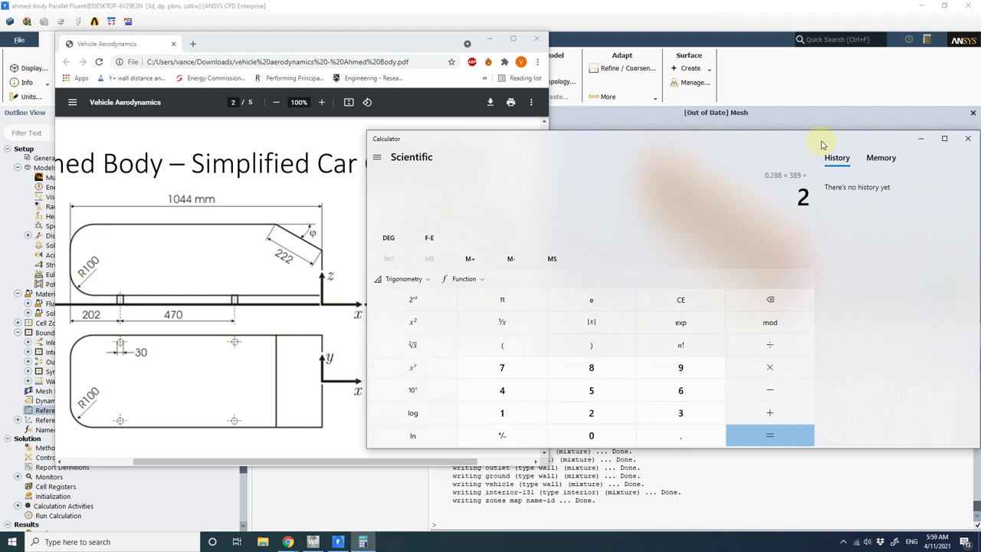
key(Return)
mouse_move(824, 142)
mouse_down()
mouse_move(487, 244)
mouse_move(539, 258)
mouse_move(563, 294)
mouse_move(576, 283)
mouse_up()
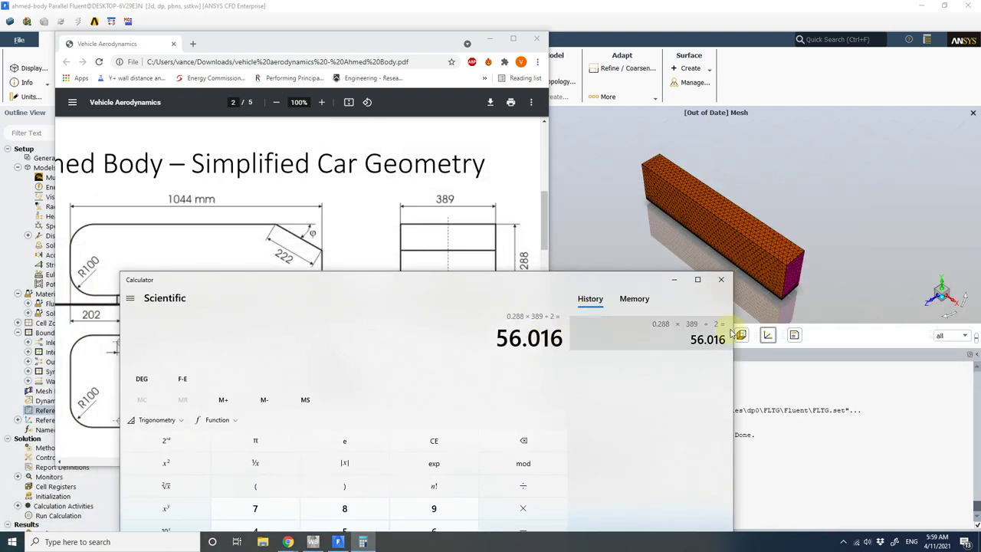
drag(650, 279, 678, 209)
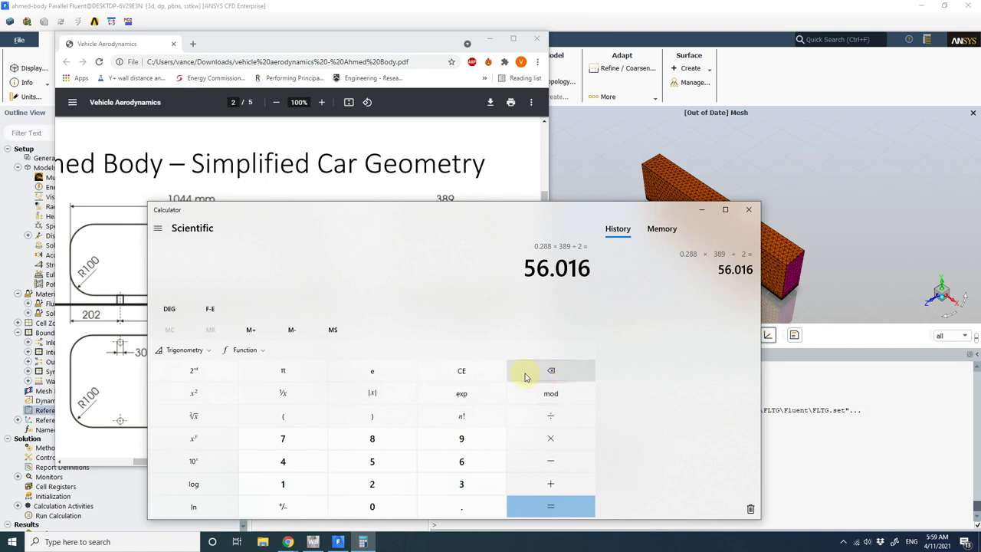
Clear the calculator entry and calculate half the frontal area in square metres as 0.288 × 0.389 ÷ 2.
click(459, 371)
text(.28)
text(8*0.389)
text(/2=)
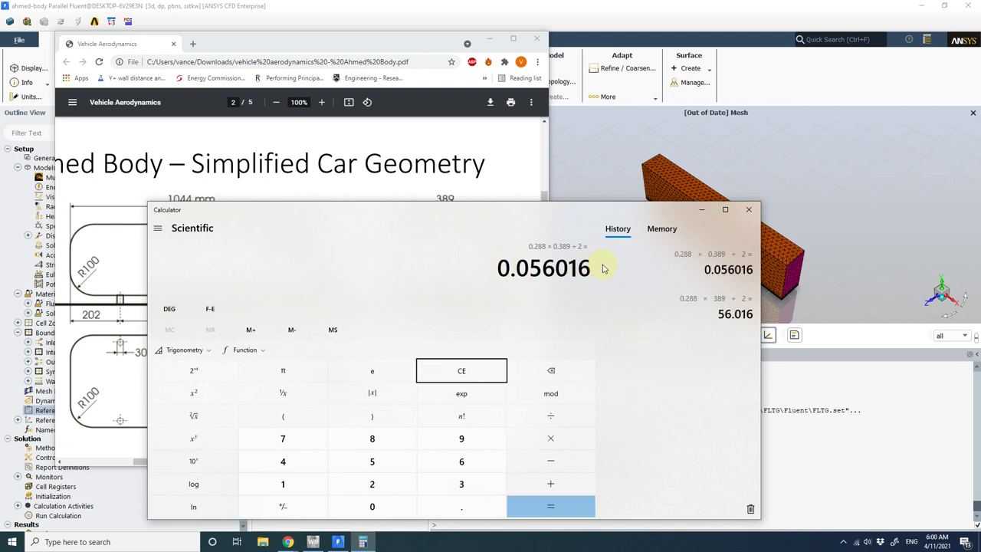
mouse_move(530, 220)
mouse_down()
mouse_move(515, 274)
mouse_move(900, 120)
mouse_move(553, 291)
mouse_move(556, 324)
mouse_up()
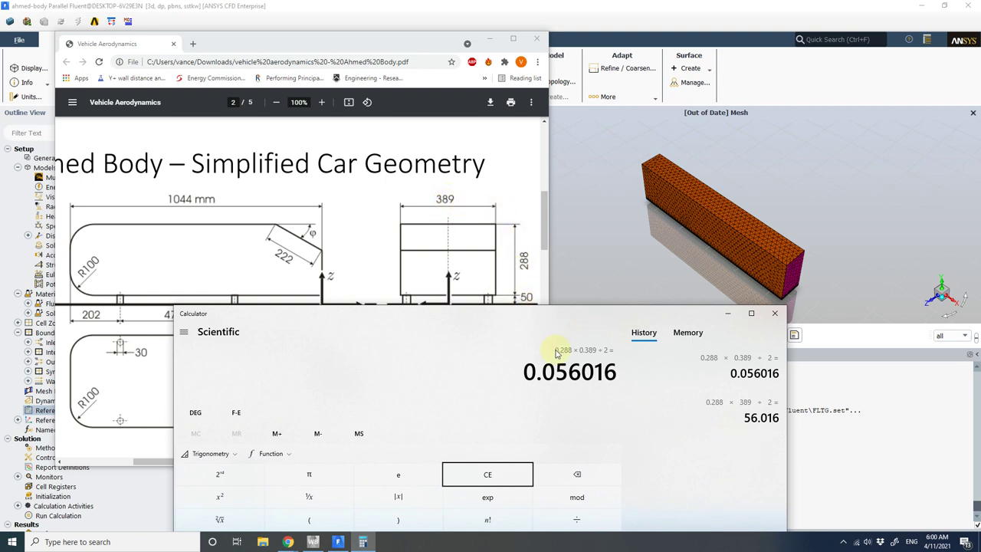
Copy the calculated half-model frontal area and return to Fluent to enter 0.056016 m2 as the reference area.
double_click(596, 373)
click(594, 373)
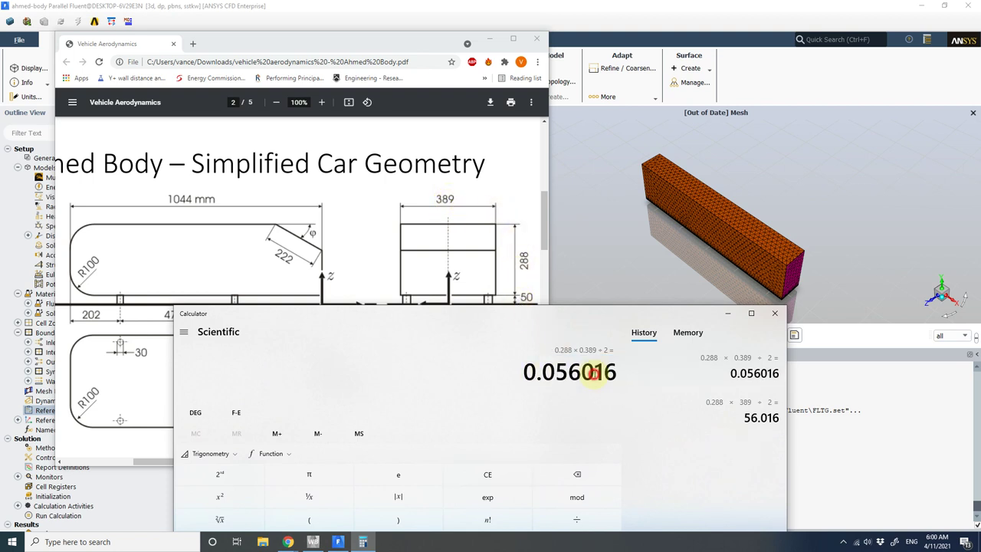
drag(606, 373, 529, 373)
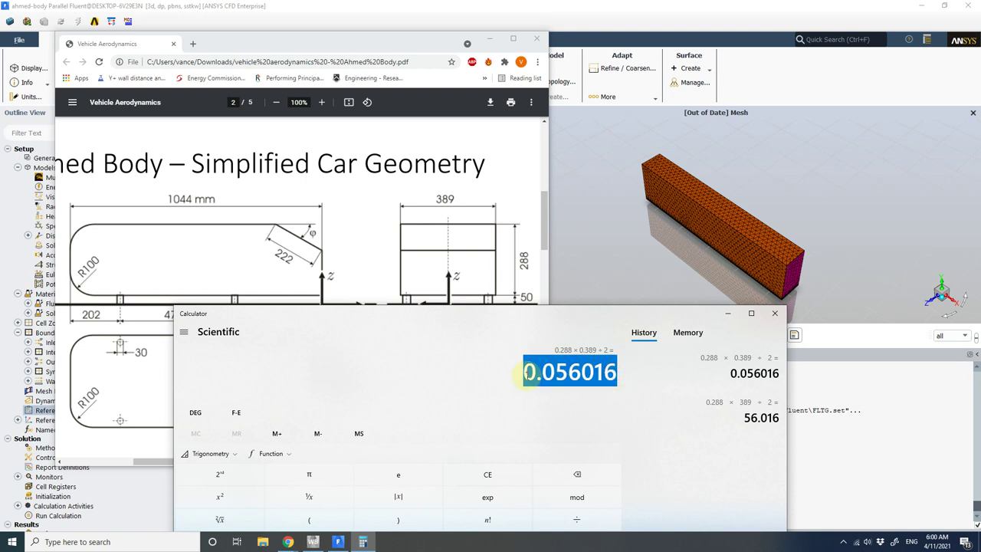
right_click(528, 373)
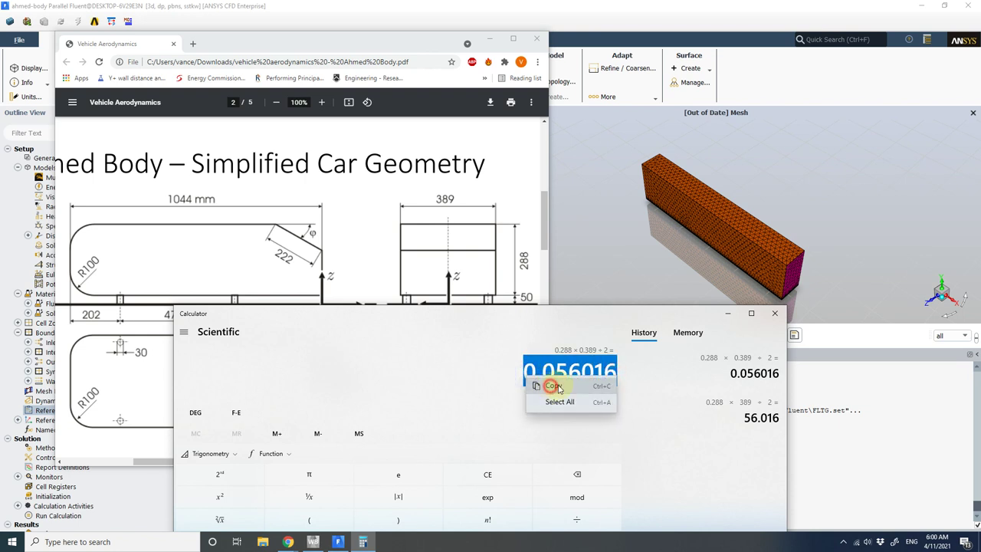
click(557, 387)
click(727, 315)
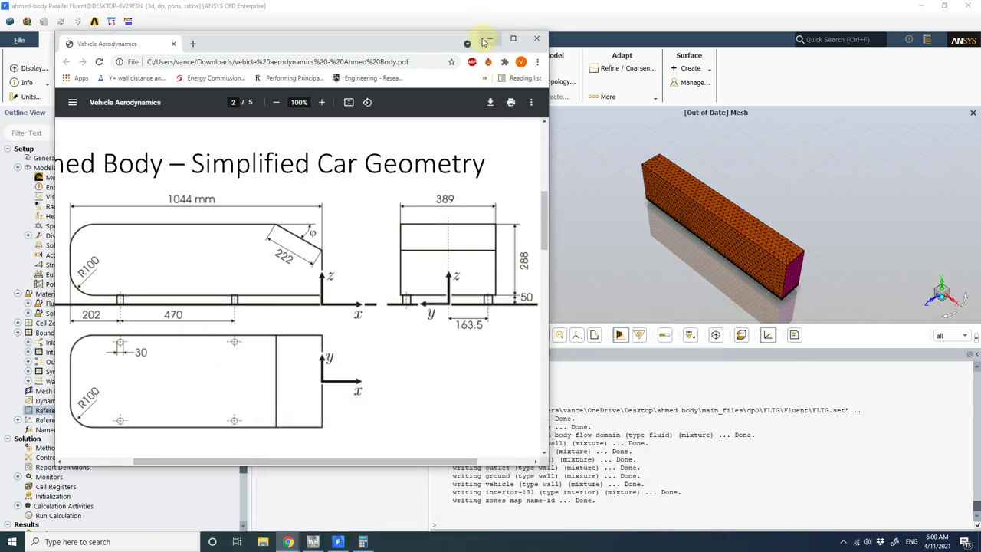
click(490, 38)
double_click(377, 187)
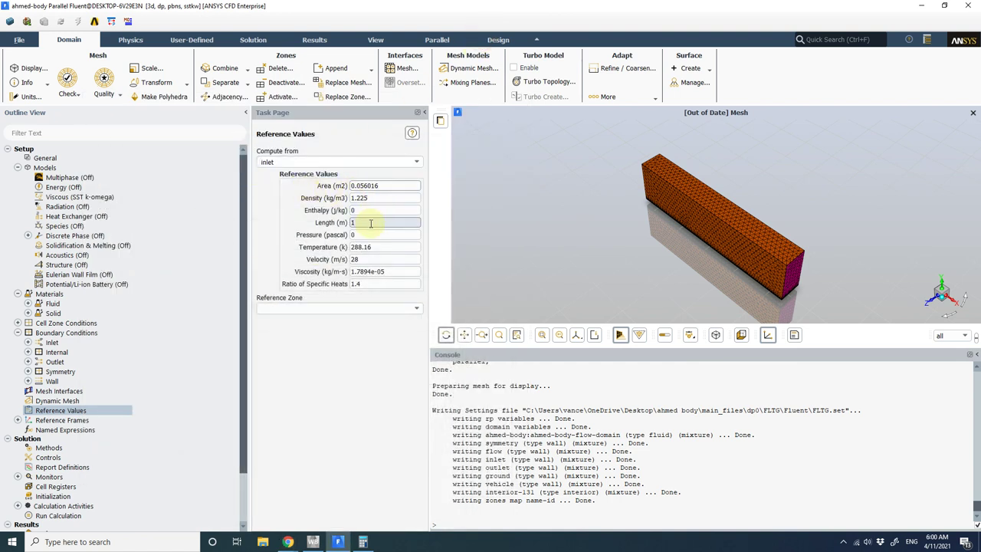
Set the reference zone to ahmed-body:ahmed-body-flow-domain and recheck the reference values.
click(314, 308)
click(327, 326)
click(98, 448)
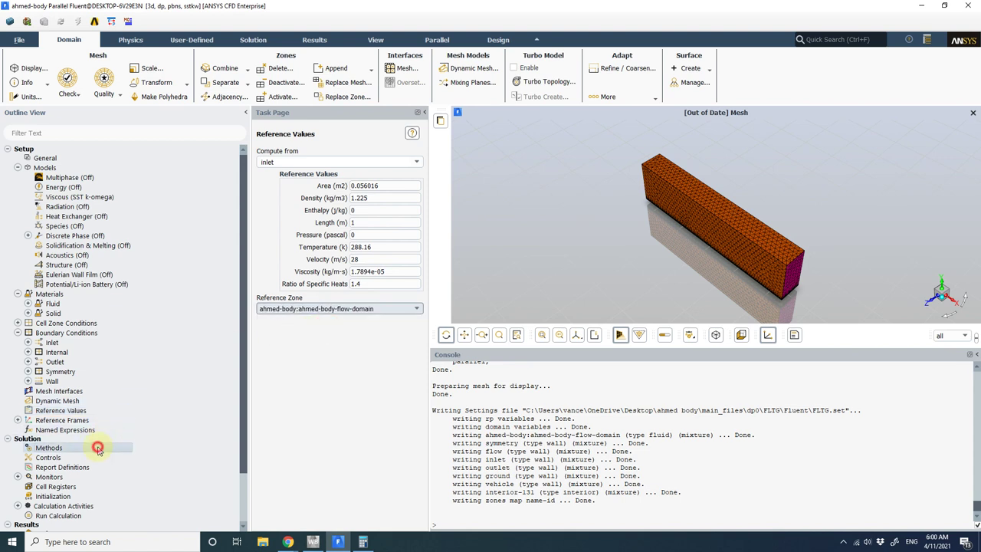
click(76, 410)
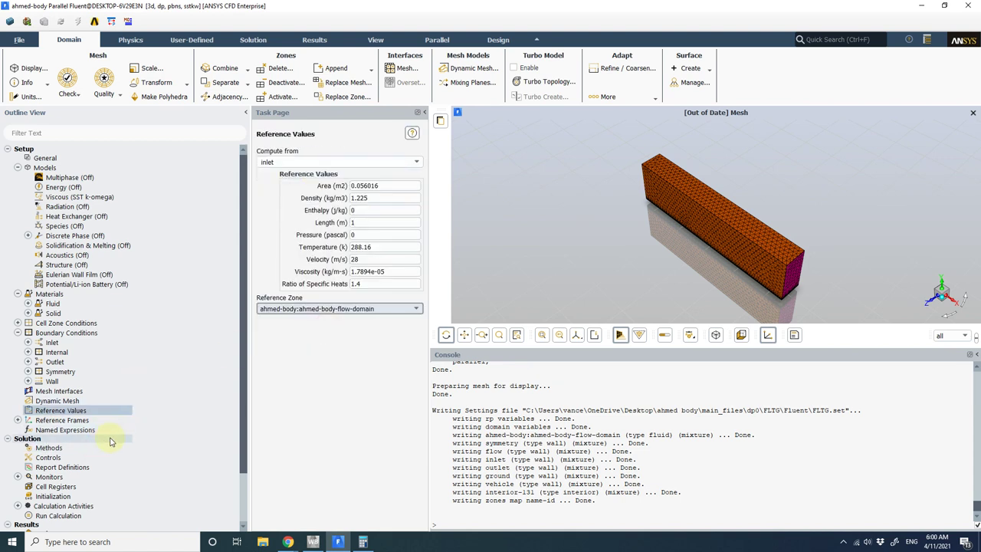
Set Second Order Upwind for turbulent kinetic energy and specific dissipation rate, and enable Warped-Face Gradient Correction and High Order Term Relaxation.
click(98, 448)
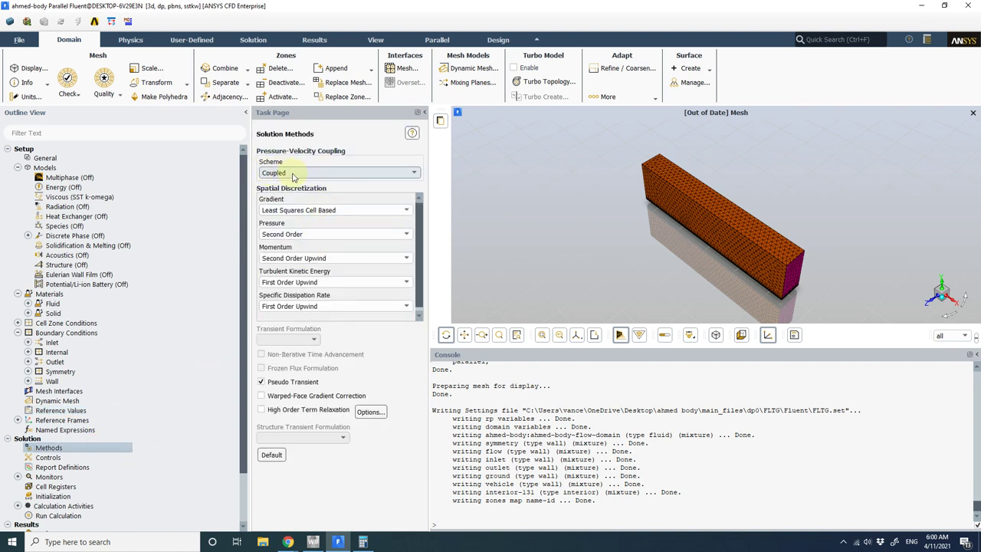
click(292, 282)
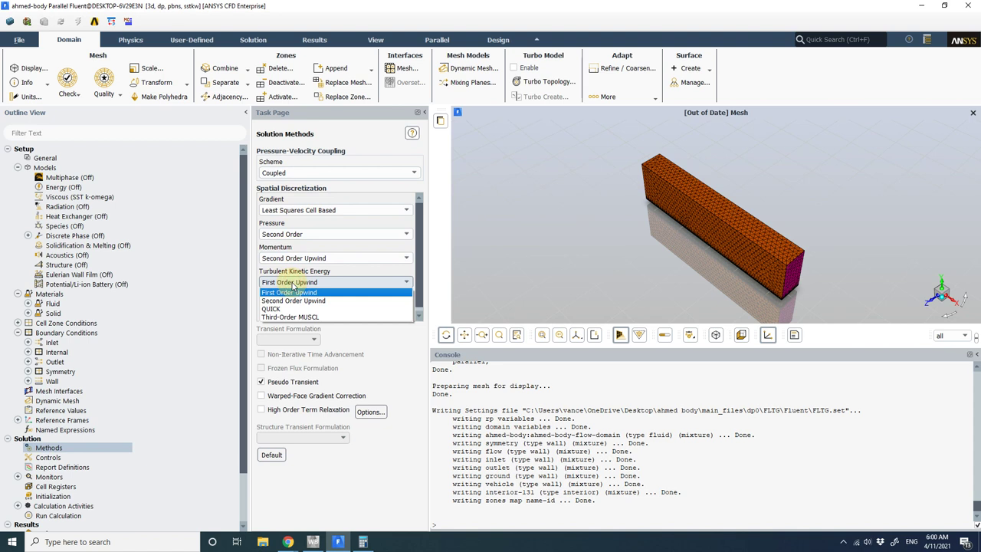
click(294, 301)
click(296, 307)
click(301, 326)
scroll(416, 284, down, 1)
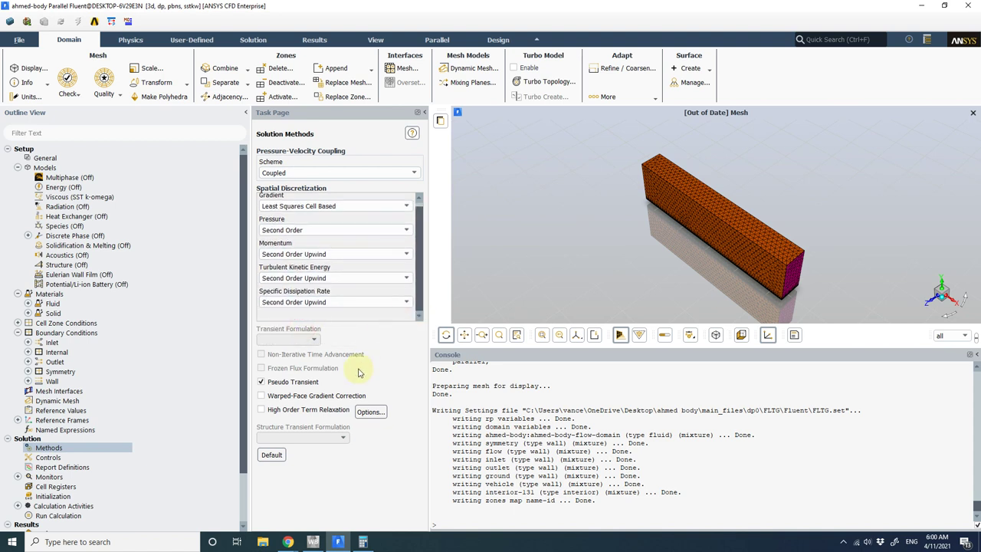
click(309, 397)
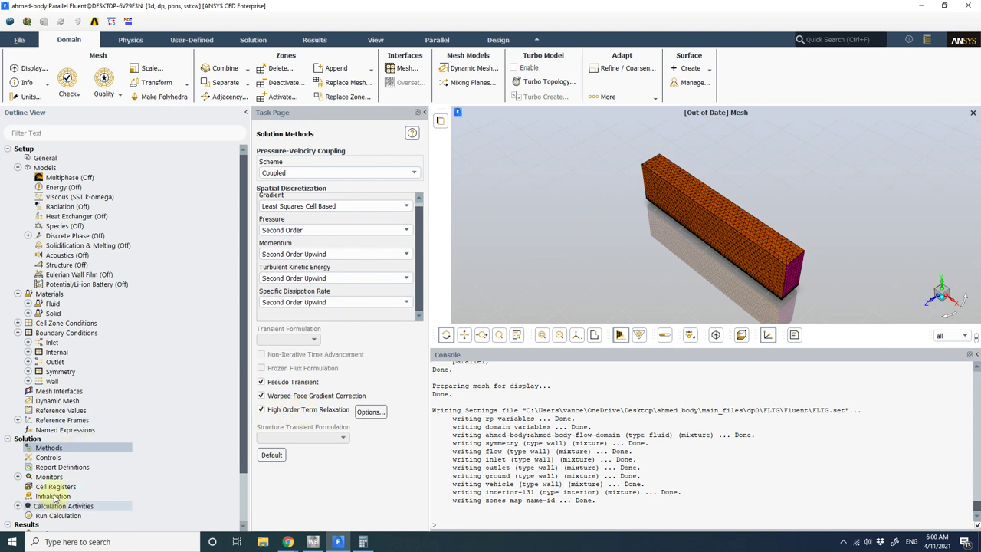
Start a new drag force report definition and name it cd.
double_click(59, 469)
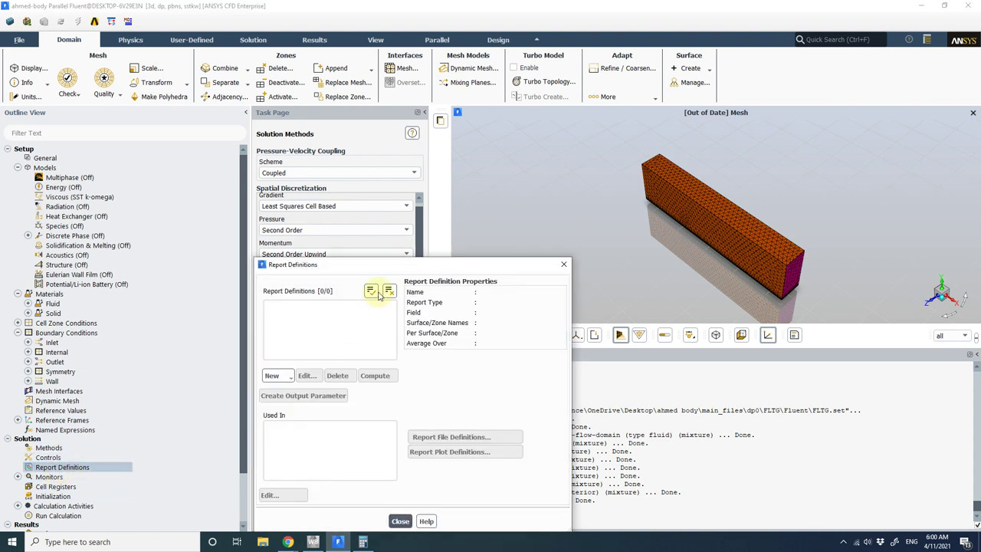
click(558, 217)
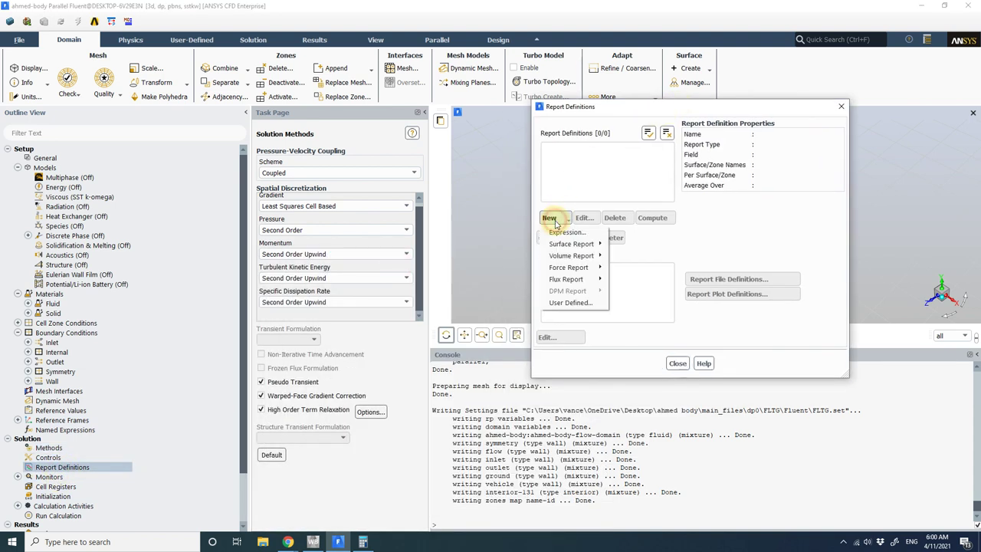
mouse_move(594, 267)
click(624, 269)
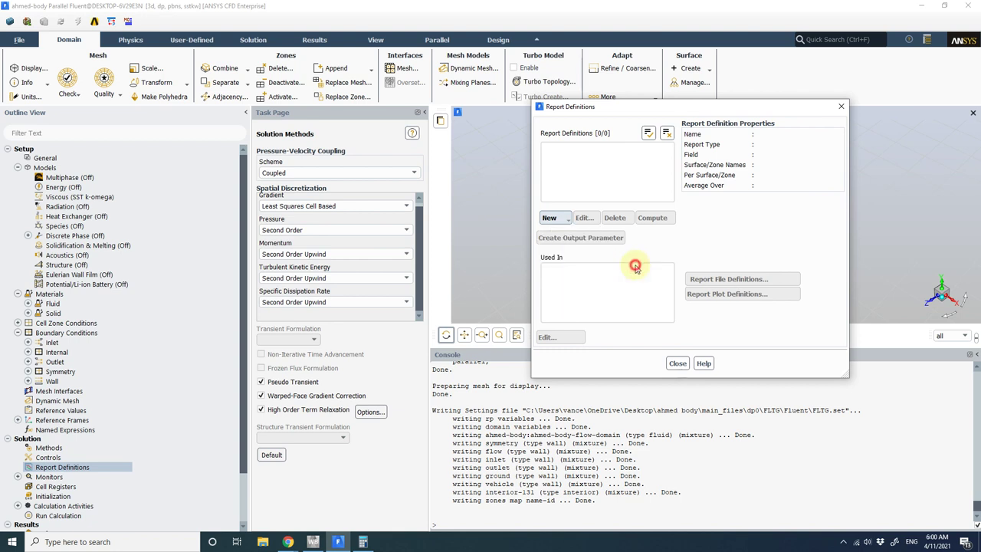
drag(309, 288, 206, 291)
text(cd)
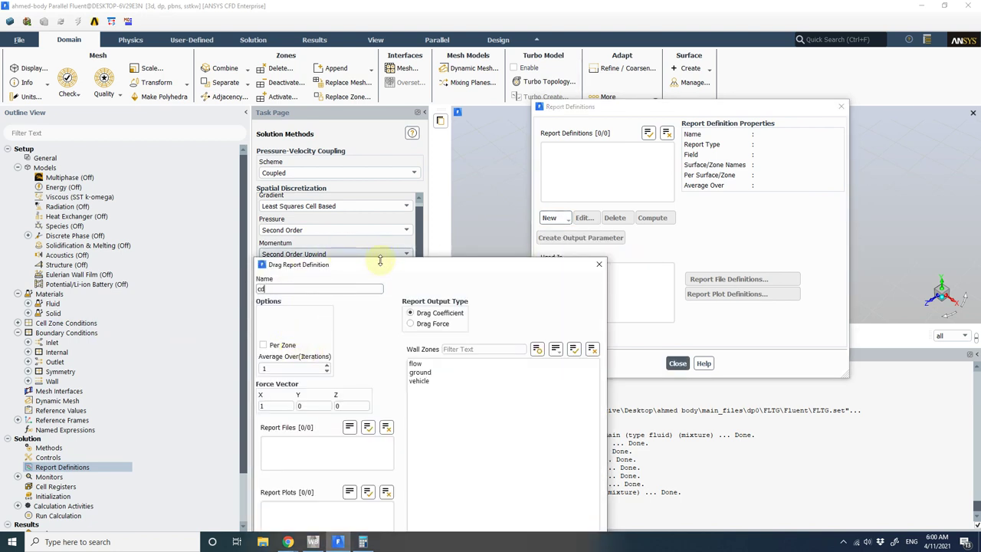
Enable the report file, report plot and console printing for the drag report and apply it to the vehicle wall zone.
drag(380, 266, 403, 122)
click(307, 416)
click(306, 429)
click(287, 454)
click(471, 239)
click(406, 491)
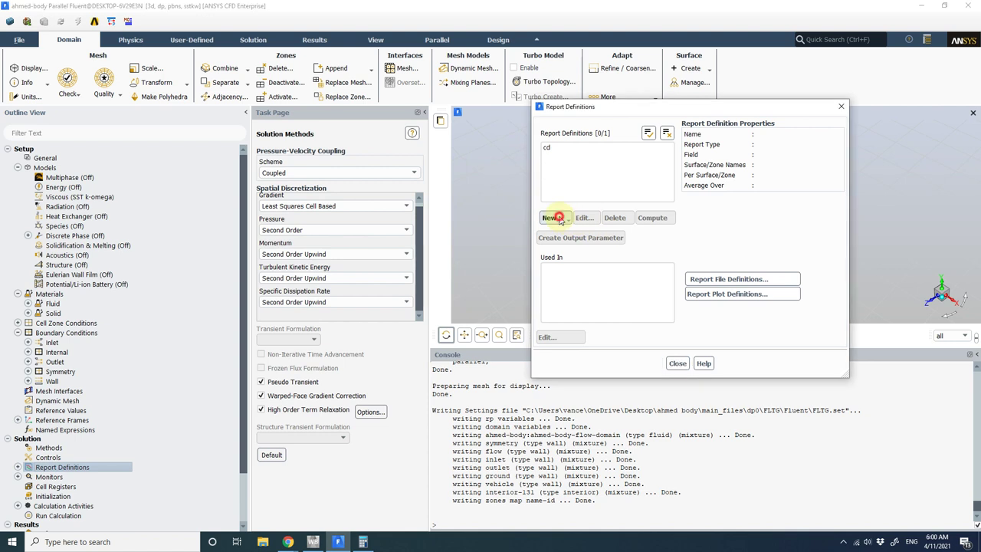
Start a new lift force report definition and name it cl.
click(551, 218)
mouse_move(575, 267)
click(621, 282)
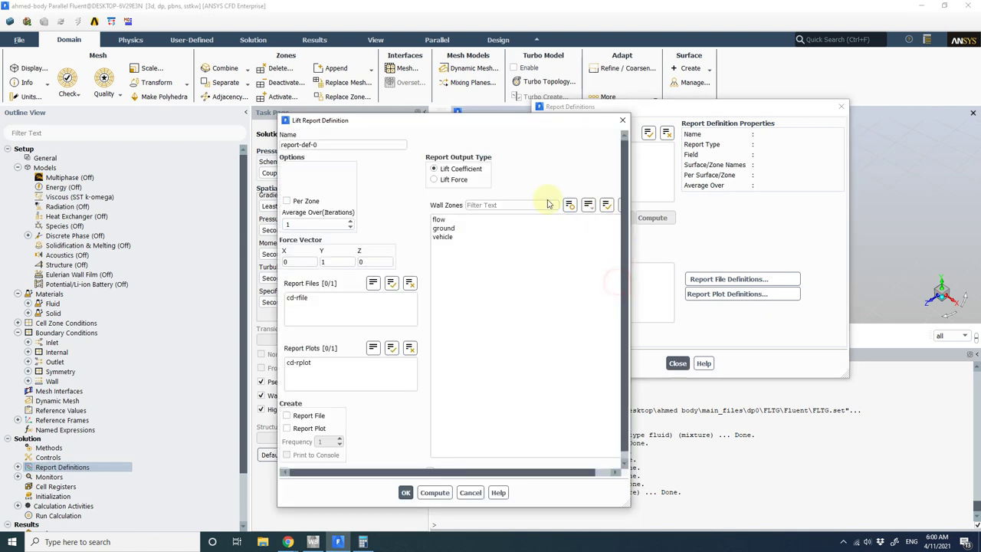
triple_click(343, 145)
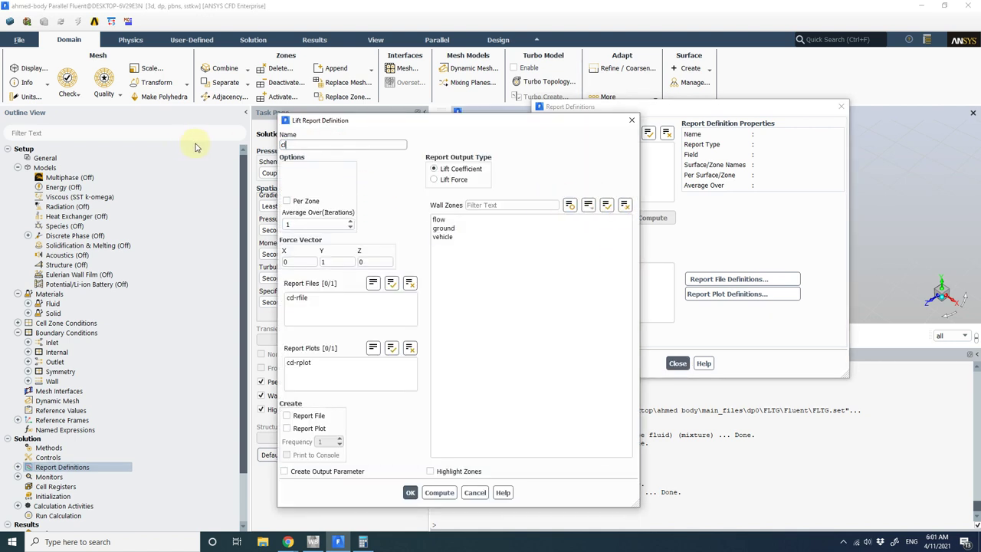
Enable file, plot and console output for the lift report on the vehicle wall zone and finish the report definitions.
click(318, 416)
click(312, 428)
click(303, 454)
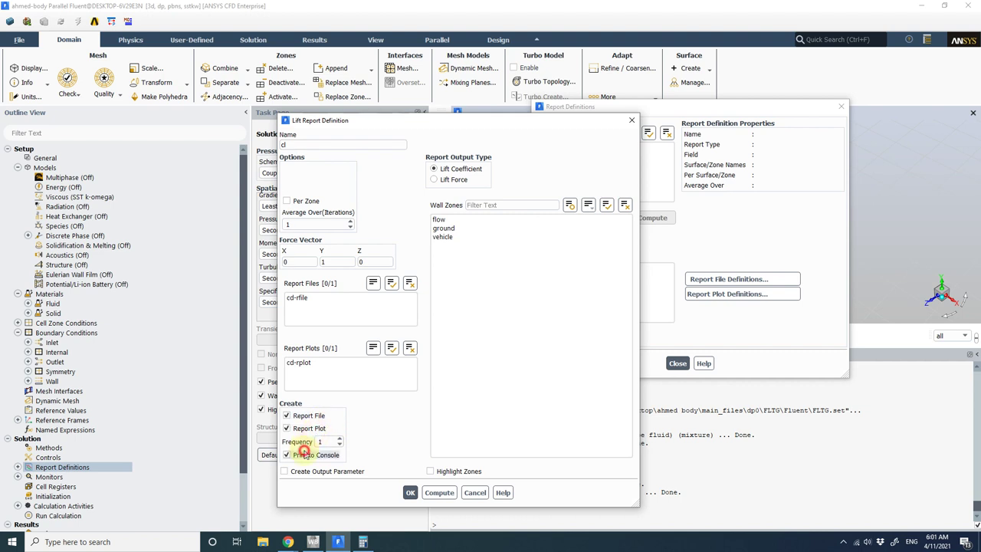
click(468, 236)
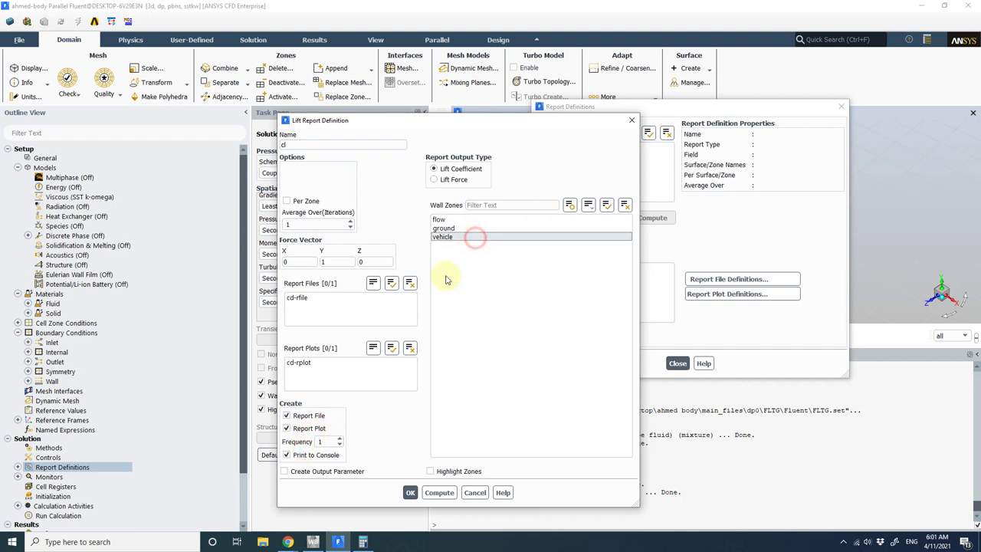
click(412, 492)
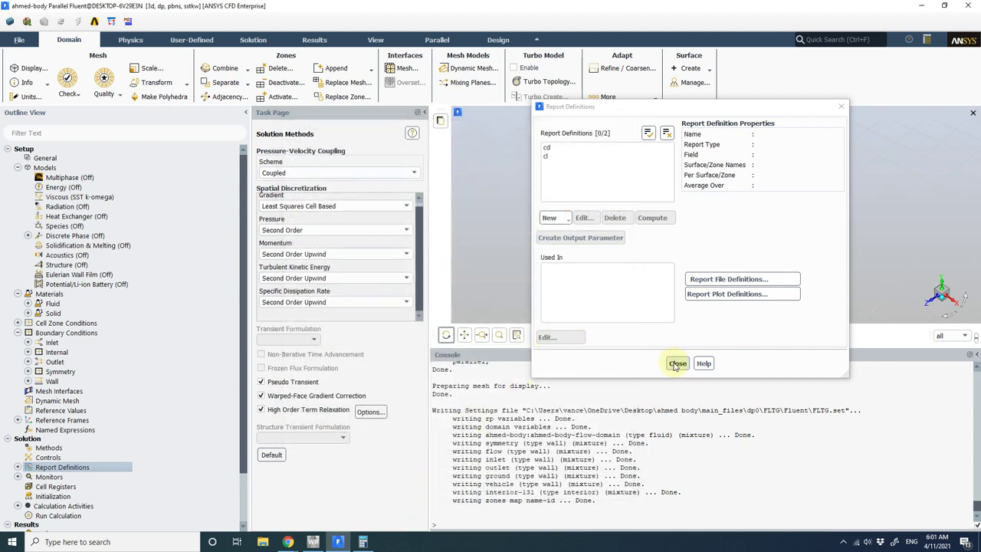
click(676, 364)
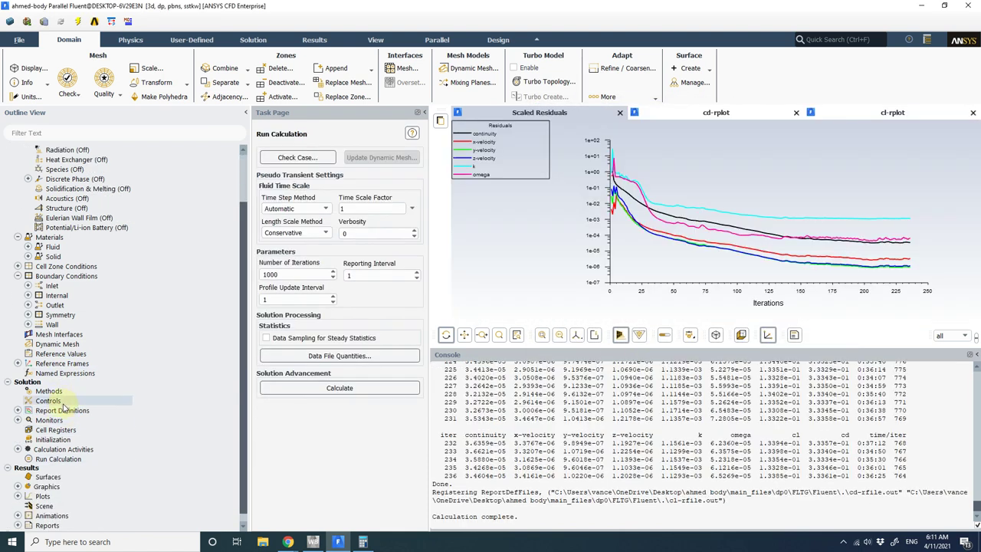
Change the gradient discretization in the solution methods to Green-Gauss Node Based.
click(47, 390)
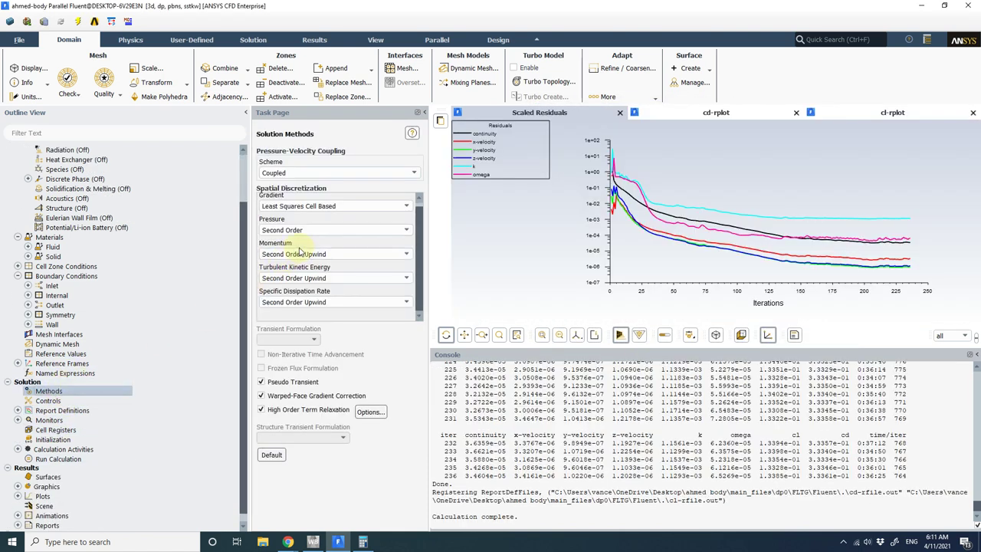
scroll(334, 249, up, 1)
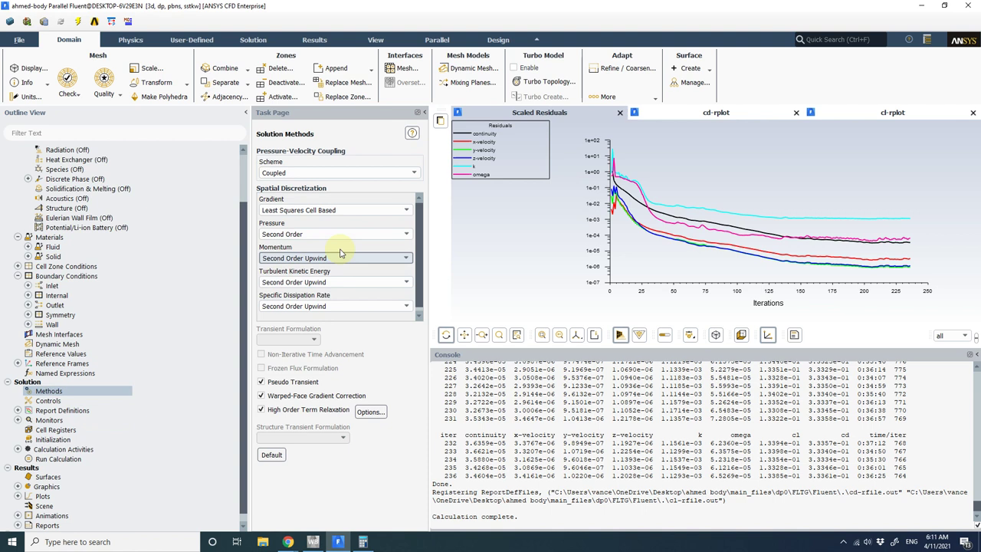
click(345, 210)
click(340, 230)
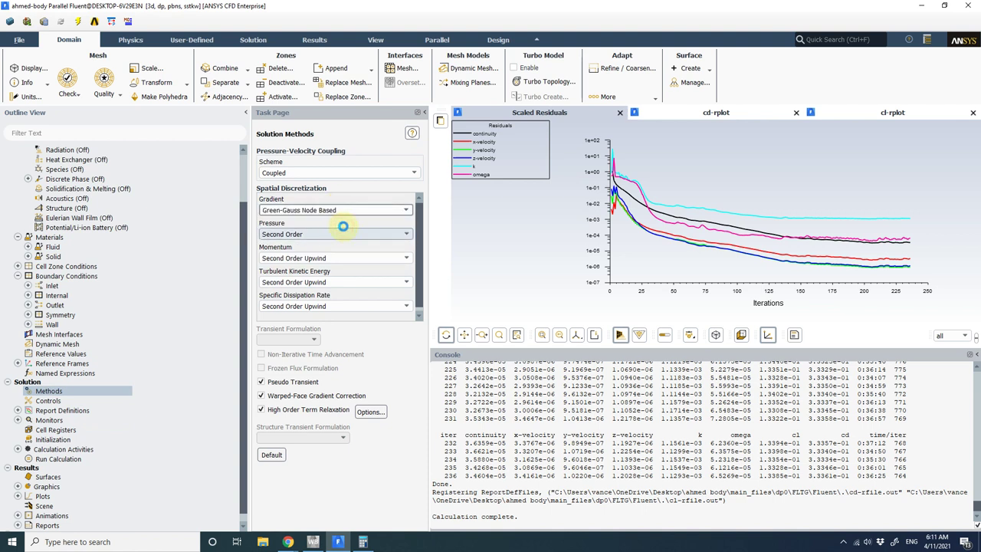
Reinitialize the solution with hybrid initialization and start the calculation with 1000 iterations.
click(70, 440)
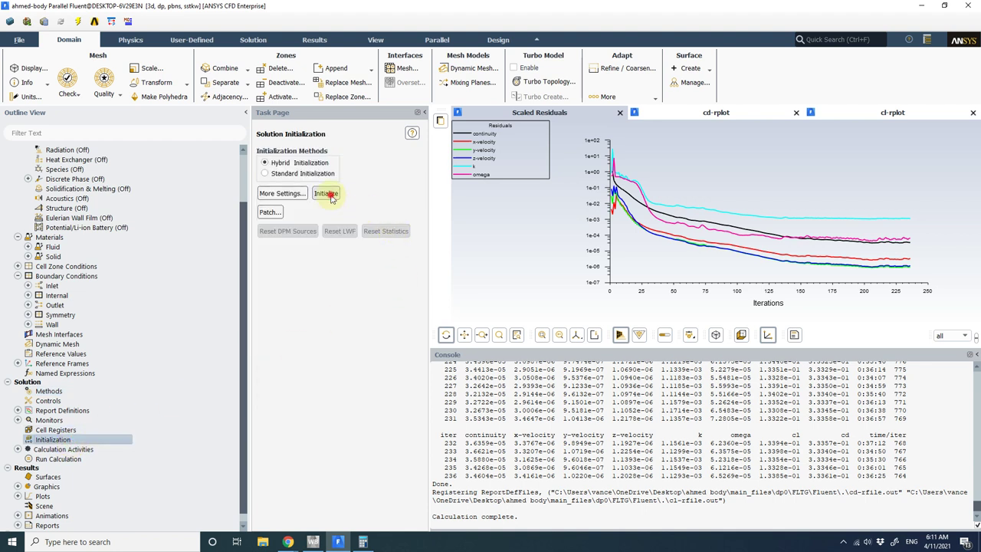
click(325, 193)
click(540, 286)
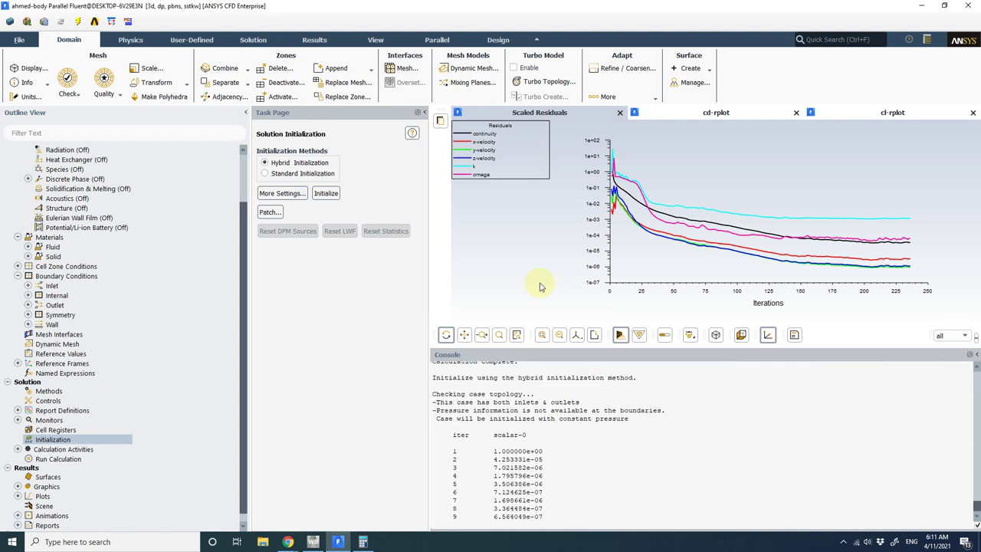
click(64, 458)
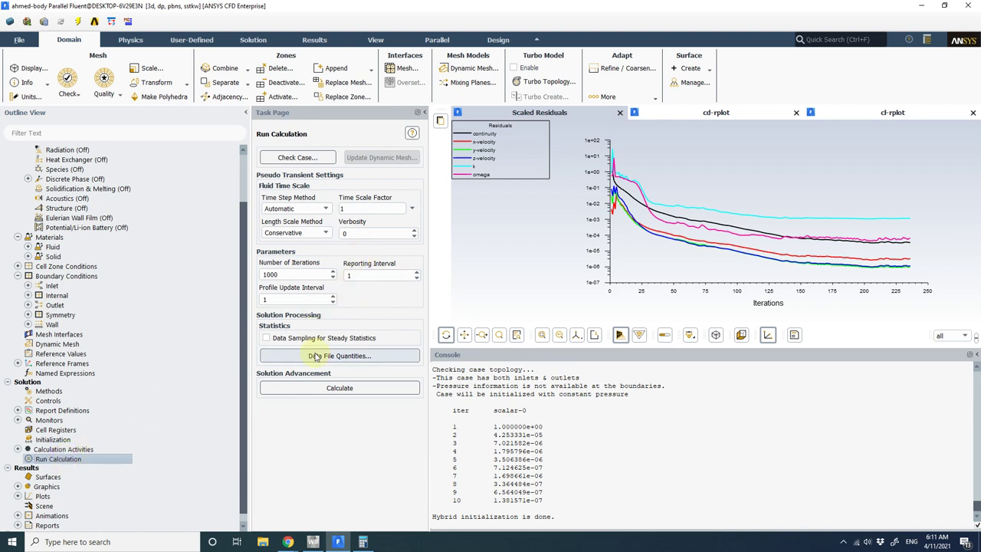
click(318, 385)
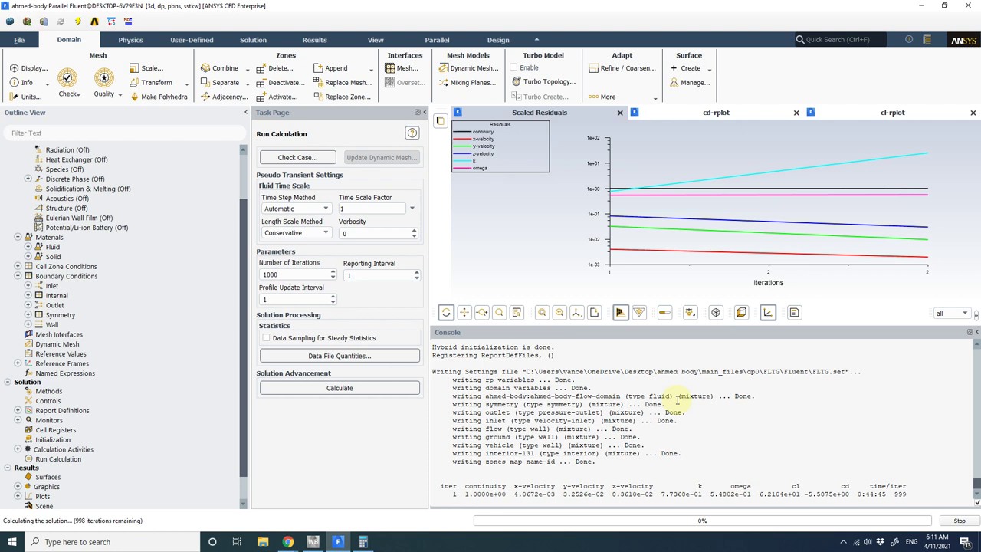
Check the drag and lift coefficient plots while the solver runs and return to the scaled residuals.
click(716, 113)
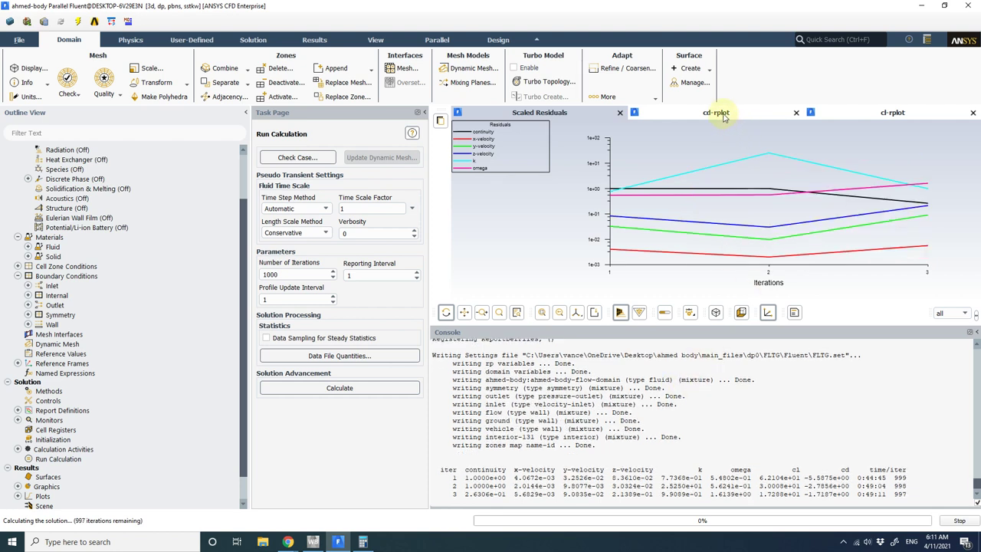
click(880, 111)
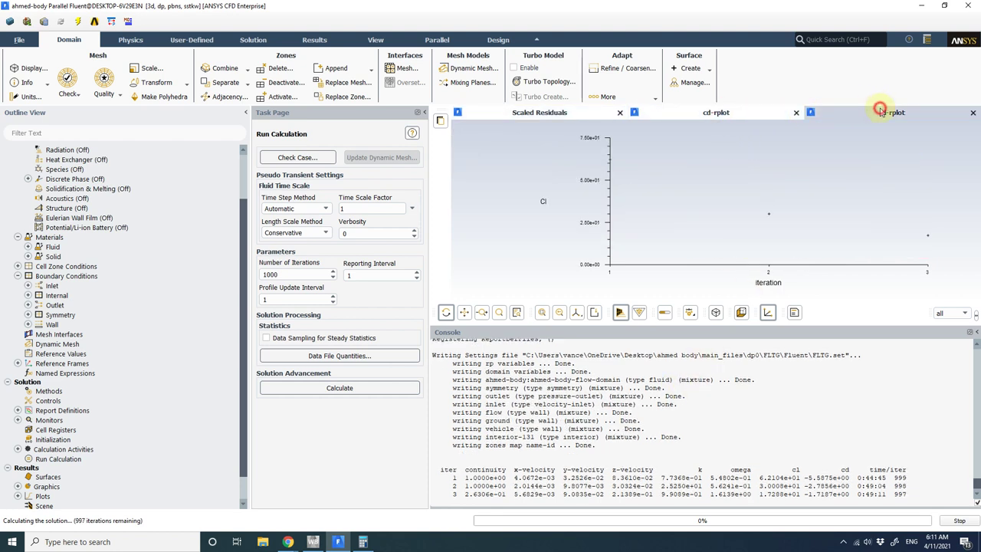
click(566, 114)
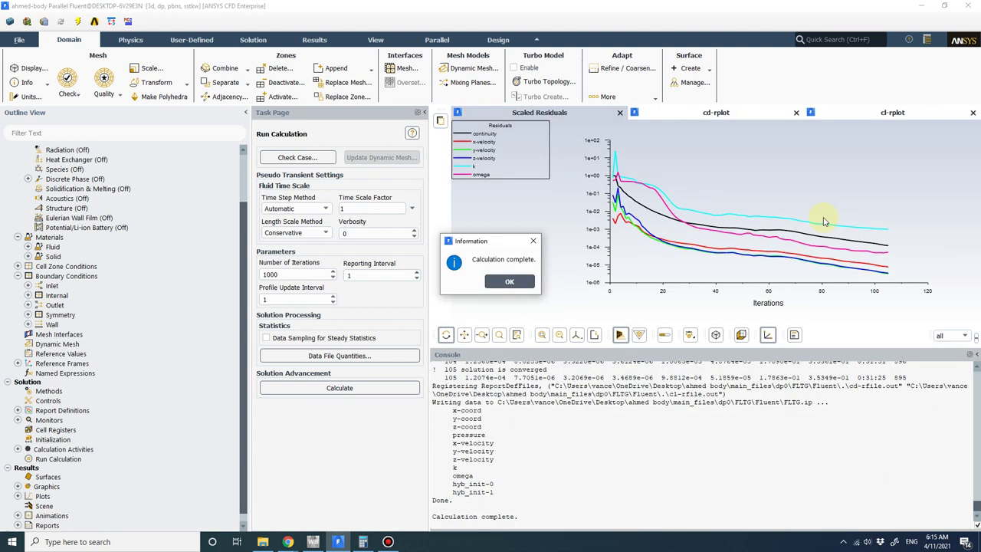
Dismiss the calculation notice and examine the drag and lift coefficient histories over the finished run.
click(509, 281)
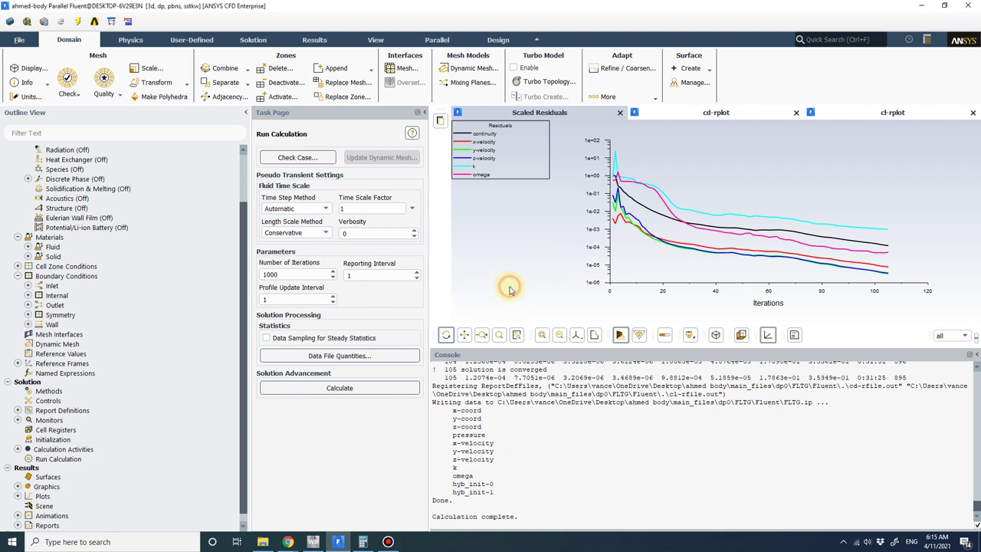
click(715, 115)
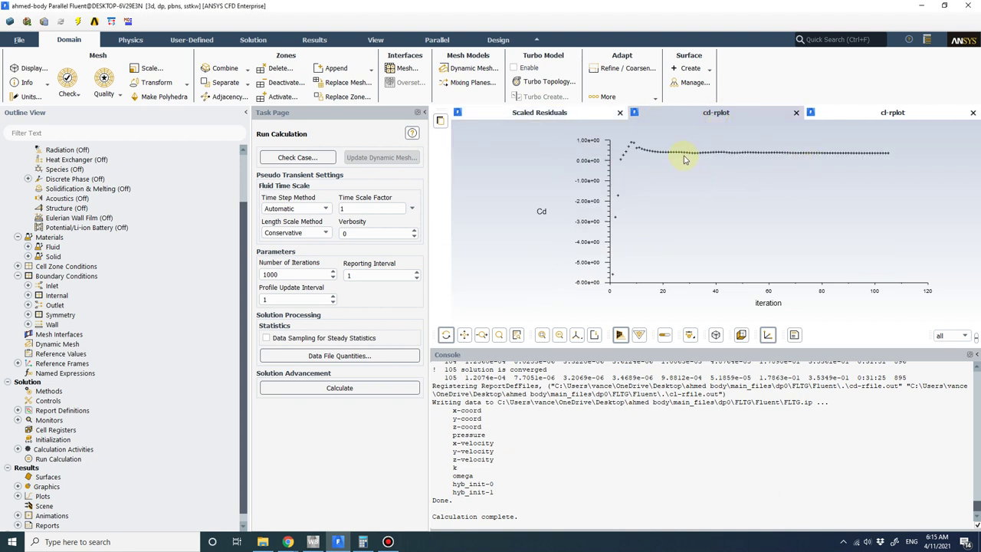
click(890, 112)
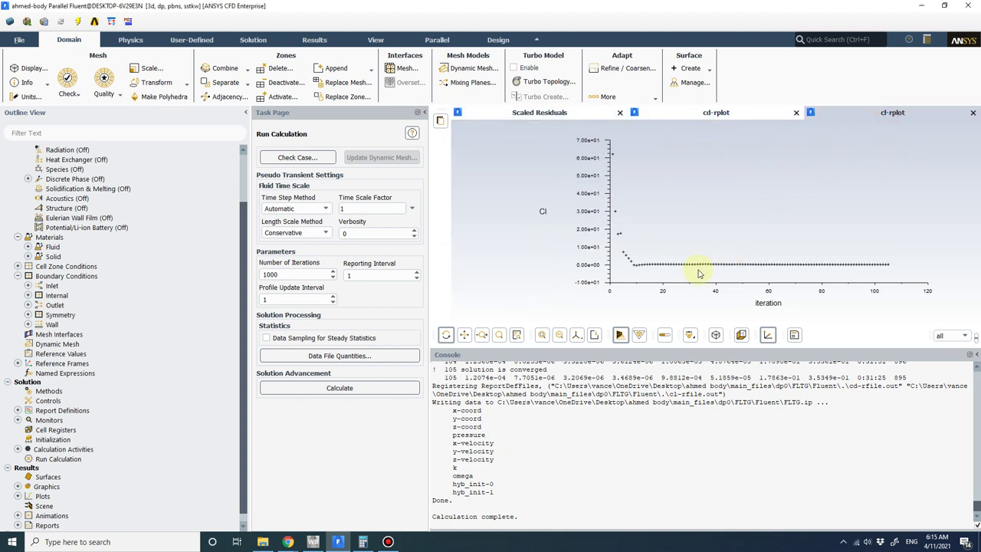
Examine the lift and drag coefficient values of the last iterations in the console's iteration history.
scroll(819, 446, up, 4)
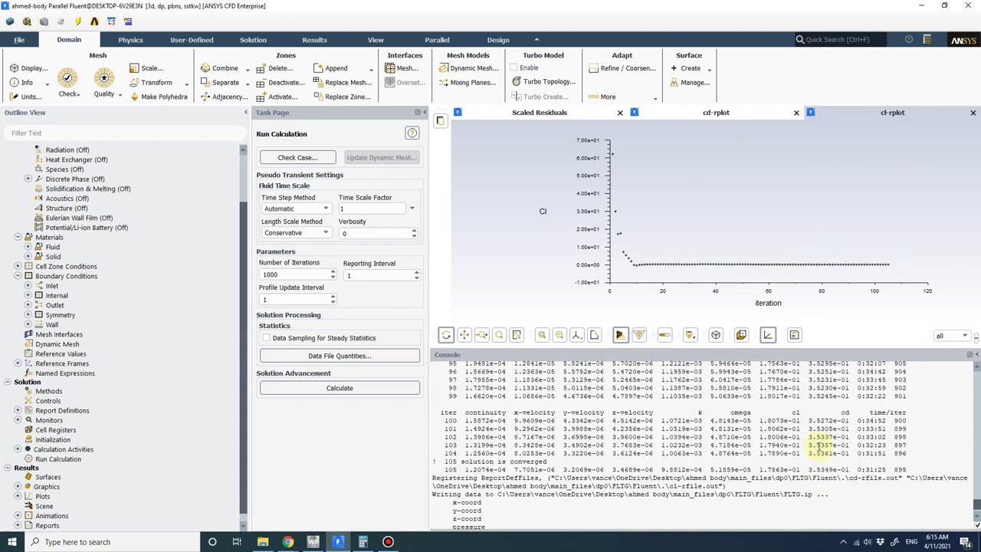
drag(759, 453, 858, 452)
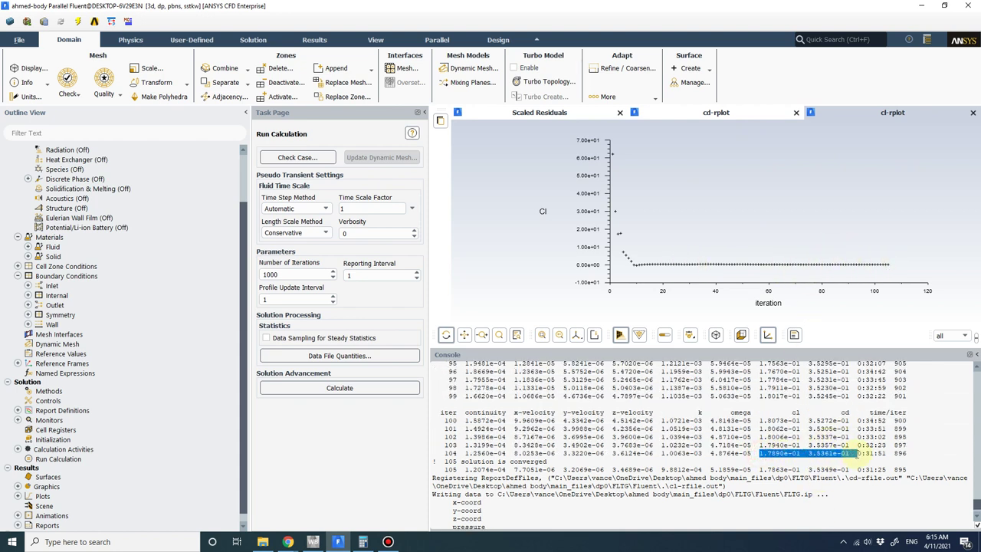
drag(760, 469, 848, 470)
click(820, 436)
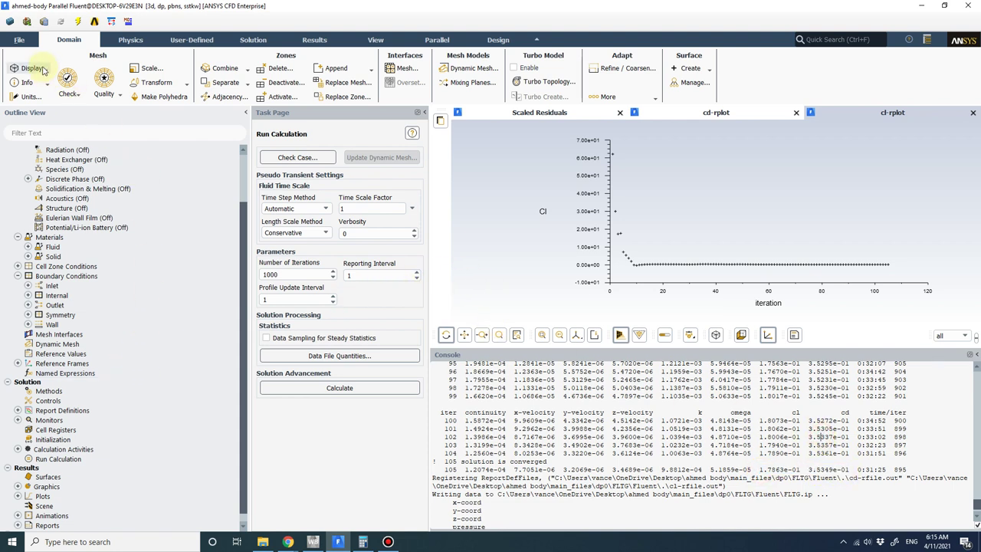
Save the project with the solved Ahmed body case.
scroll(107, 219, down, 1)
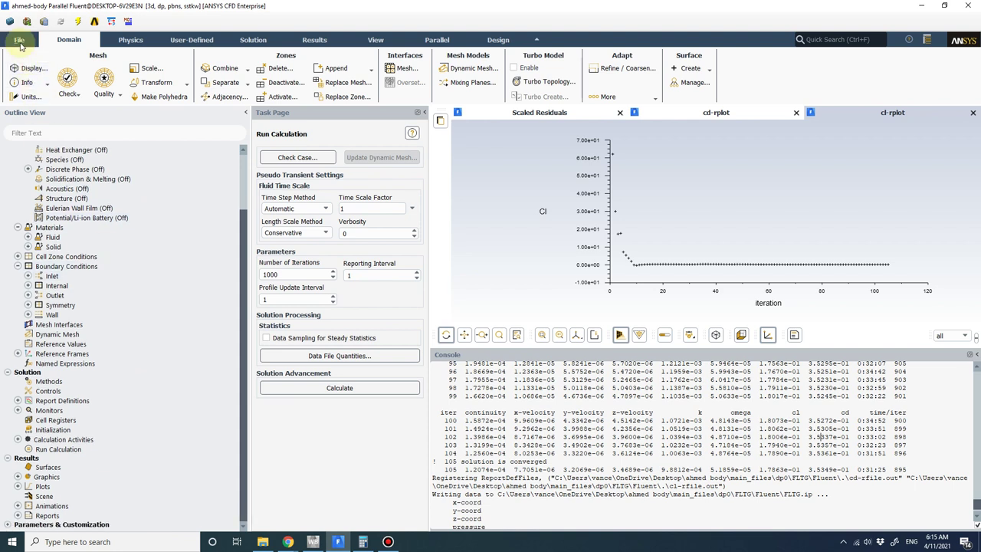
click(19, 40)
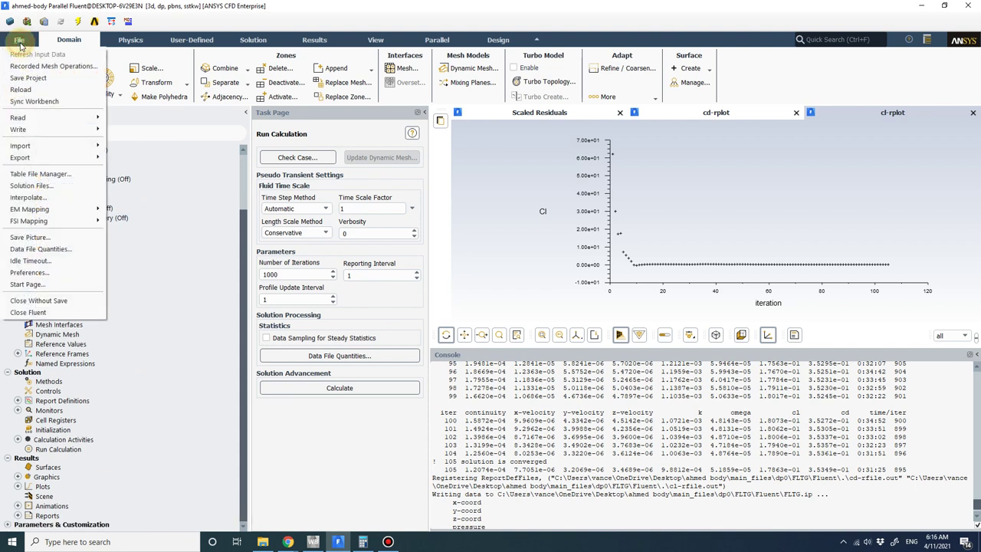
click(44, 79)
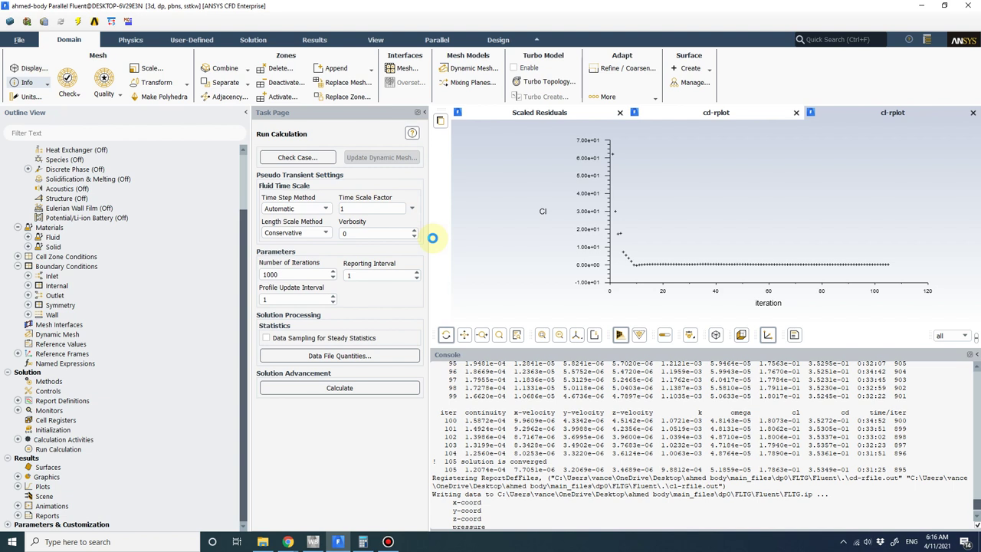